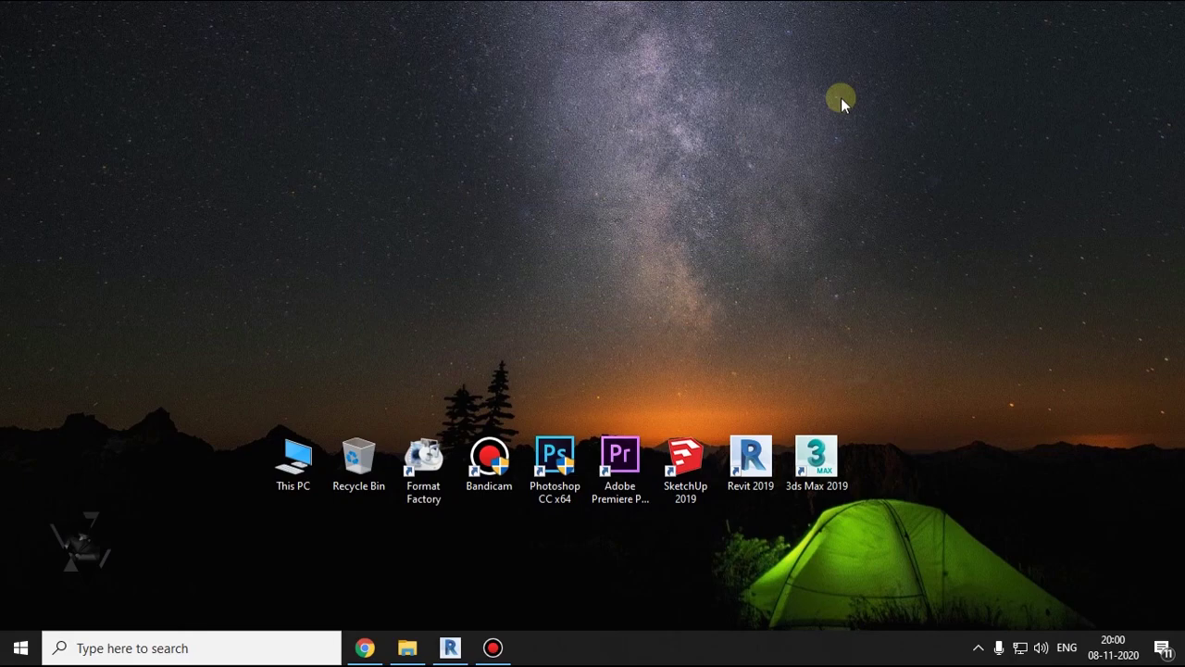
Refresh the Windows desktop several times from its right-click menu
left_click(685, 463)
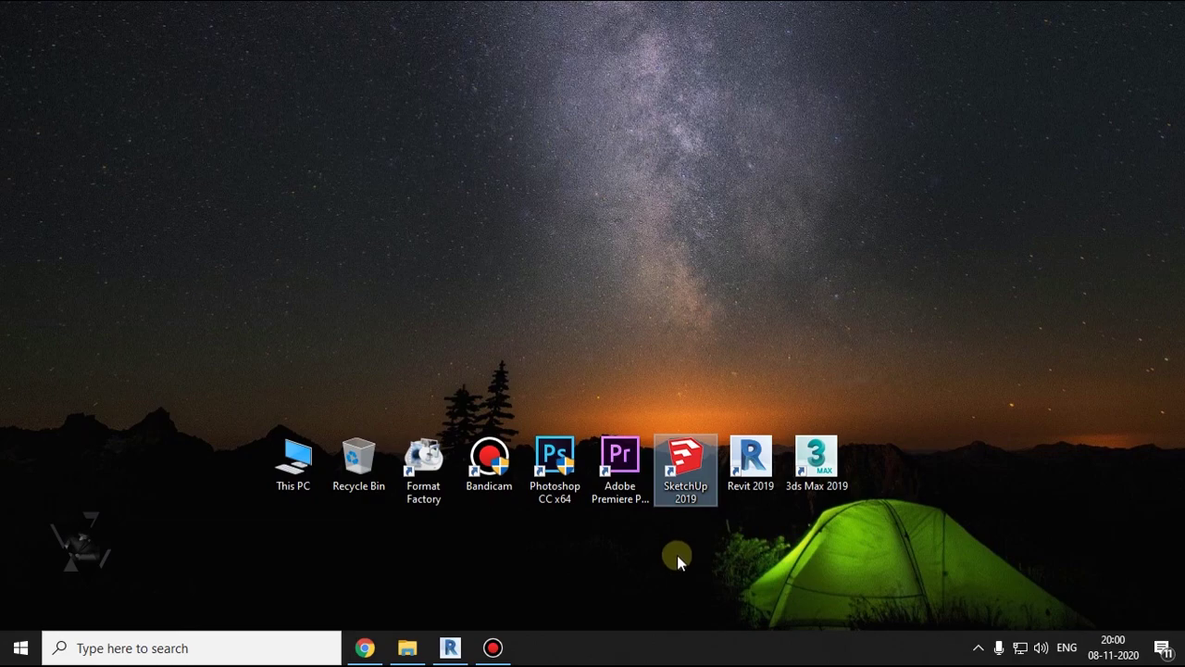
right_click(767, 286)
left_click(830, 338)
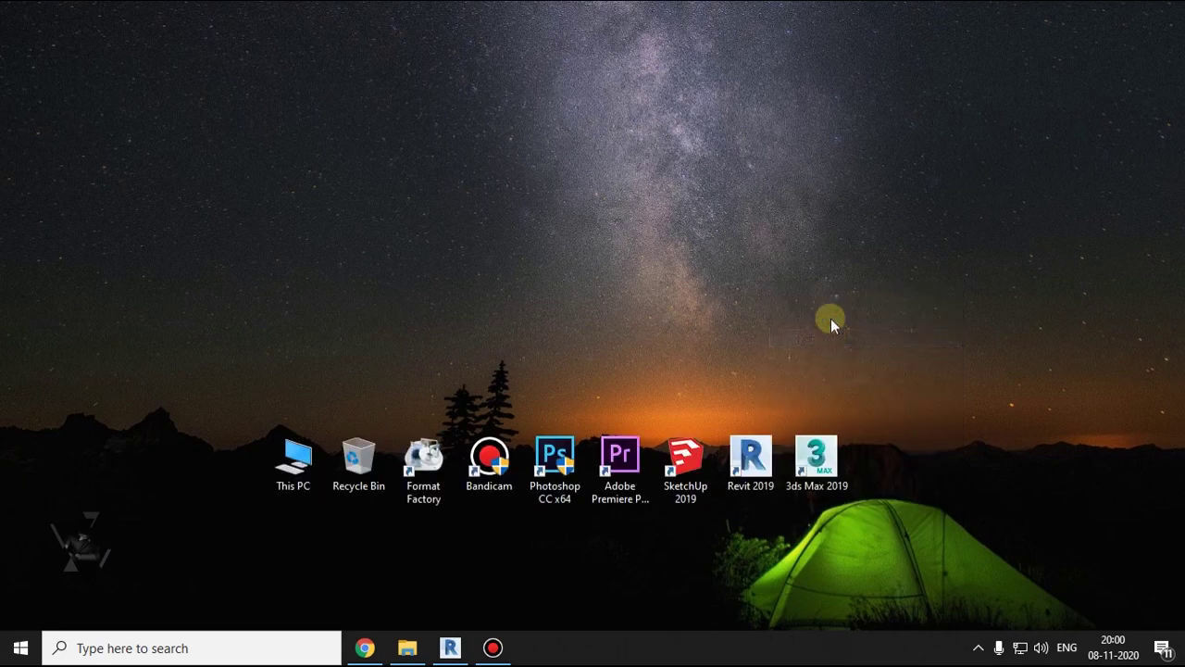
right_click(824, 287)
left_click(857, 337)
right_click(736, 153)
left_click(777, 205)
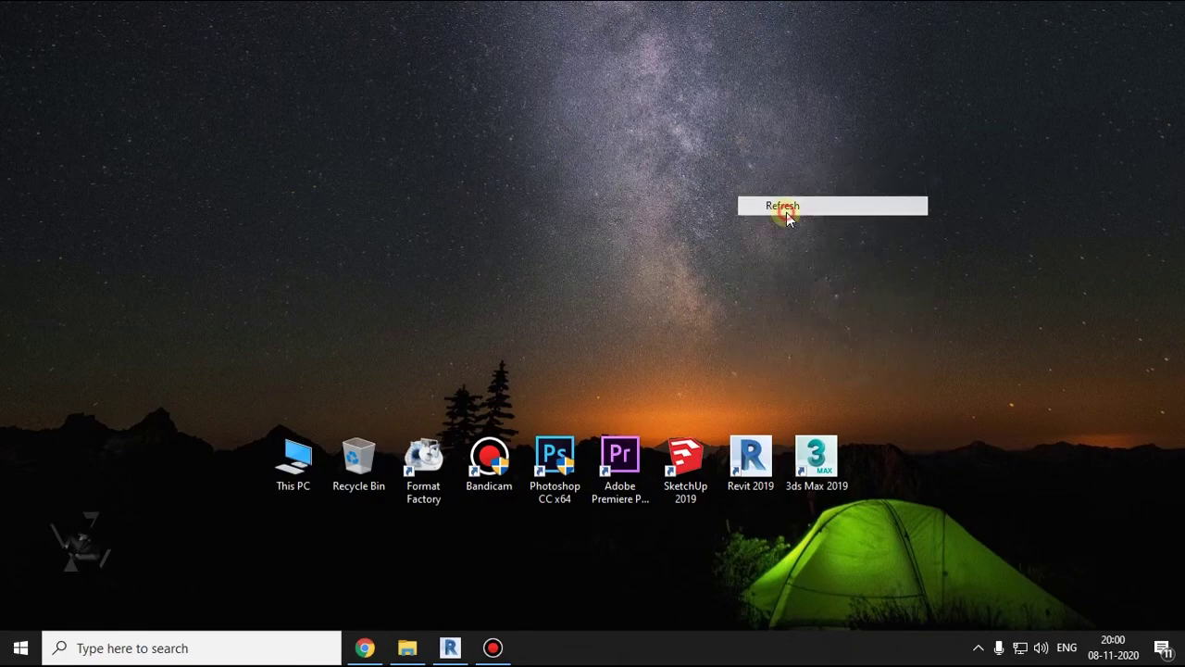
left_click(958, 325)
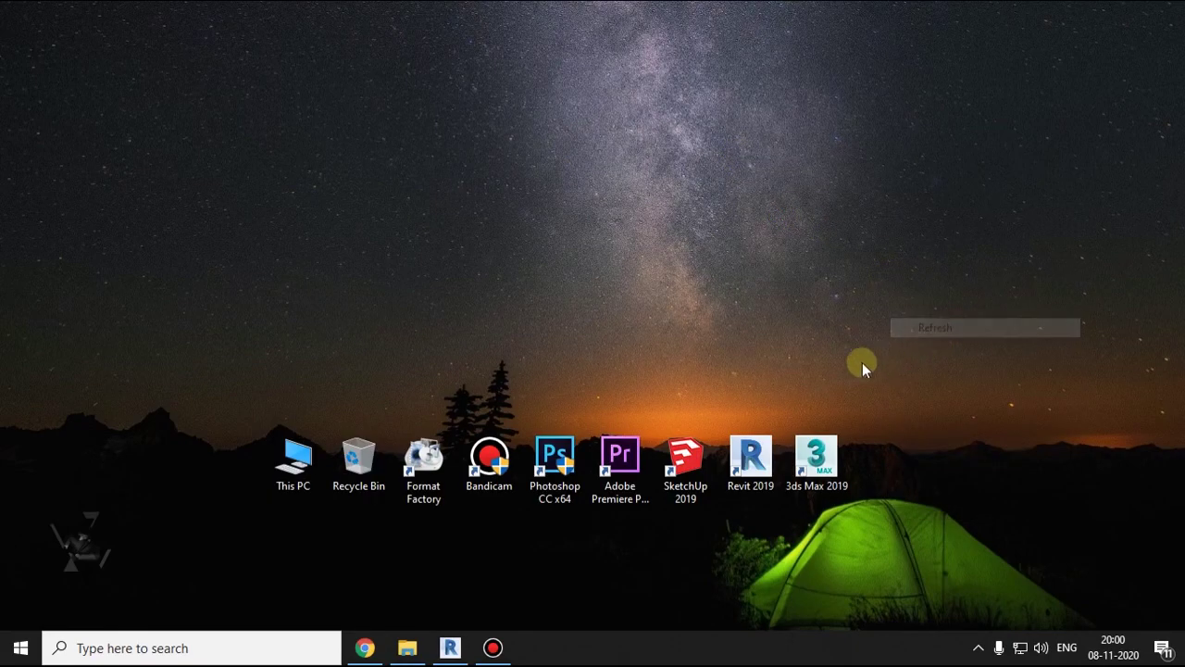
right_click(650, 140)
left_click(697, 190)
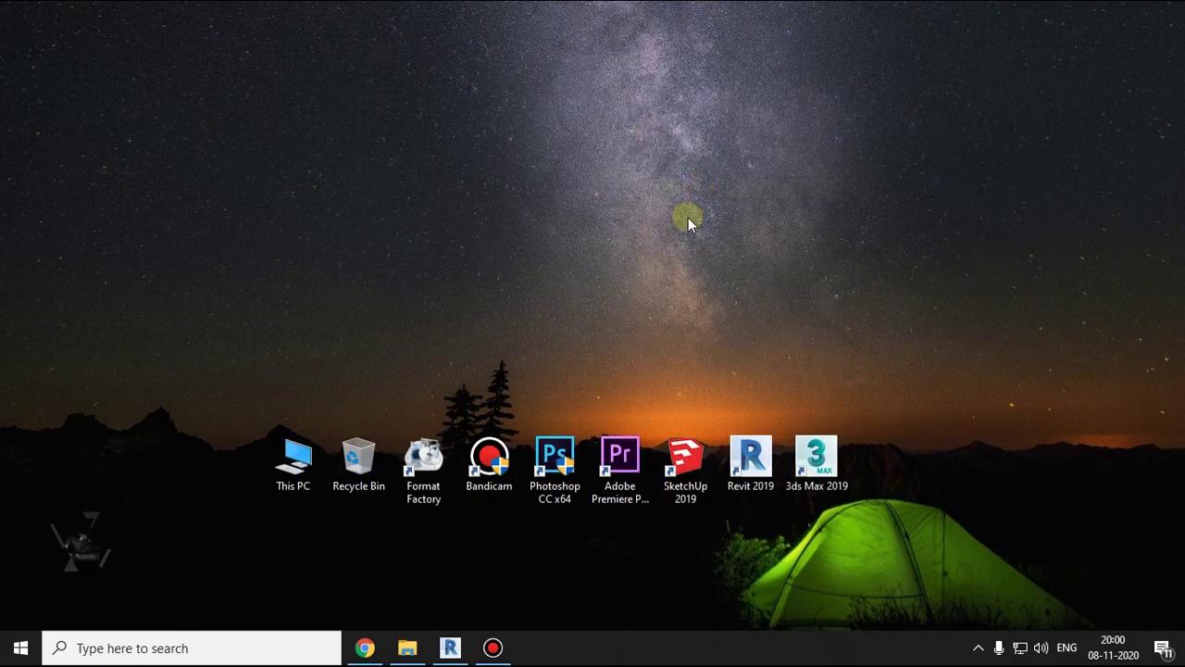
Bring up the AGACAD Smart Browser page in Chrome and click its Free Trial button
left_click(365, 647)
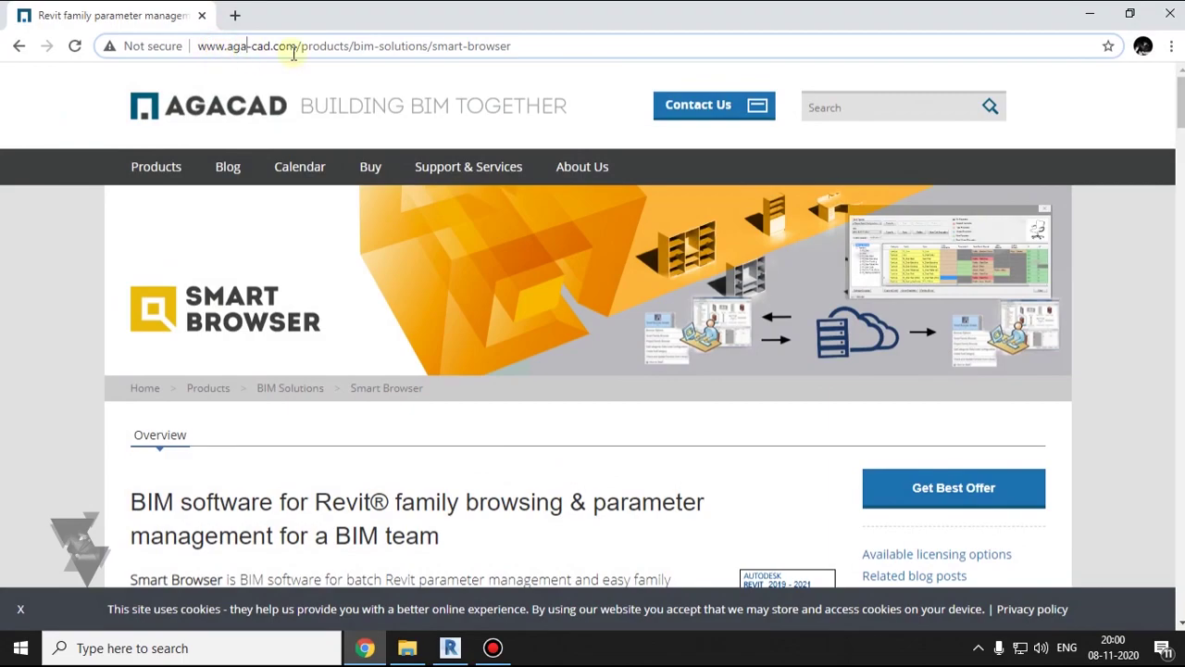
left_click_drag(524, 46, 110, 44)
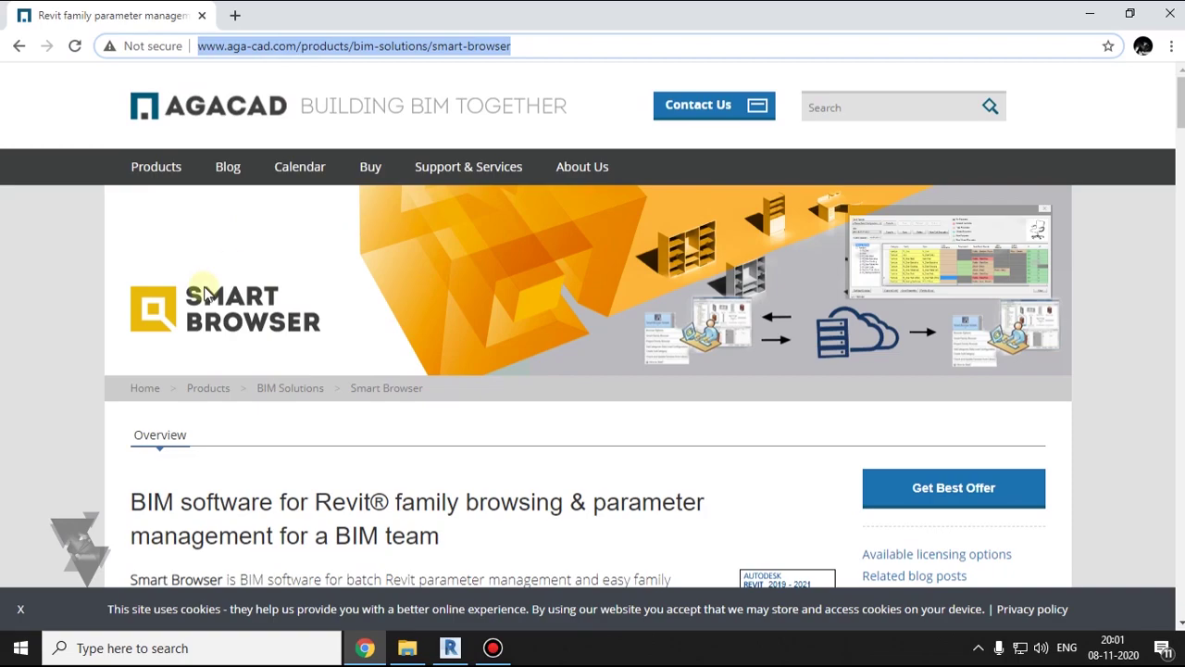
scroll(206, 294, "down", 2)
mouse_move(133, 329)
left_mouse_down()
mouse_move(285, 335)
mouse_move(441, 366)
left_mouse_up()
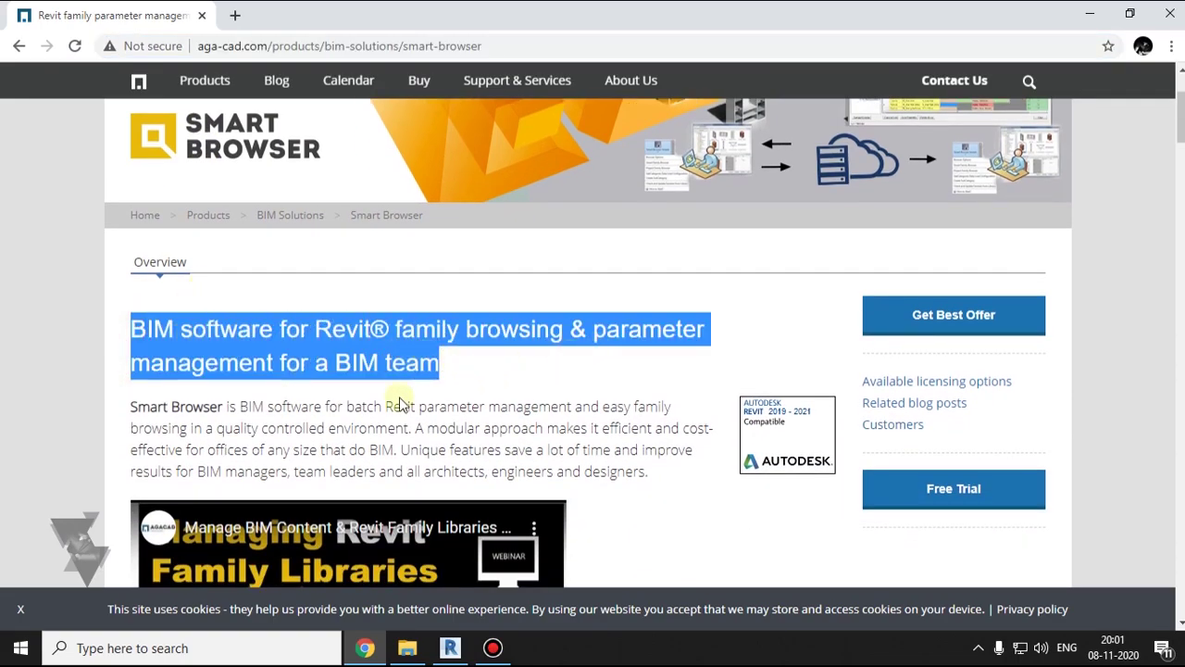
left_click(443, 369)
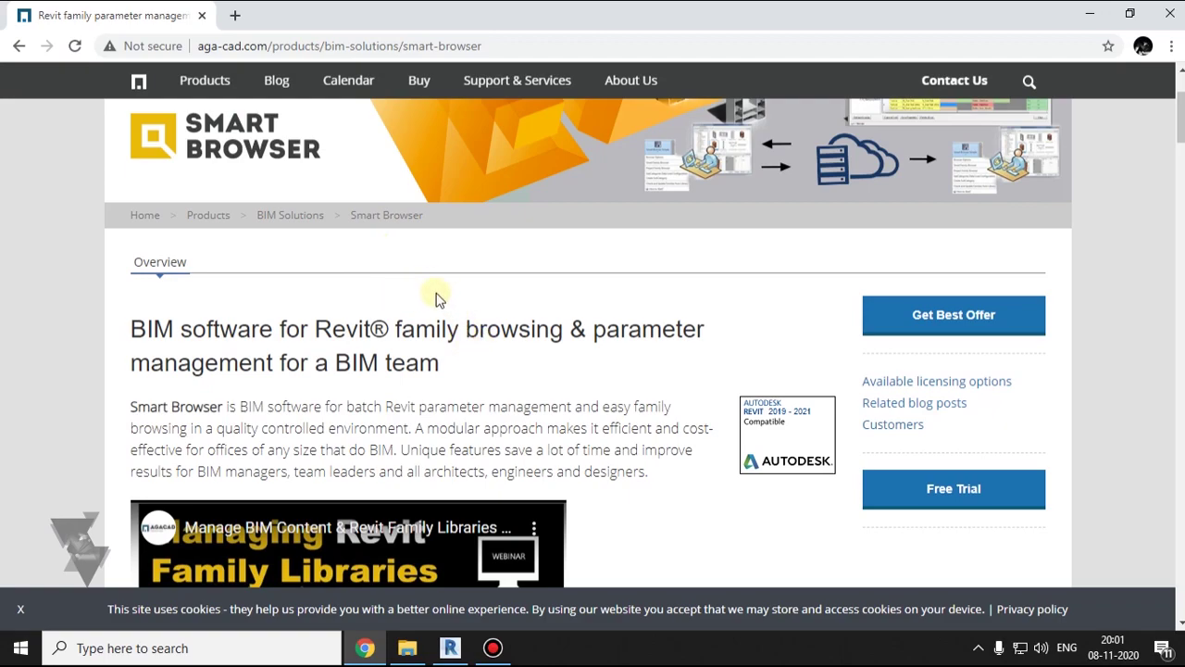
scroll(437, 296, "up", 2)
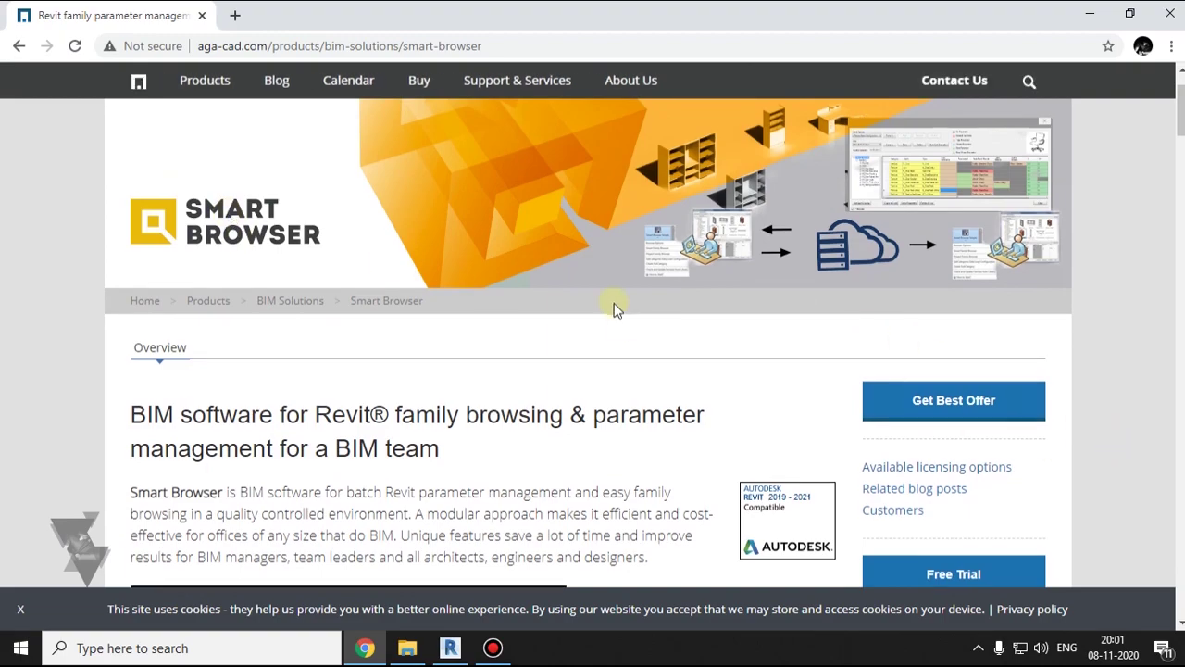
scroll(613, 304, "down", 2)
left_click(939, 407)
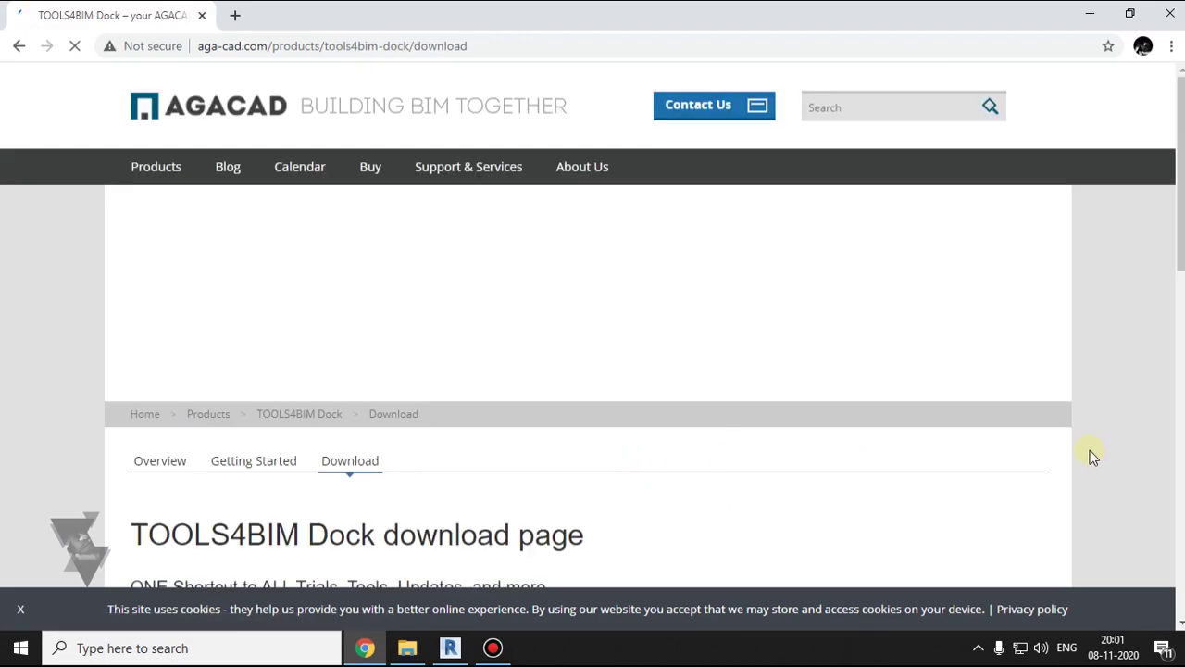
Choose the 'for Revit 2019' build (1.0.1.10) of TOOLS4BIM Dock and start its download
scroll(560, 417, "down", 2)
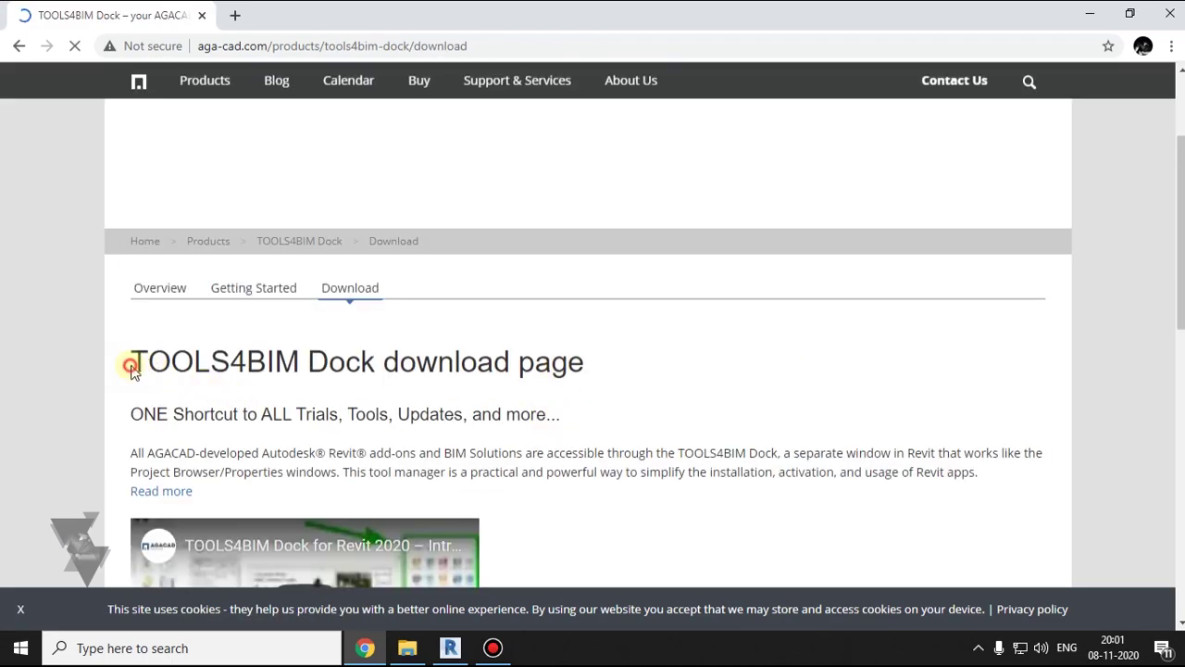
left_click_drag(128, 364, 606, 375)
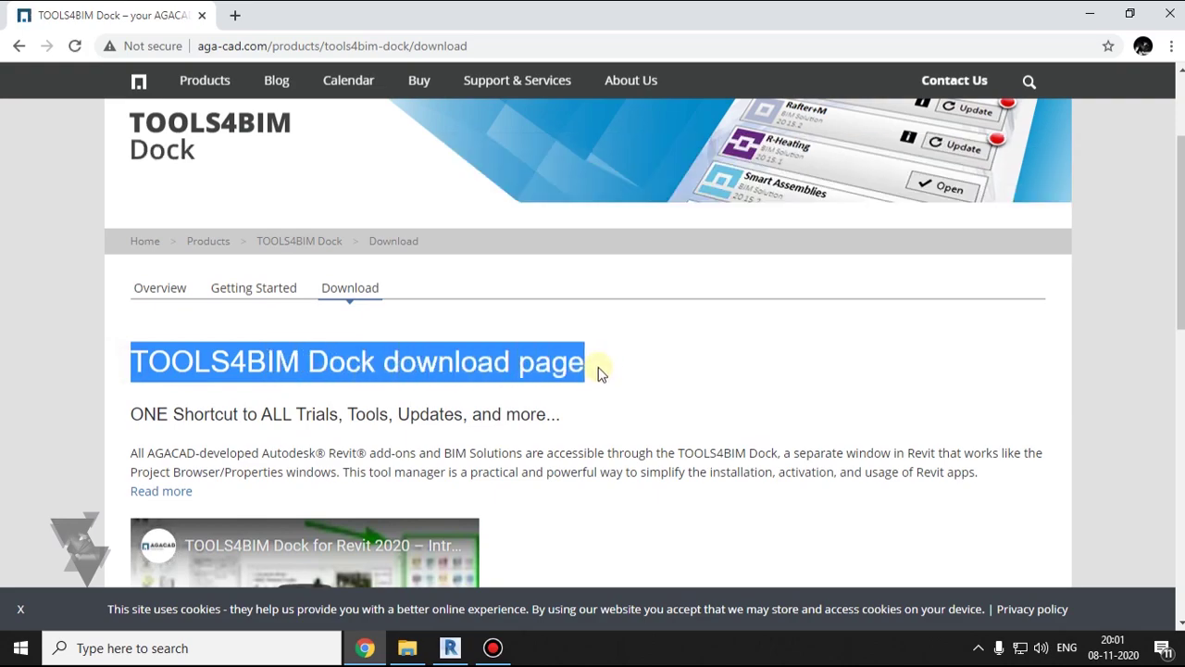
scroll(537, 313, "down", 3)
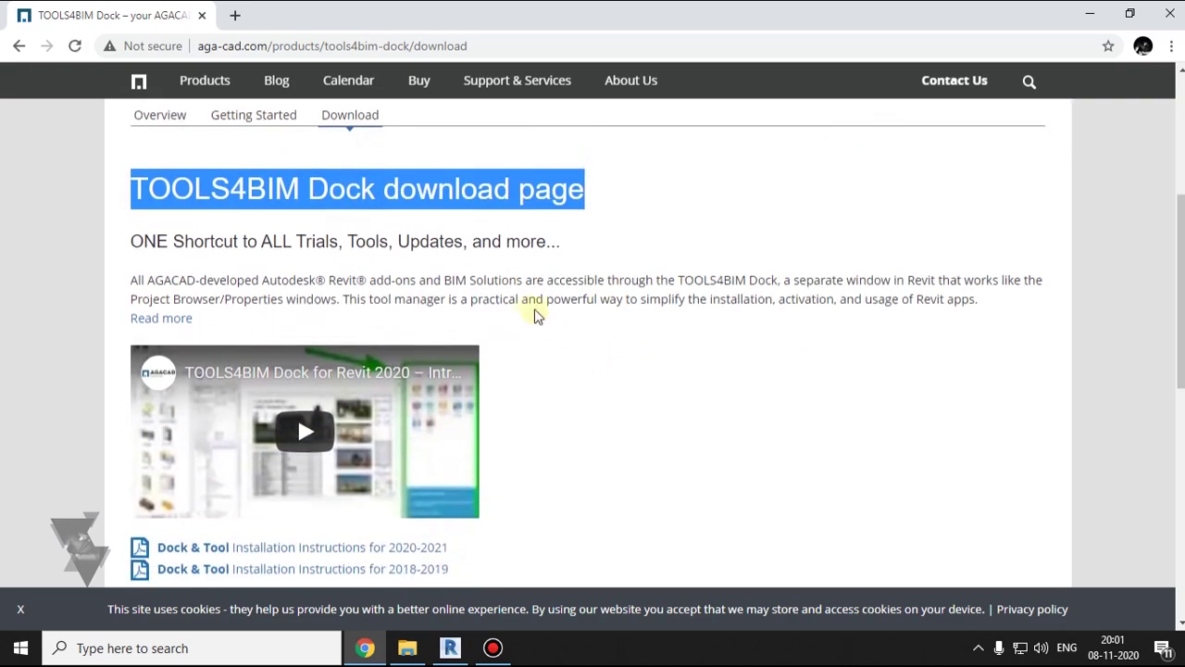
scroll(527, 315, "down", 1)
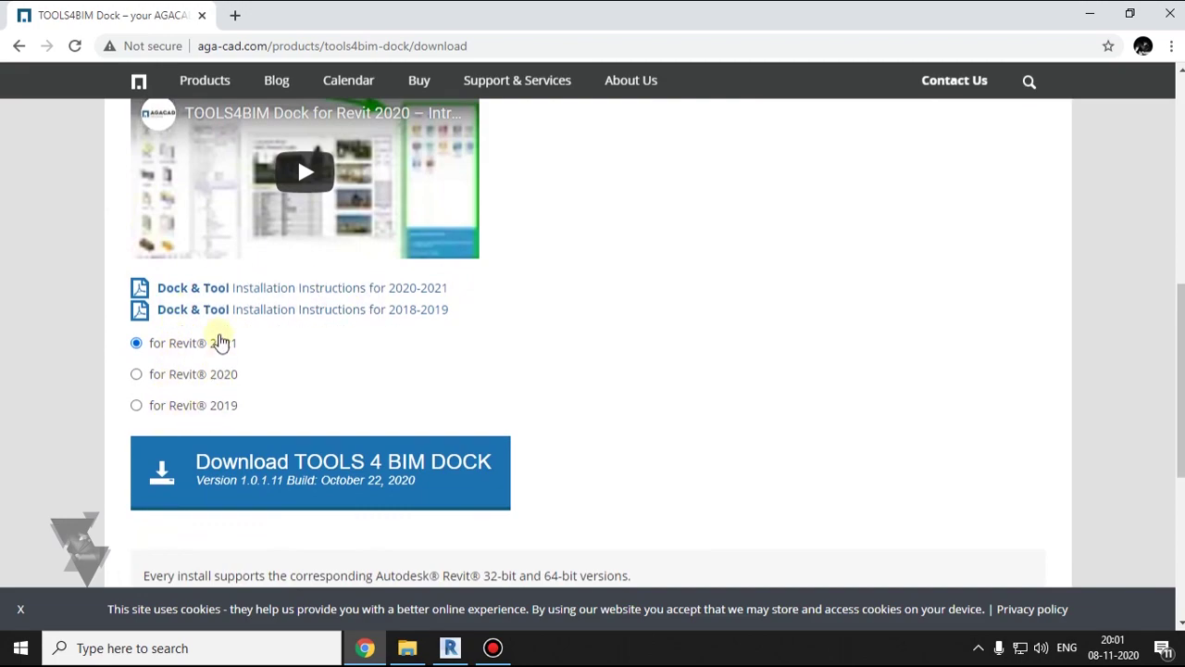
scroll(219, 338, "down", 1)
scroll(205, 345, "down", 1)
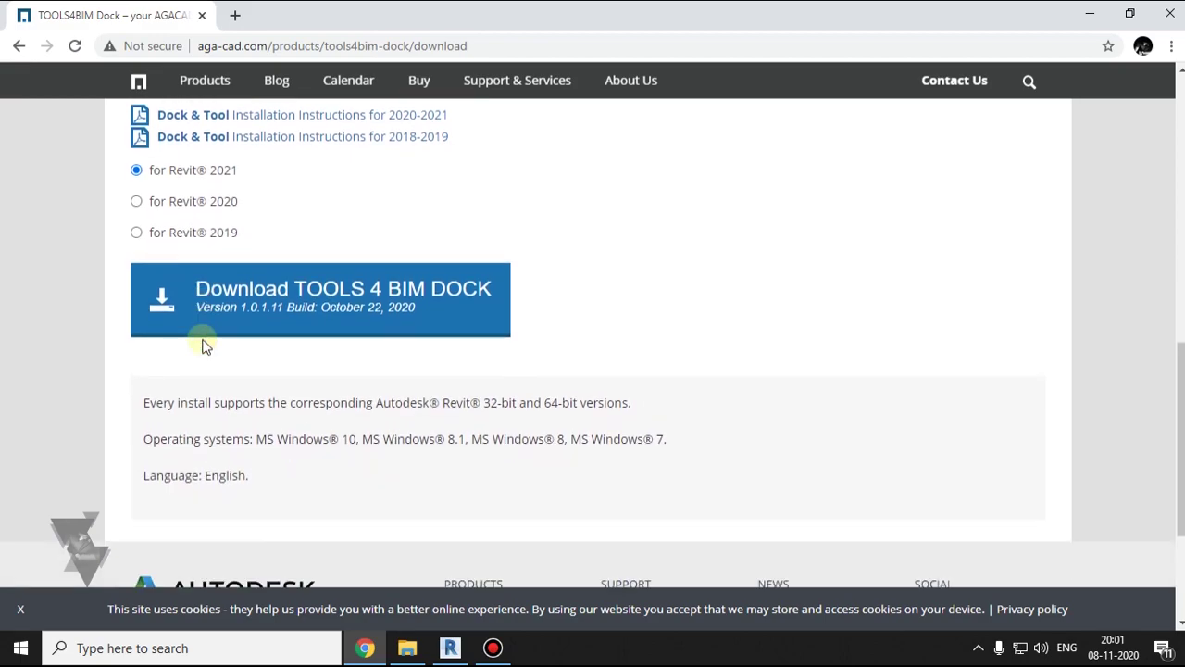
scroll(205, 344, "down", 1)
scroll(204, 344, "up", 1)
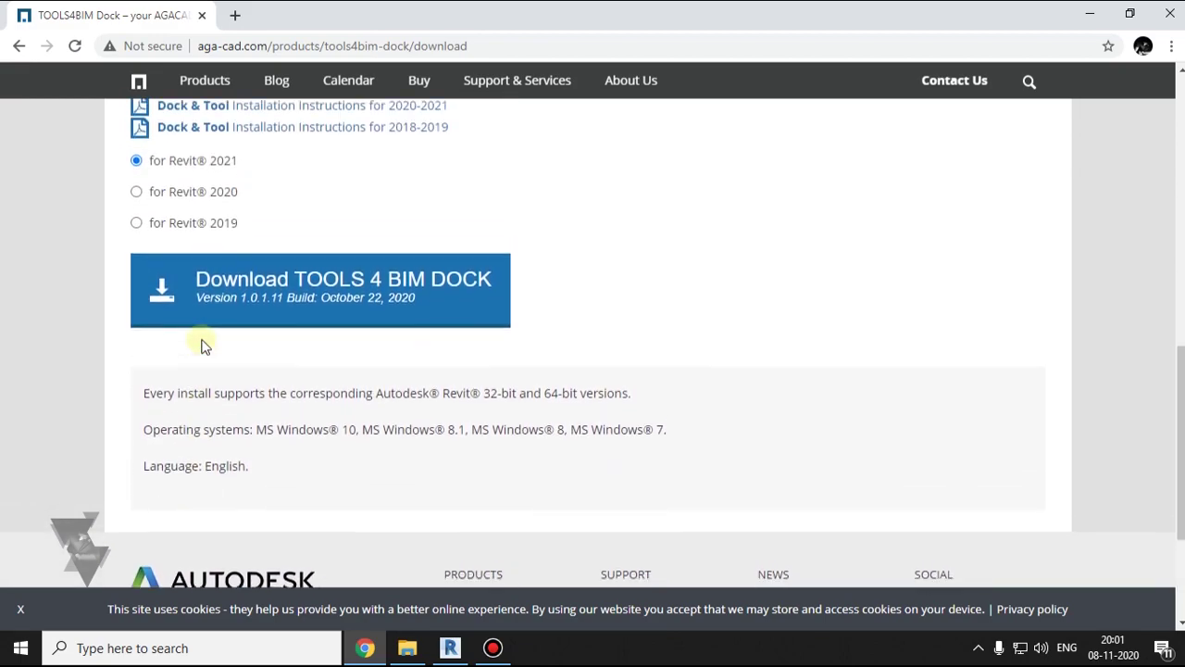
left_click(175, 236)
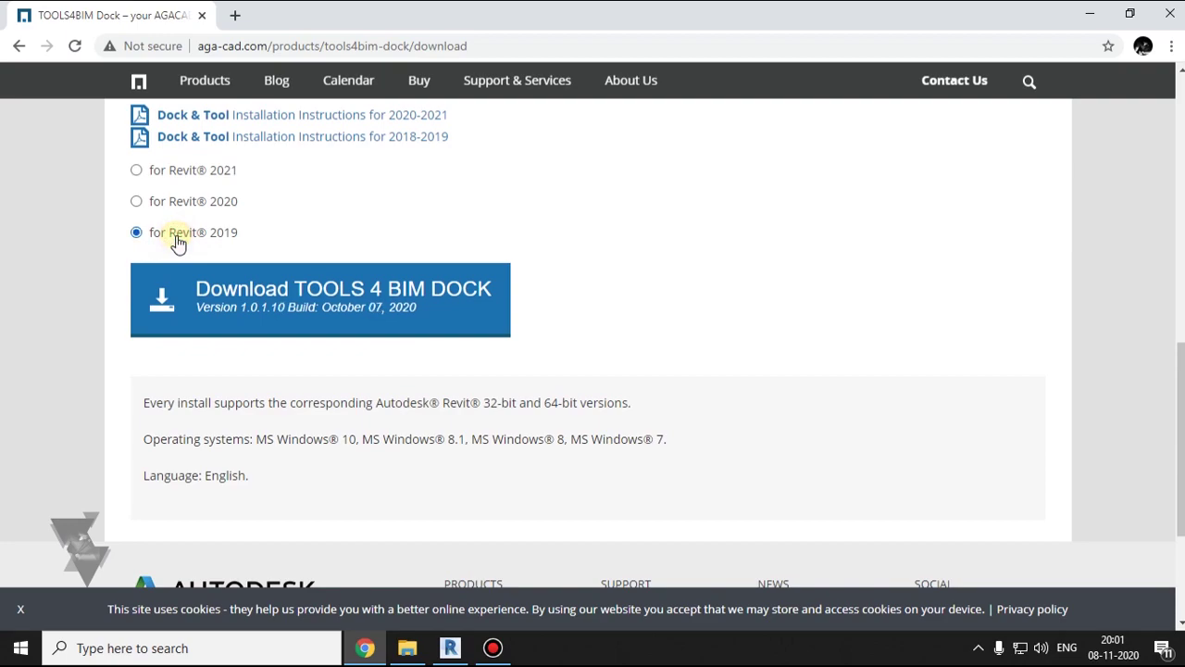
left_click(199, 202)
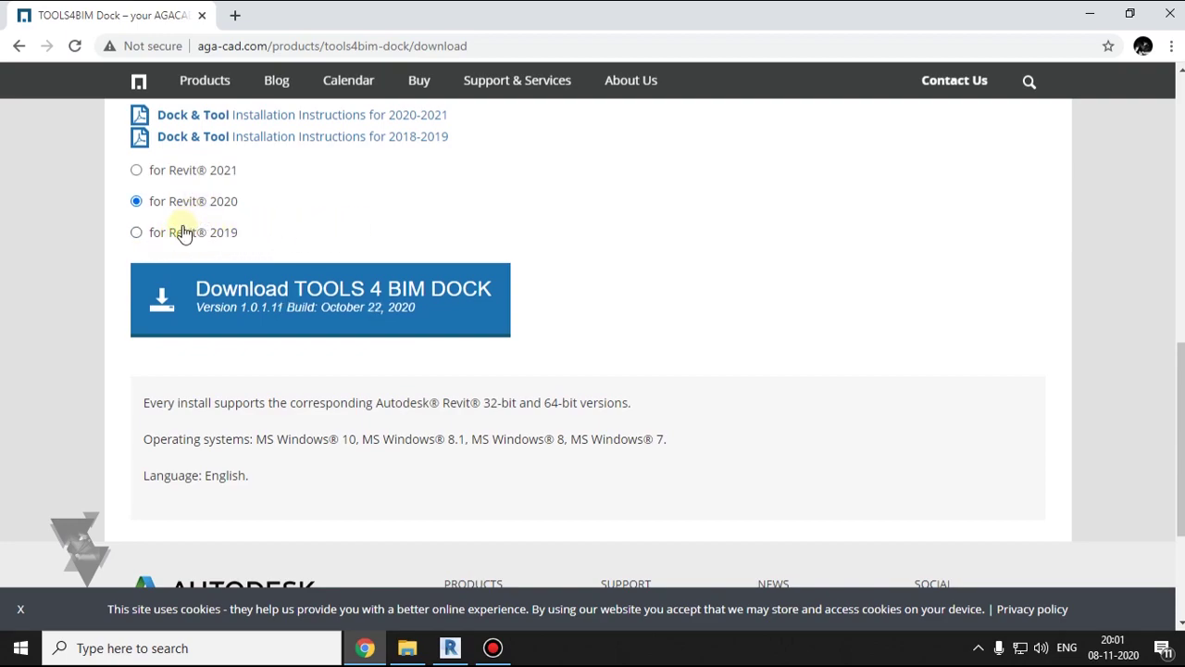
left_click(184, 234)
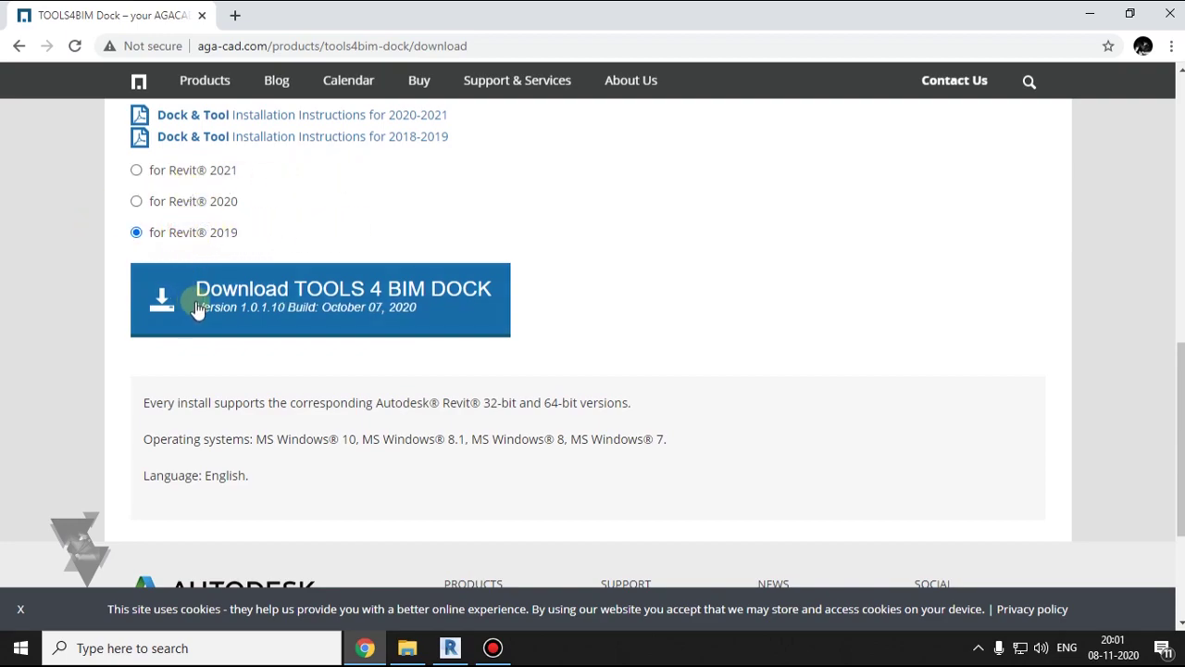
left_click(361, 329)
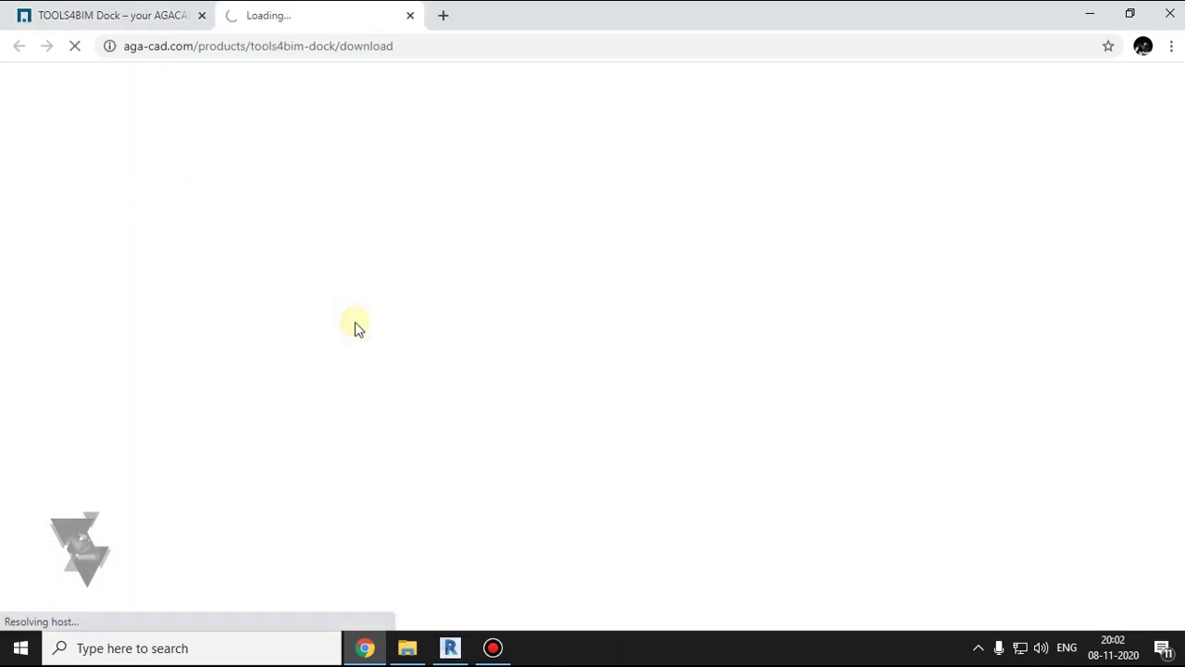
Cancel the TOOLS4BIM Dock .msi download from the first tab, then minimize Chrome
left_click(153, 19)
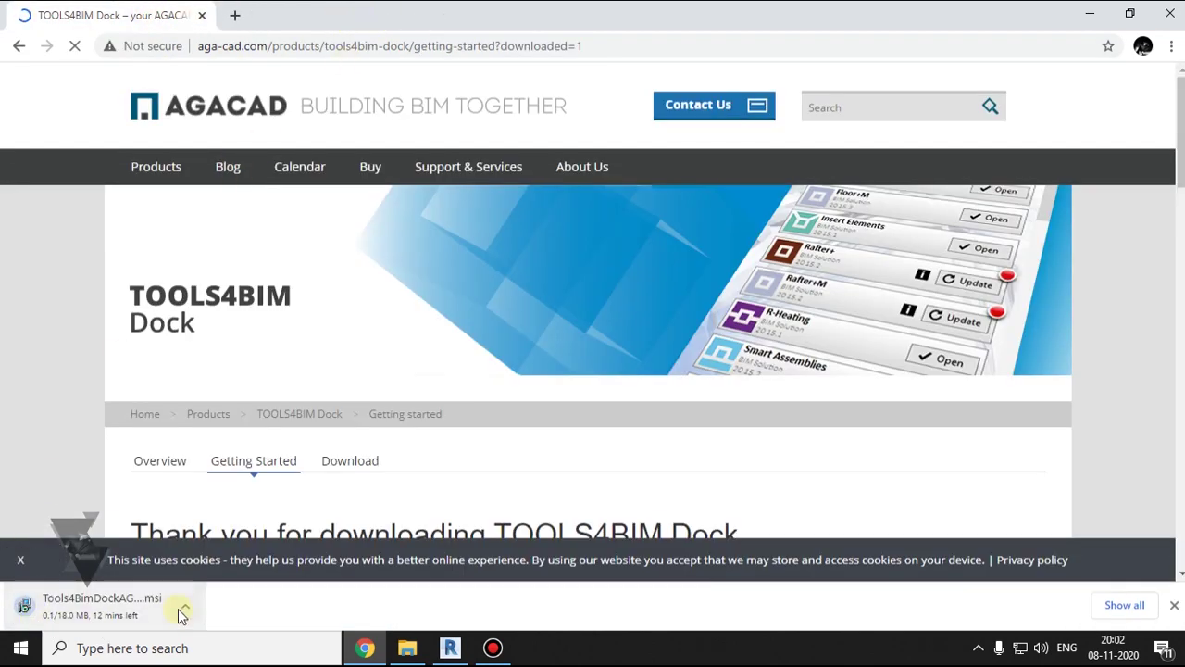
left_click(185, 607)
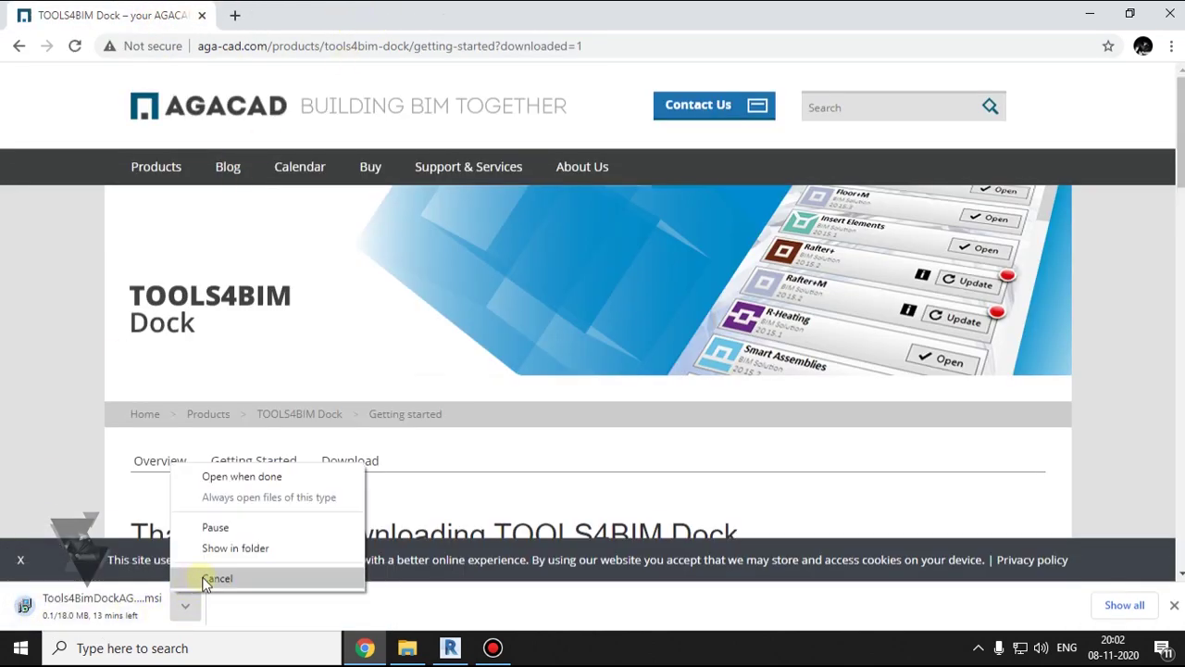
left_click(217, 578)
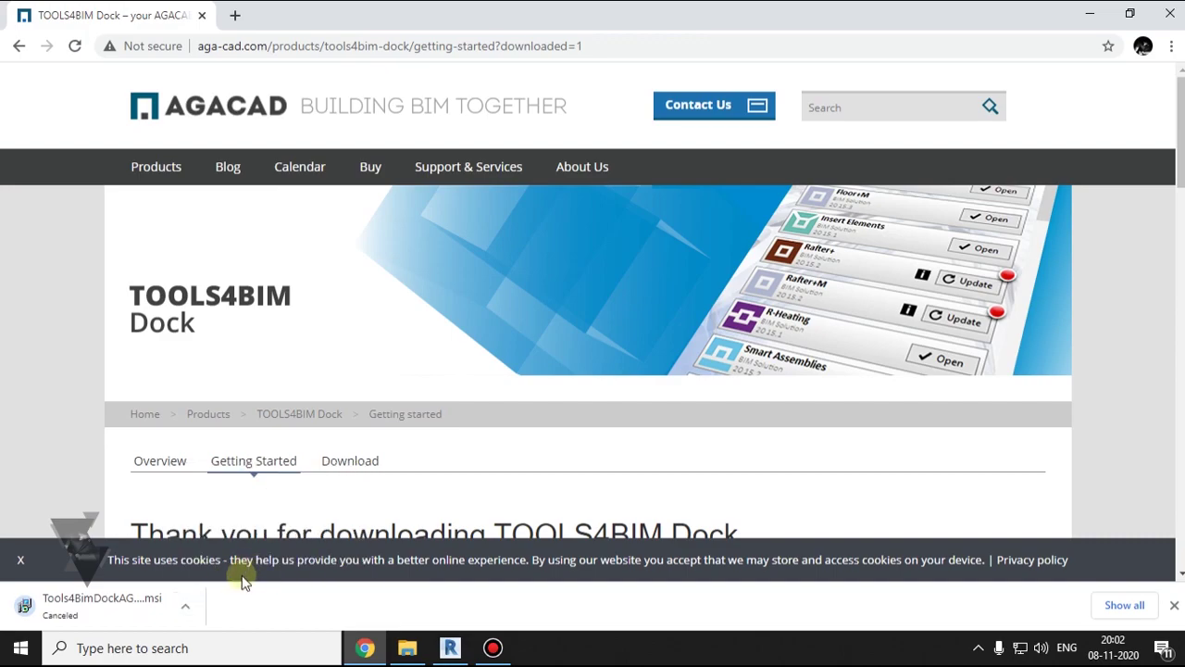
scroll(402, 408, "down", 3)
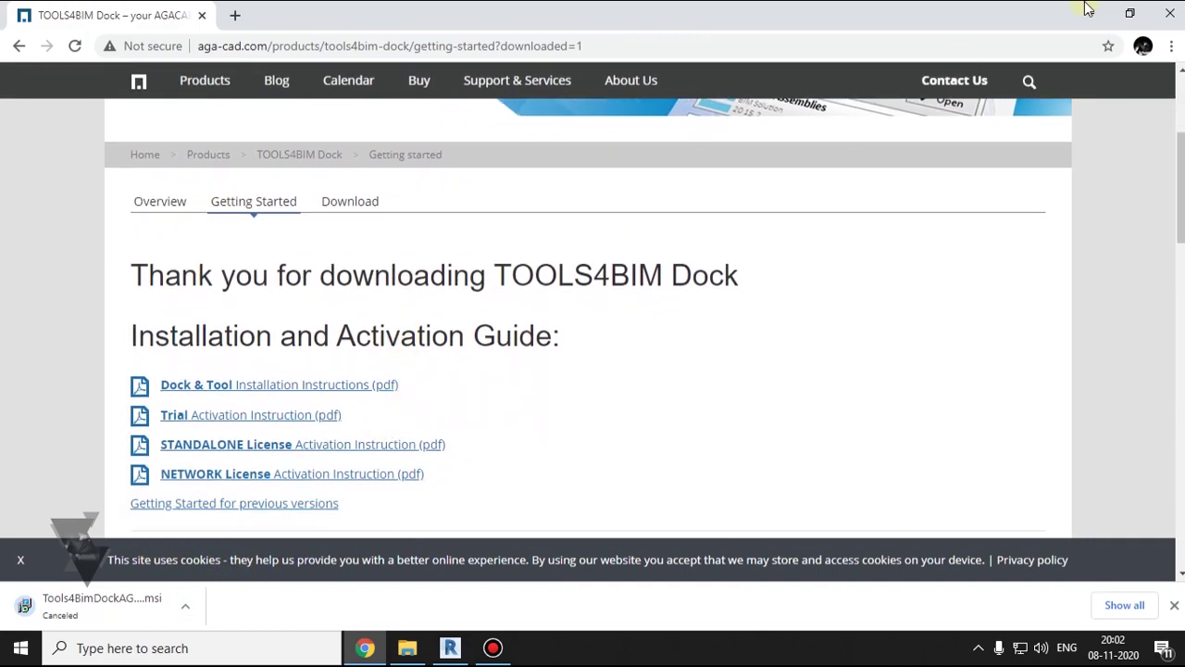
scroll(383, 358, "down", 3)
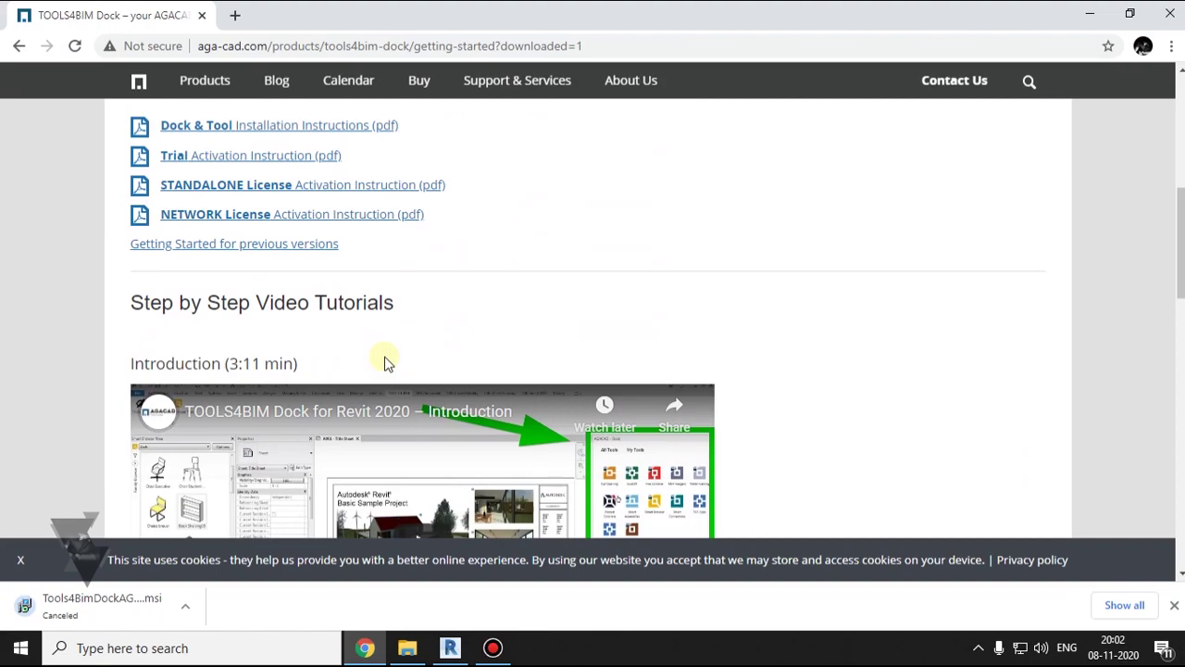
scroll(387, 361, "up", 2)
scroll(387, 362, "down", 3)
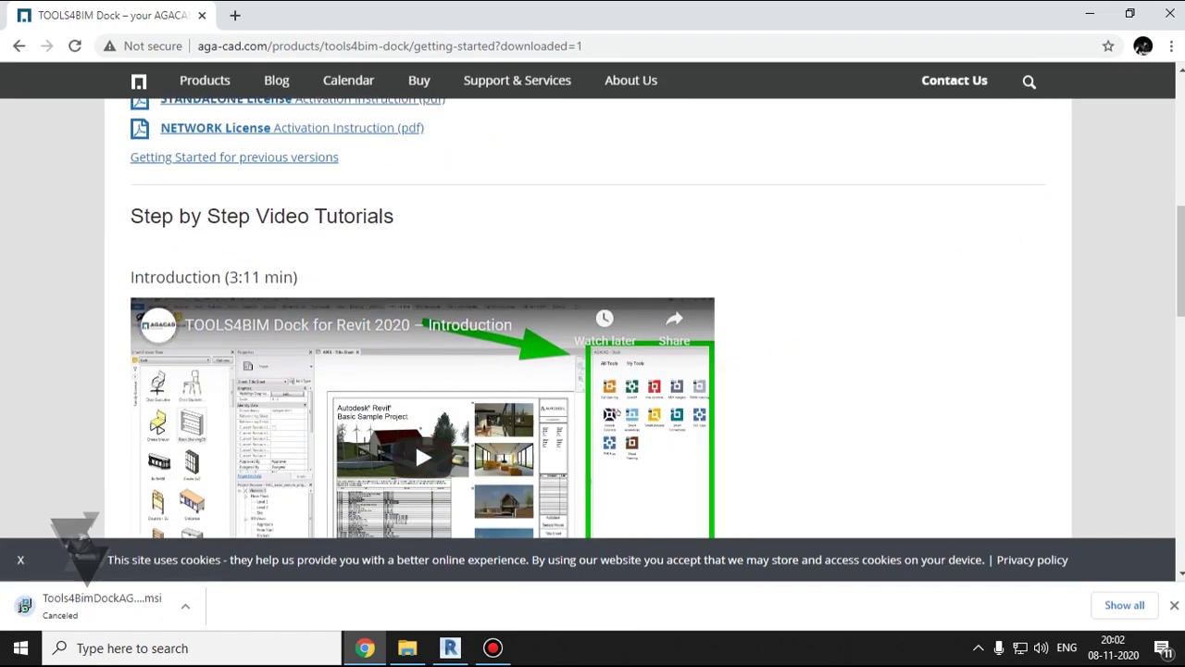
left_click(1164, 26)
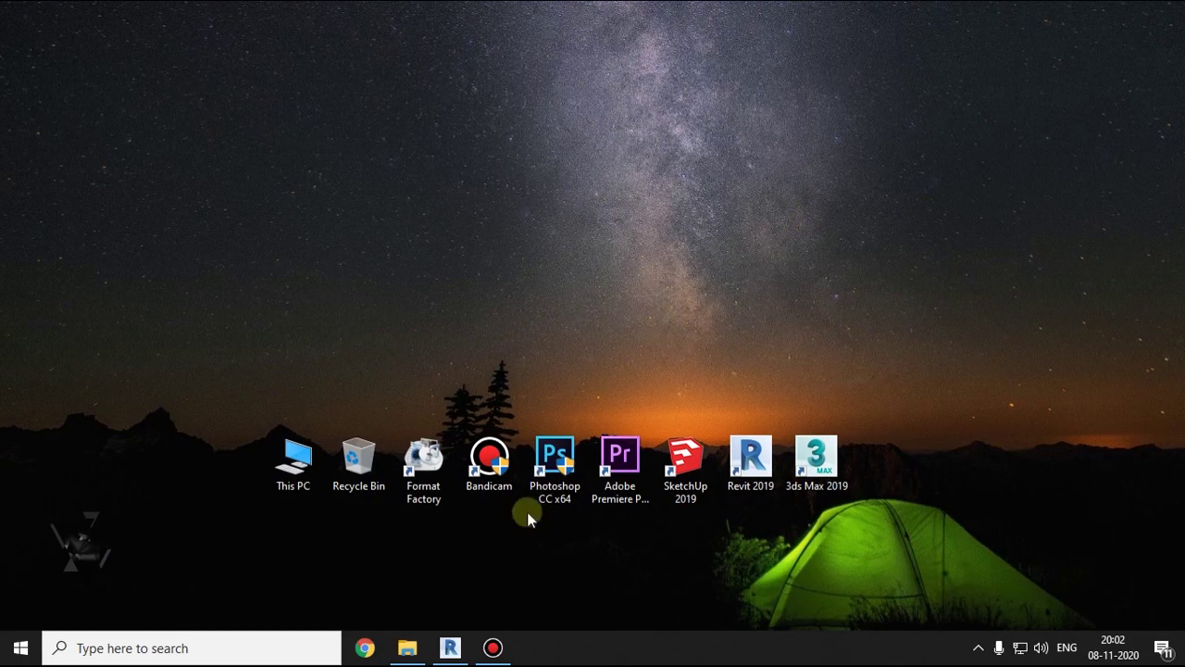
Switch to Revit 2019 and show the TOOLS 4 BIM ribbon tab with Smart Browser Free
left_click(463, 648)
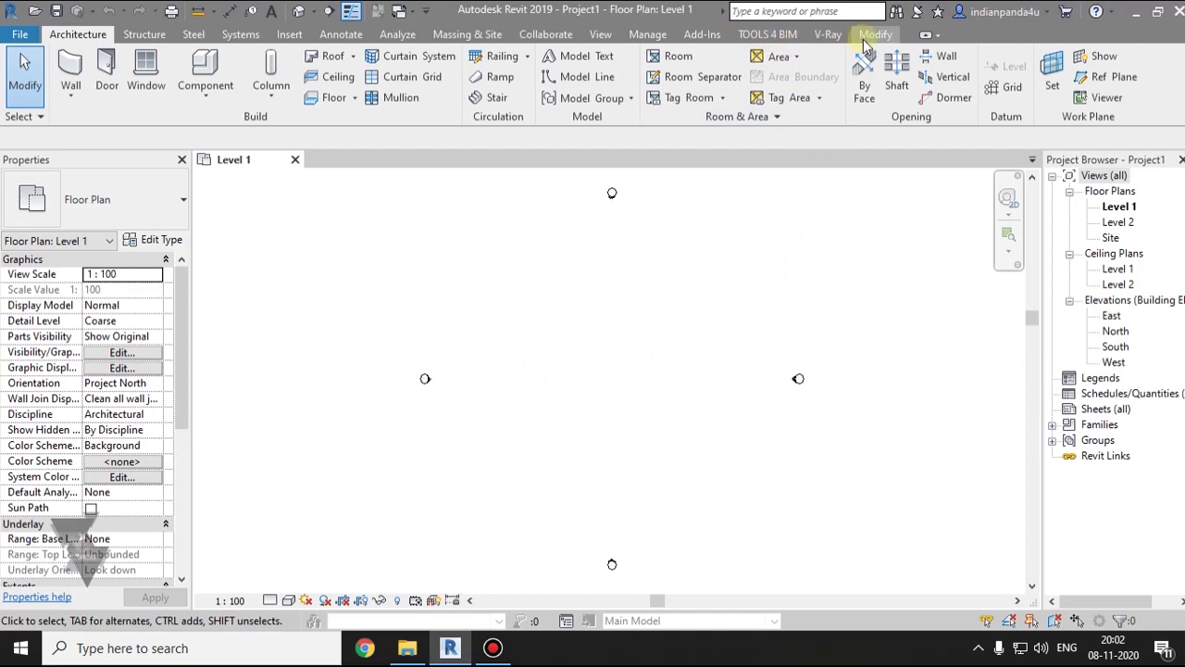
left_click(817, 39)
left_click(753, 39)
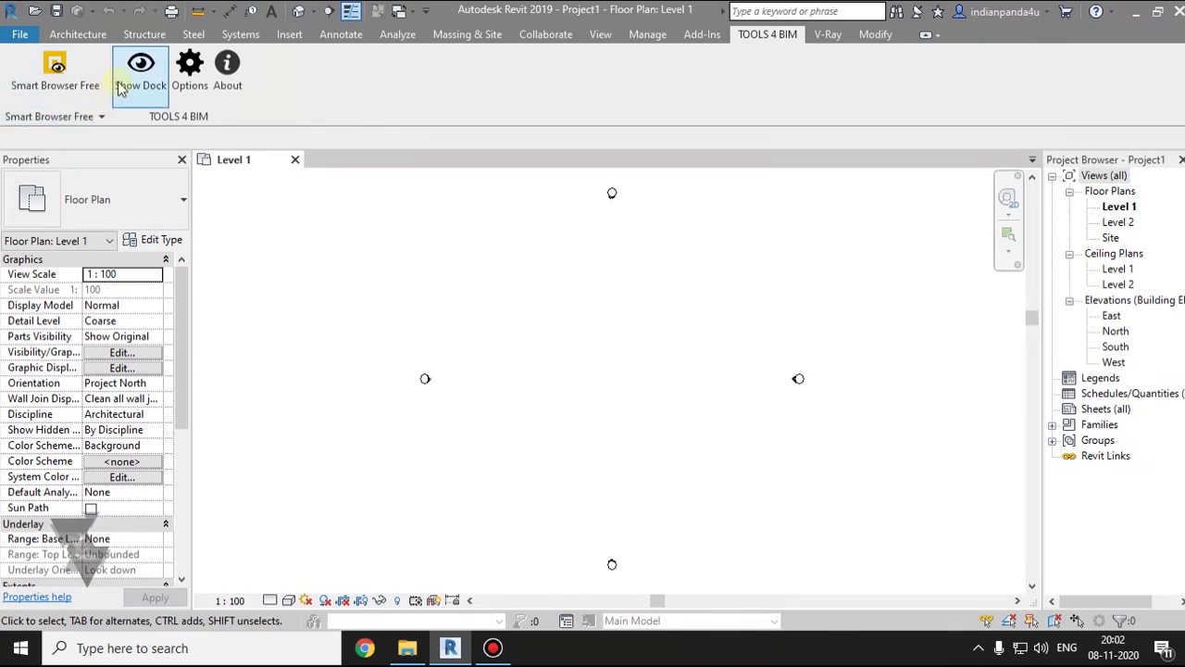
left_click(188, 82)
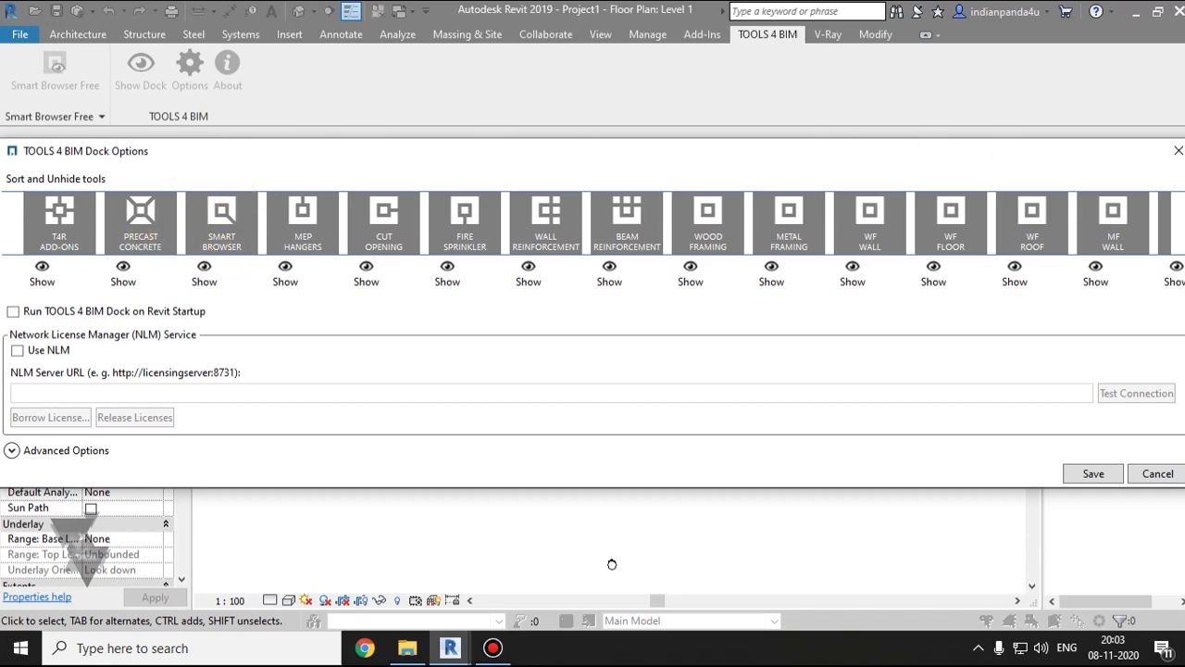
left_click(1176, 152)
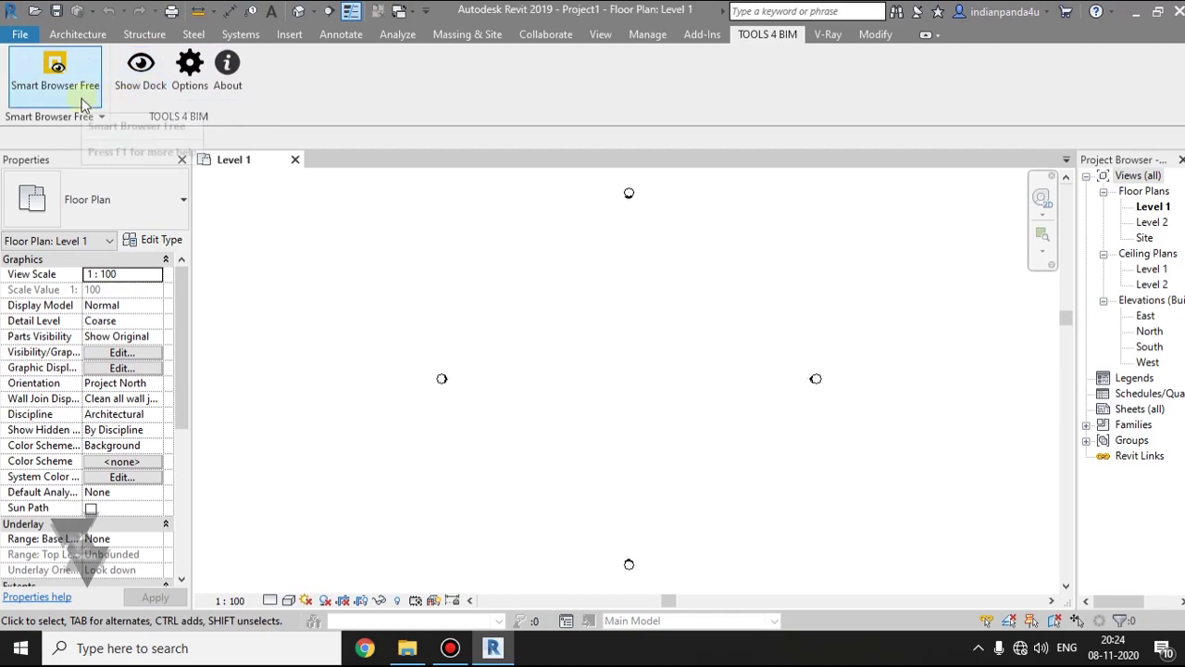
left_click(149, 81)
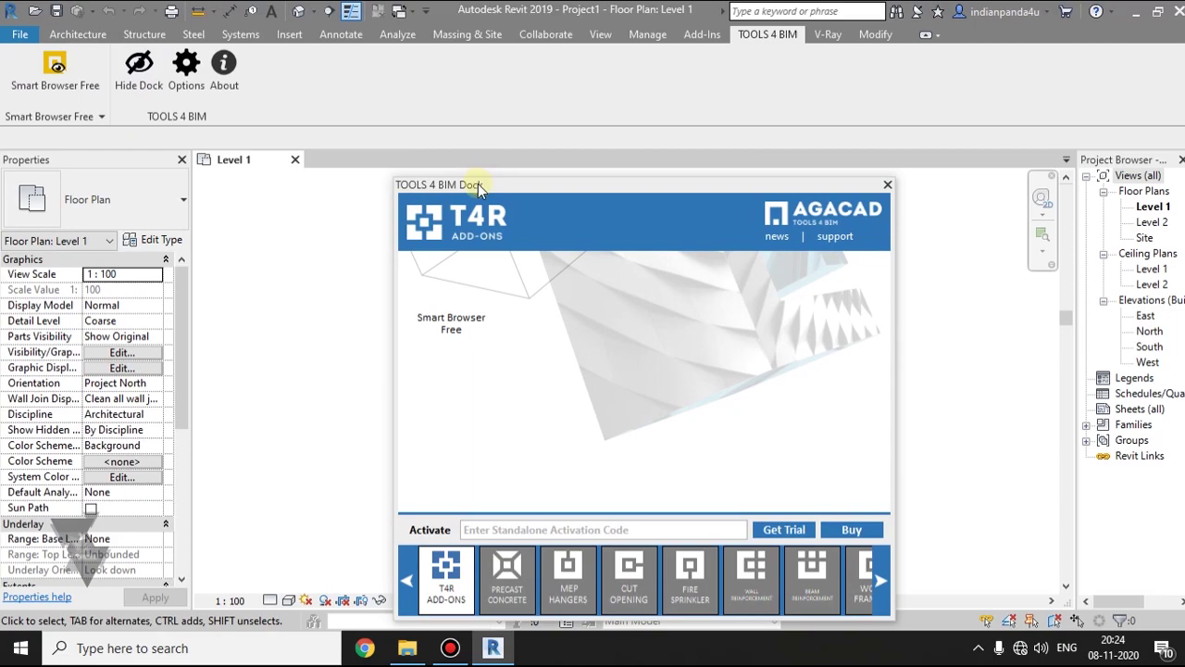
left_click_drag(478, 184, 551, 90)
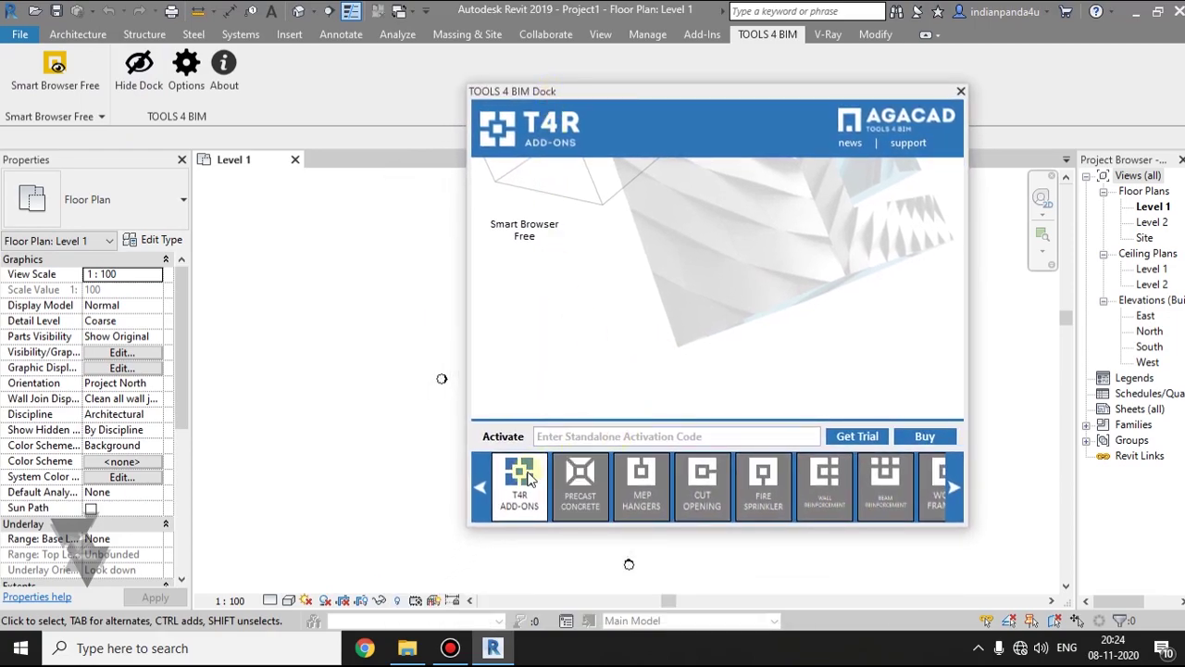
left_click(954, 491)
left_click(956, 491)
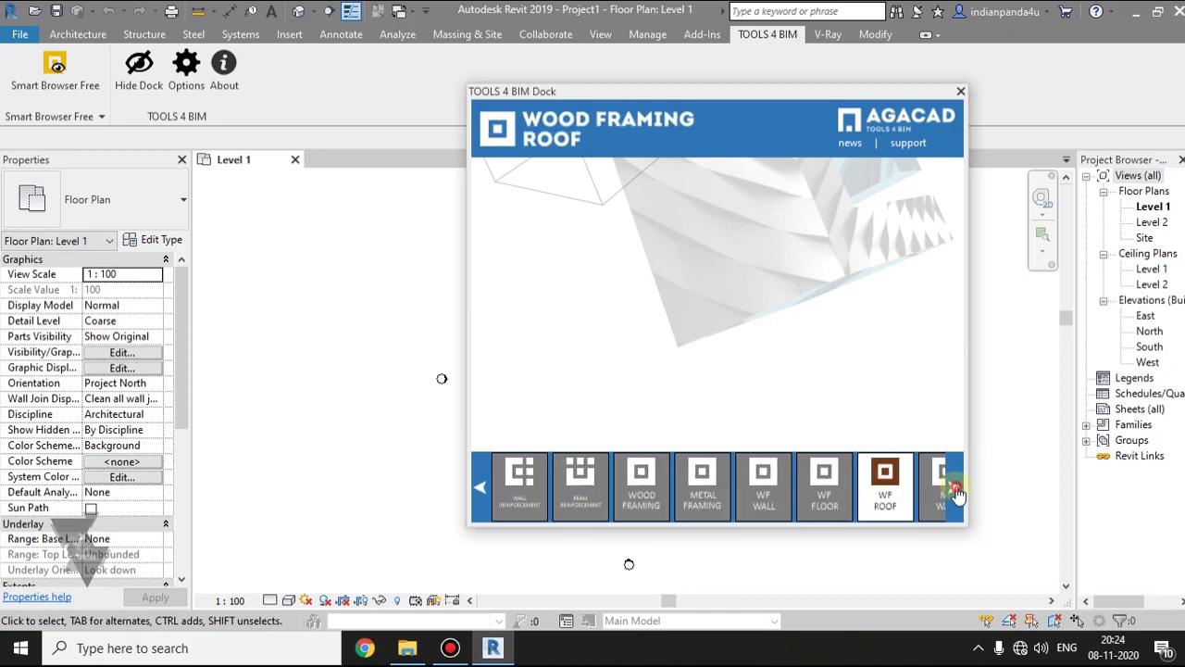
left_click(955, 491)
left_click(956, 492)
left_click(482, 497)
left_click(482, 496)
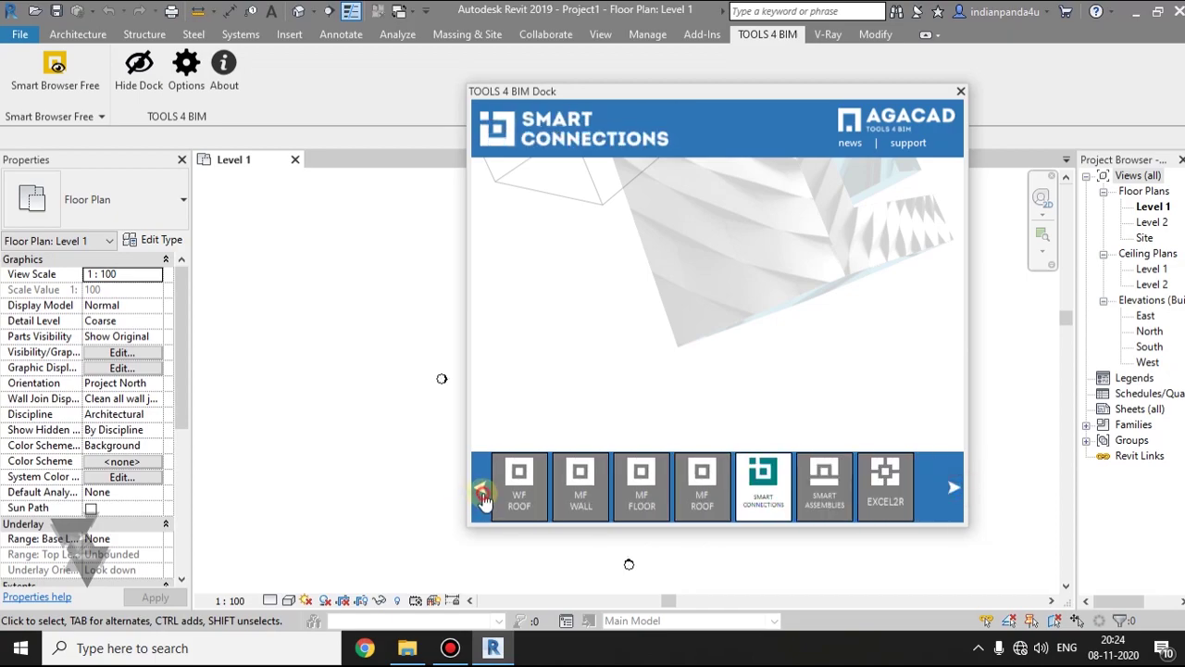
left_click(482, 496)
left_click(482, 496)
left_click(483, 497)
left_click(485, 499)
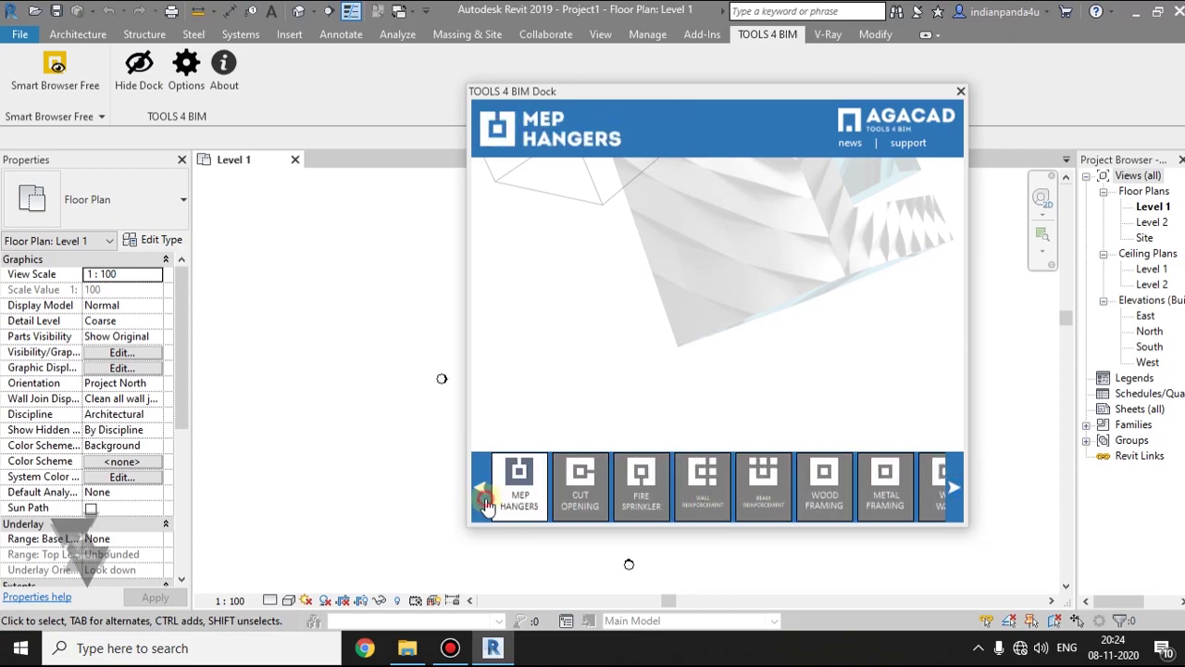
left_click(485, 500)
left_click(485, 500)
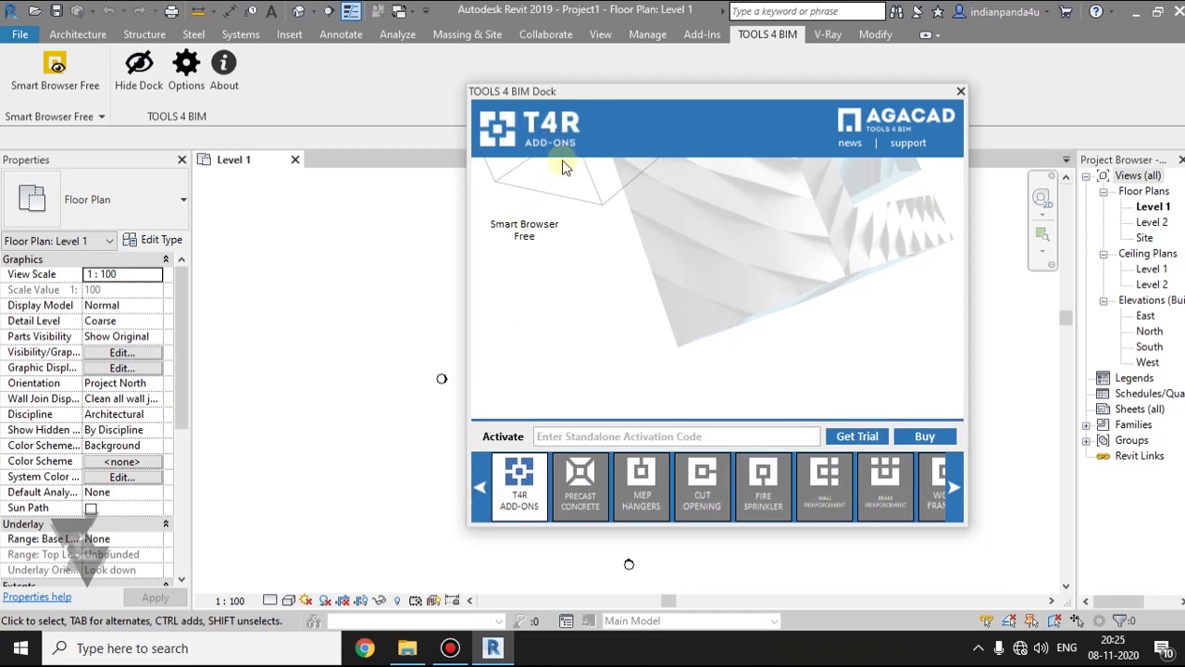
left_click(580, 435)
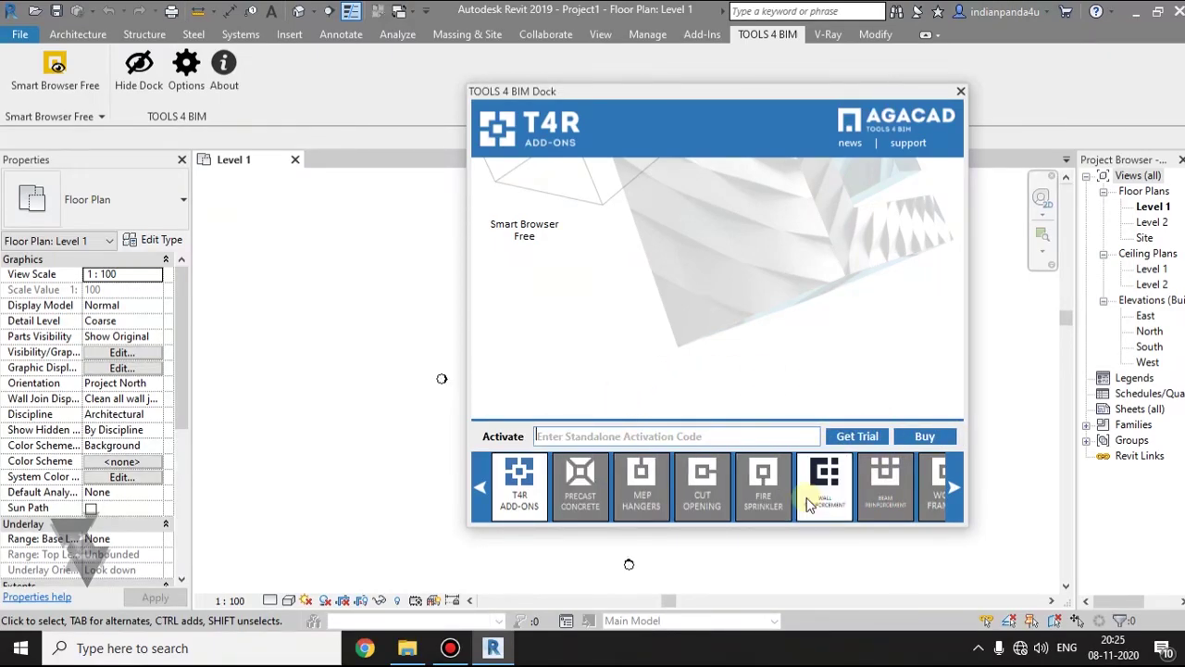
left_click(580, 486)
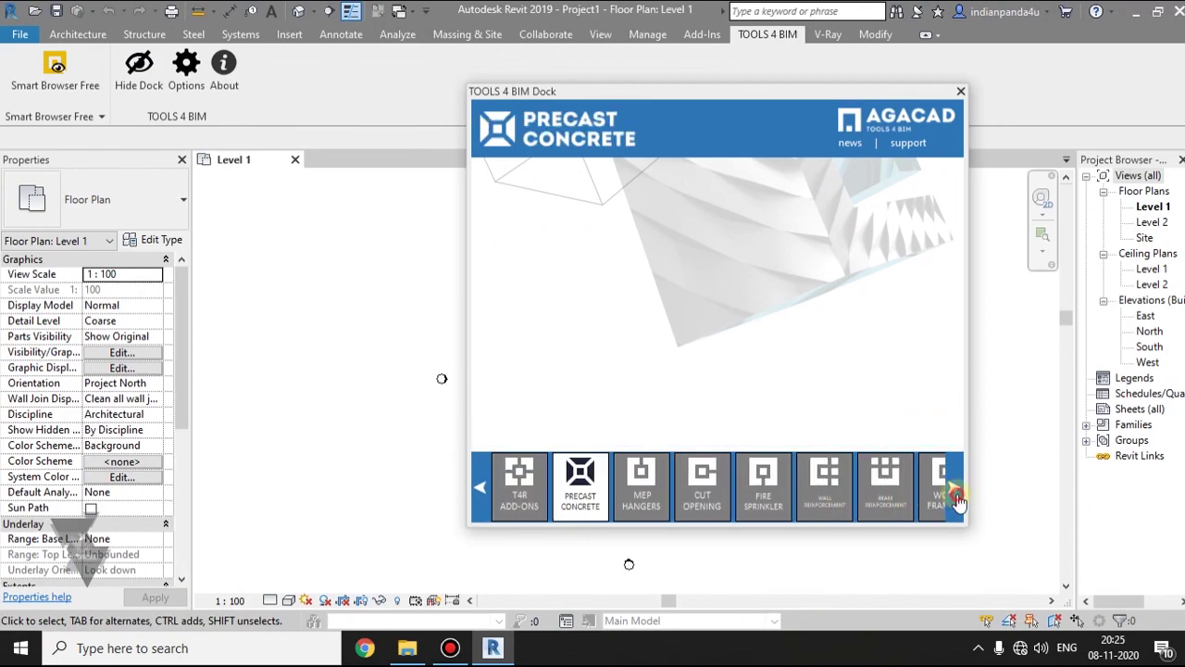
left_click(954, 488)
left_click(954, 488)
left_click(954, 488)
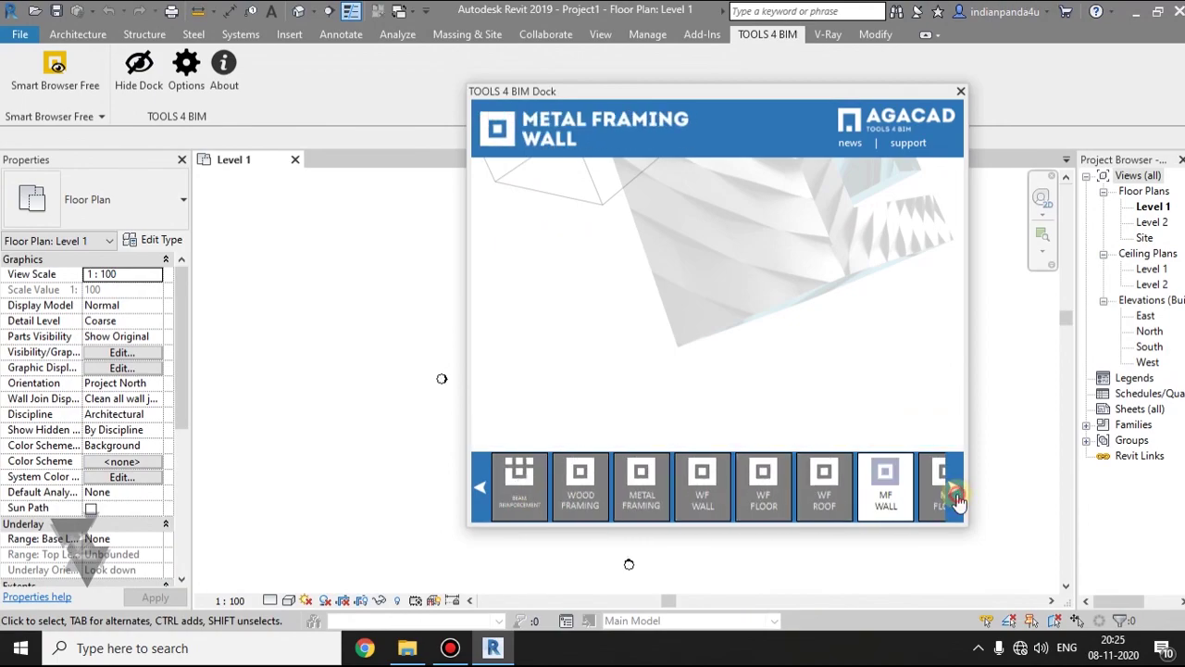
left_click(954, 488)
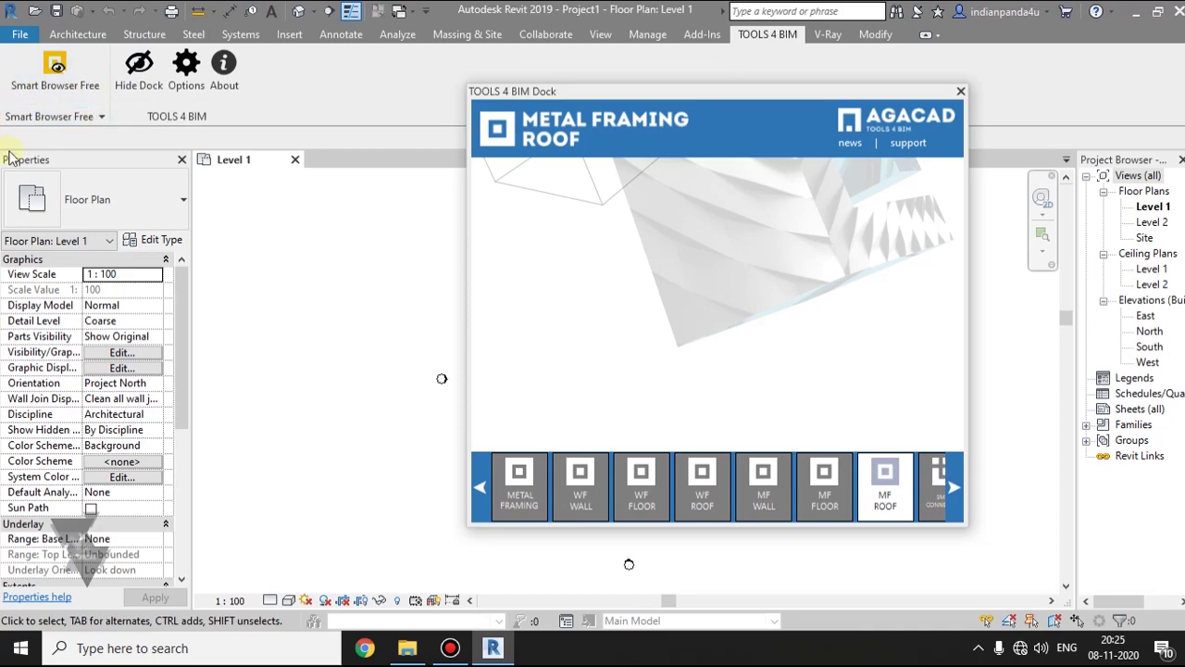
left_click(139, 72)
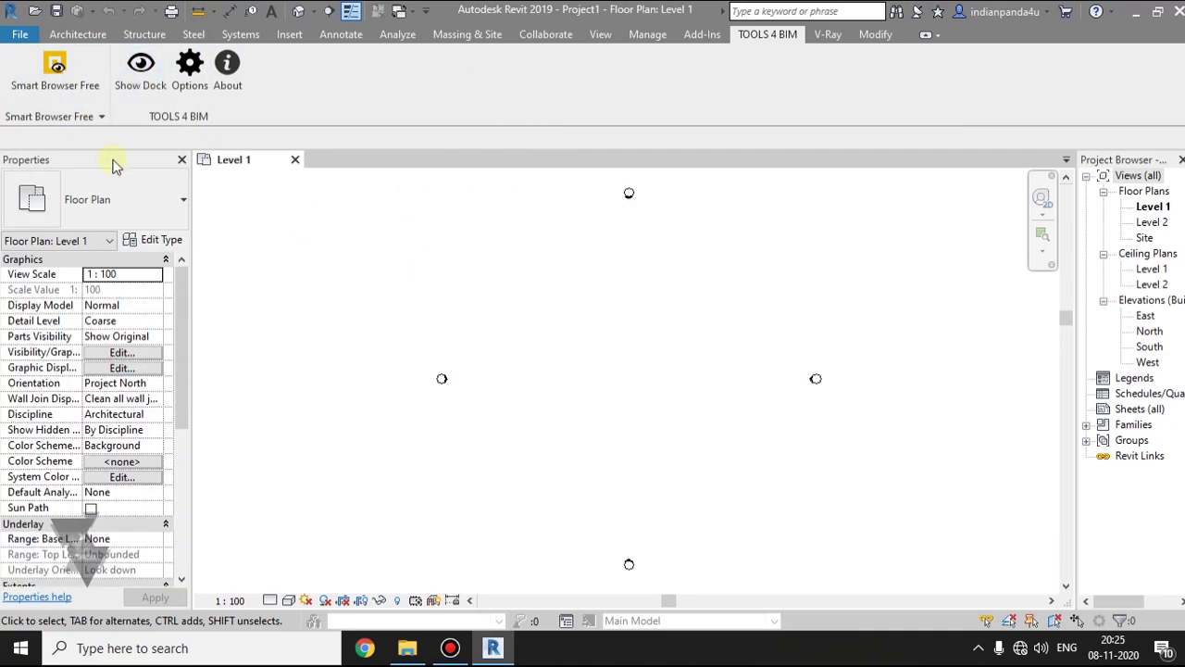
Set Smart Browser to Hide with Run on Startup unchecked, save the dock options, and dismiss the error
left_click(189, 83)
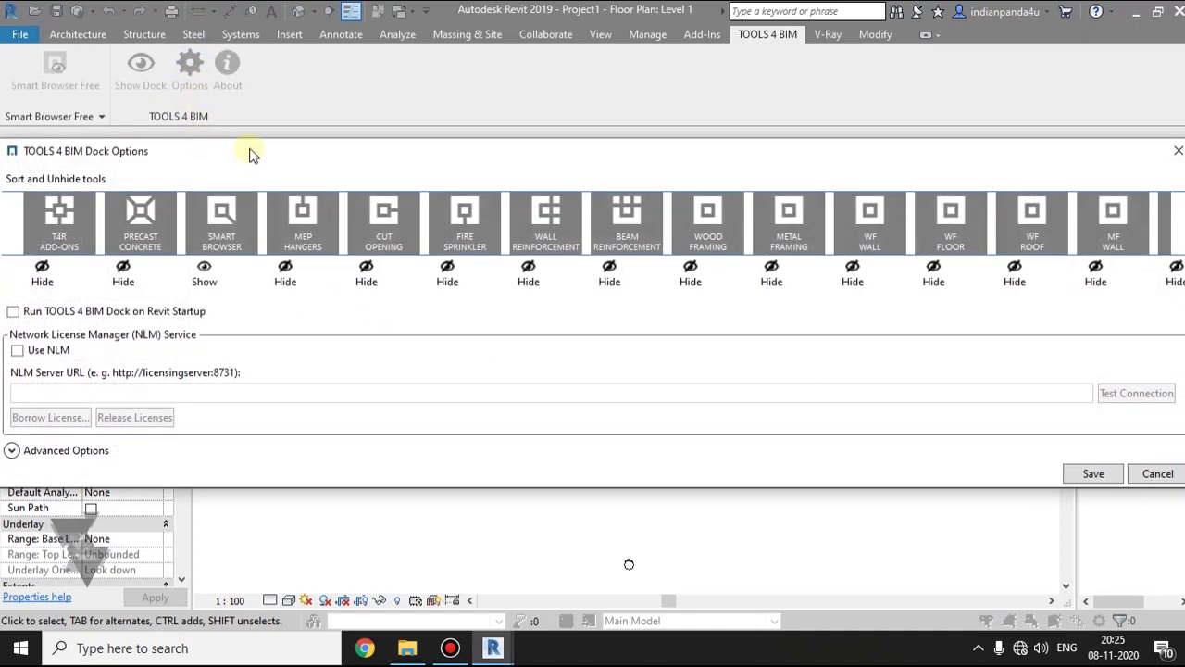
left_click_drag(251, 151, 319, 116)
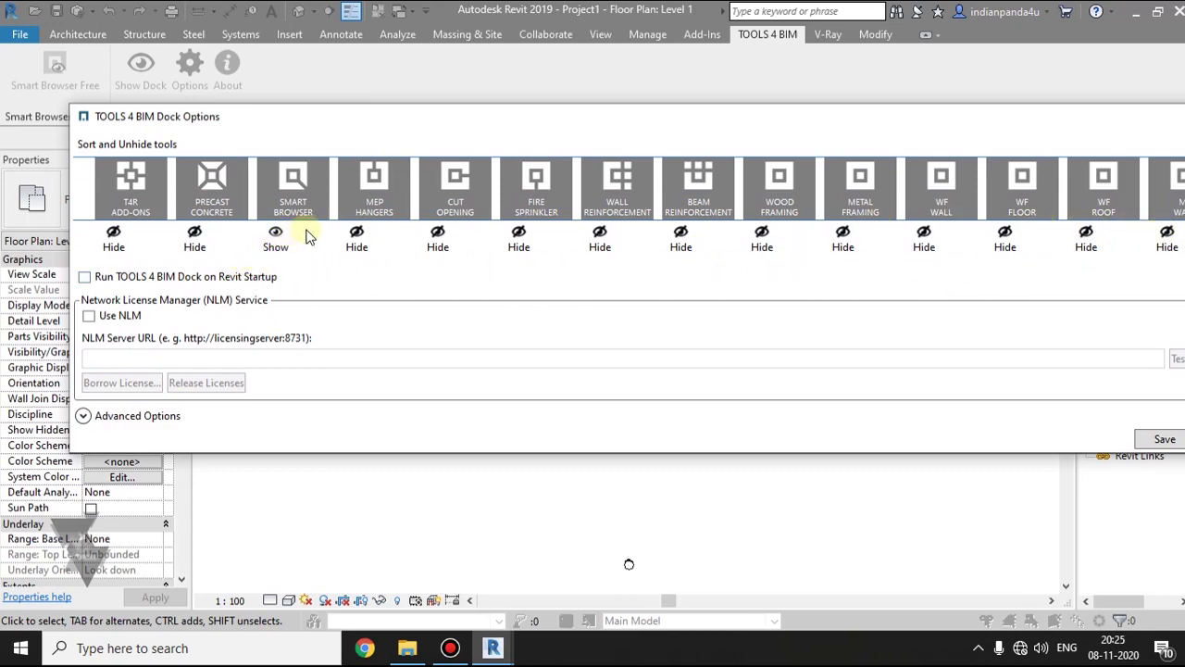
left_click(277, 236)
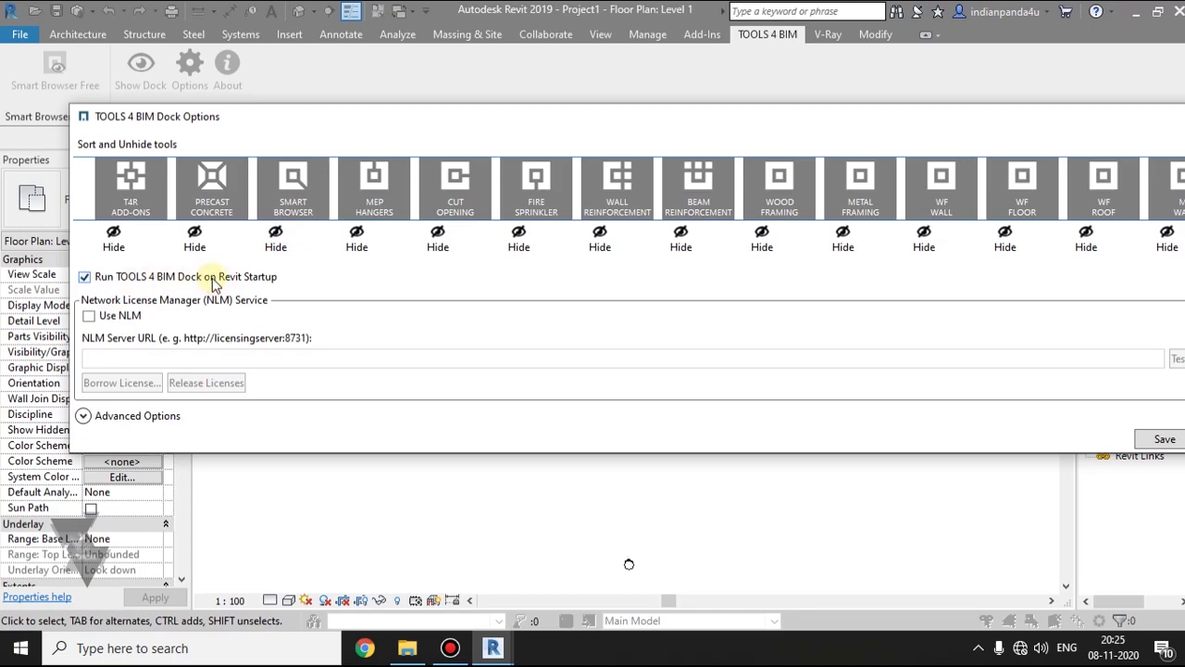
left_click(123, 280)
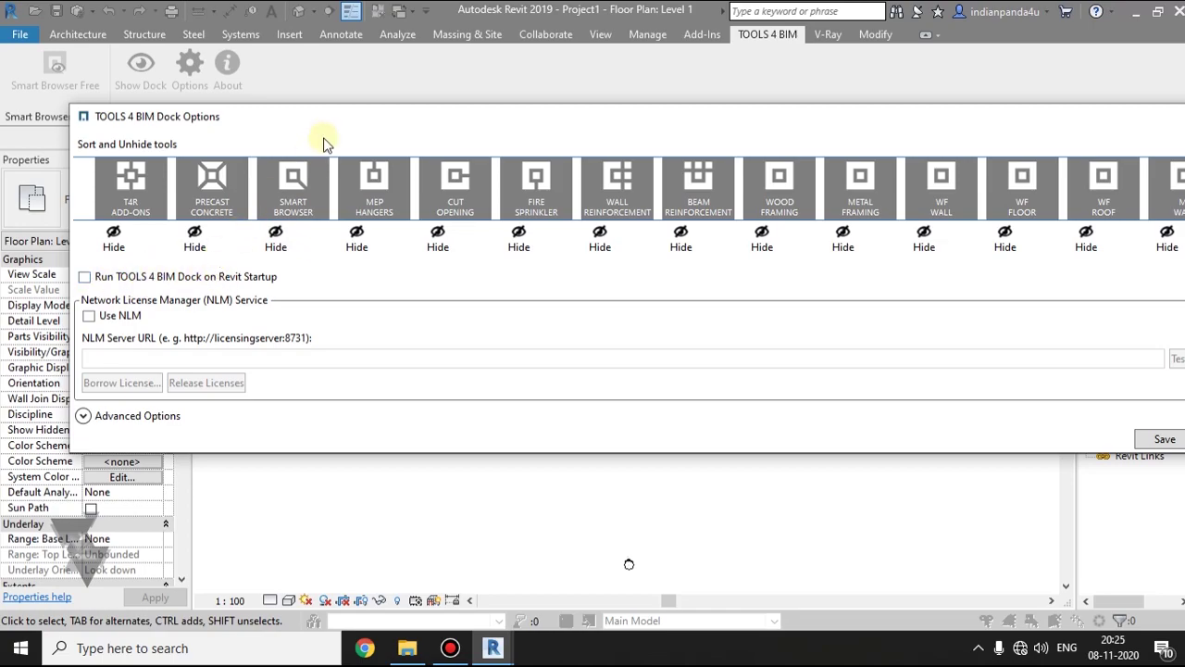
mouse_move(460, 126)
left_mouse_down()
mouse_move(385, 141)
mouse_move(387, 238)
left_mouse_up()
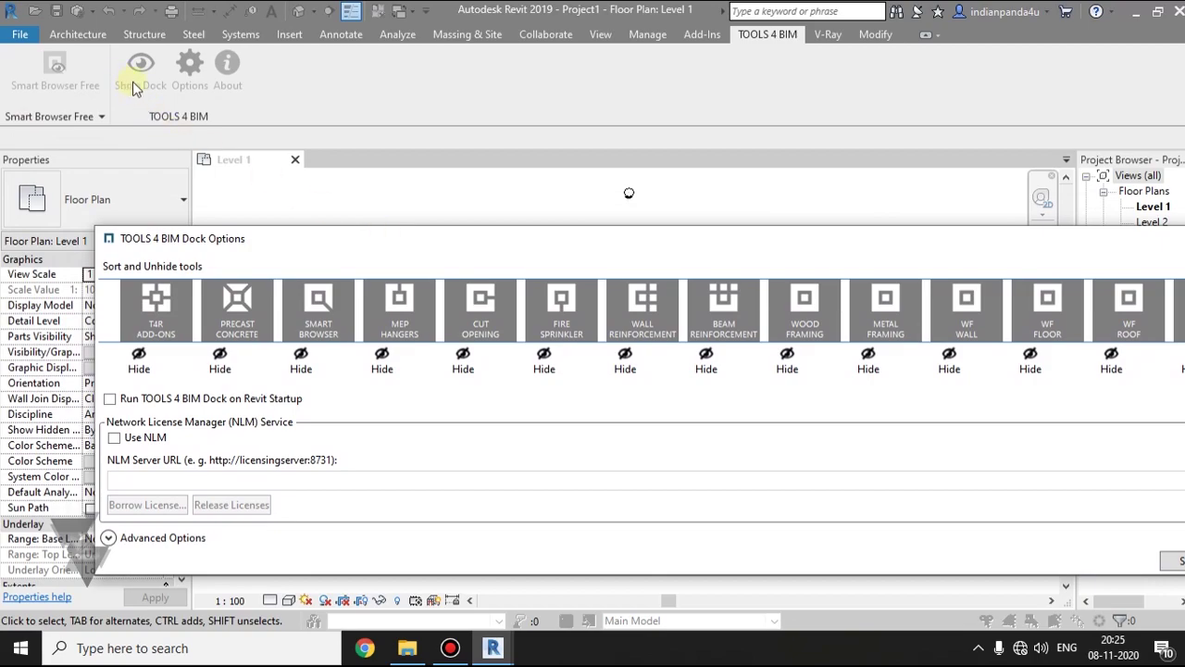
left_click_drag(968, 238, 955, 164)
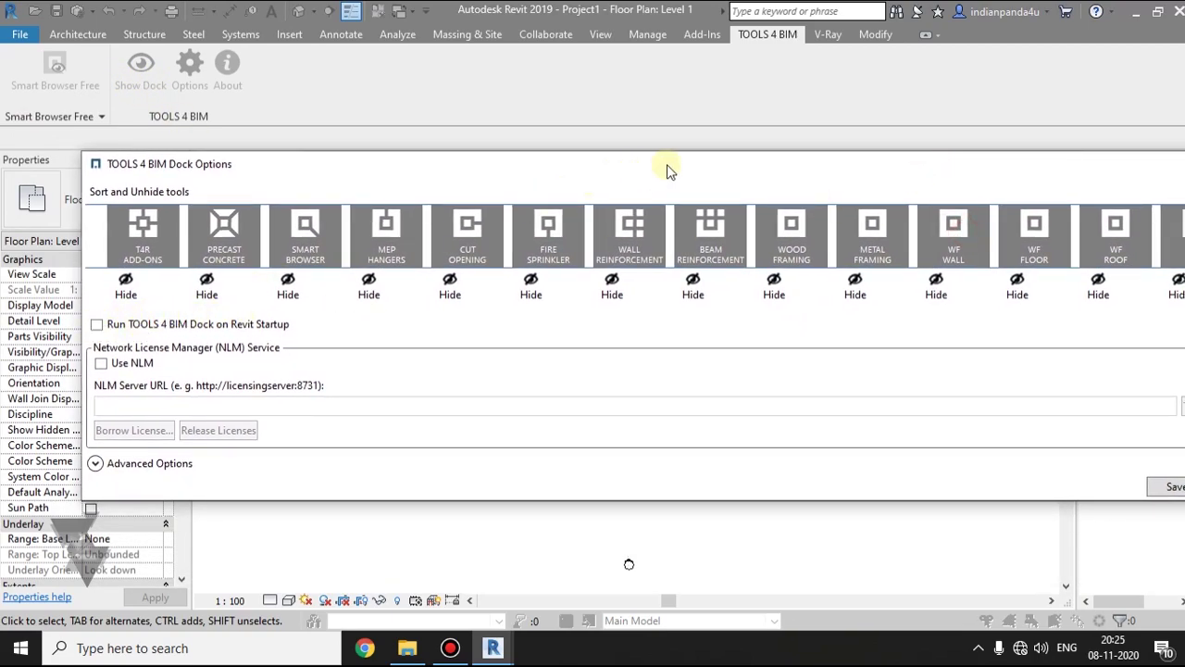
left_click_drag(776, 167, 724, 103)
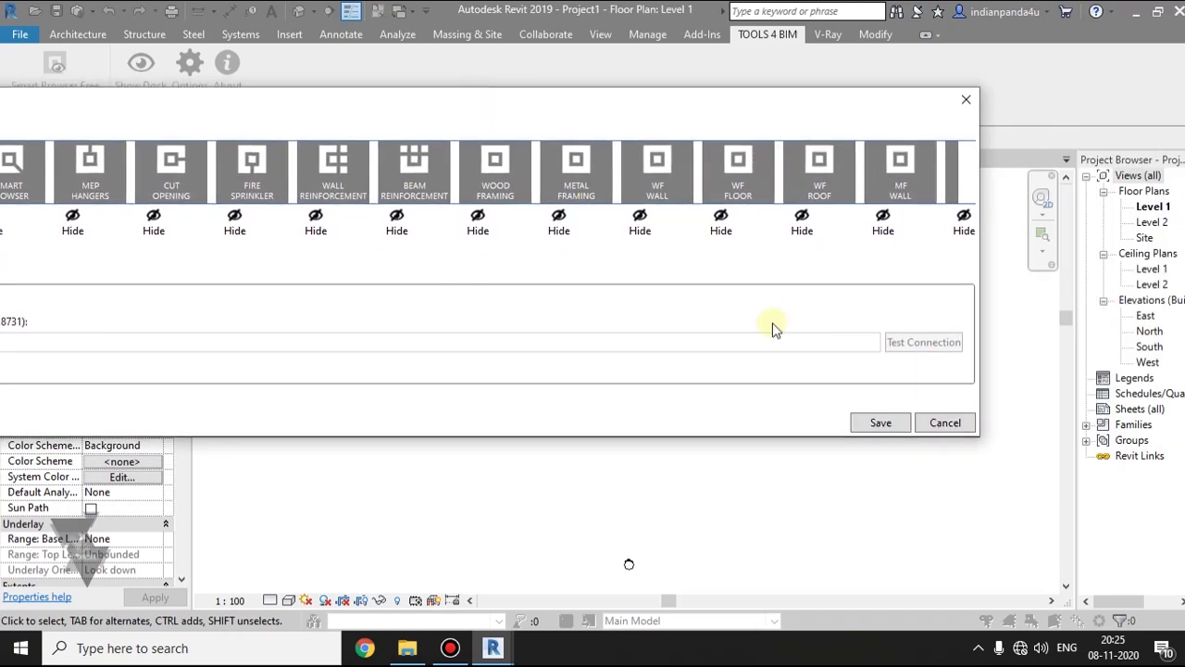
left_click(880, 428)
left_click(713, 391)
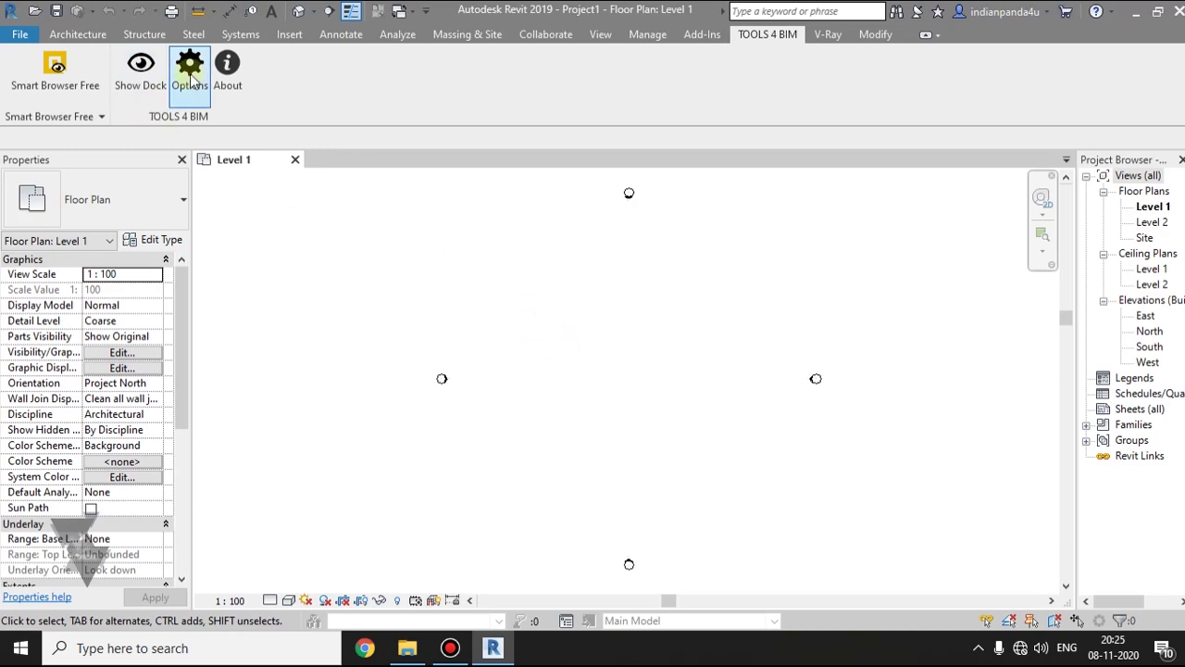
Open the TOOLS 4 BIM dock, reposition it, and close it again
left_click(141, 89)
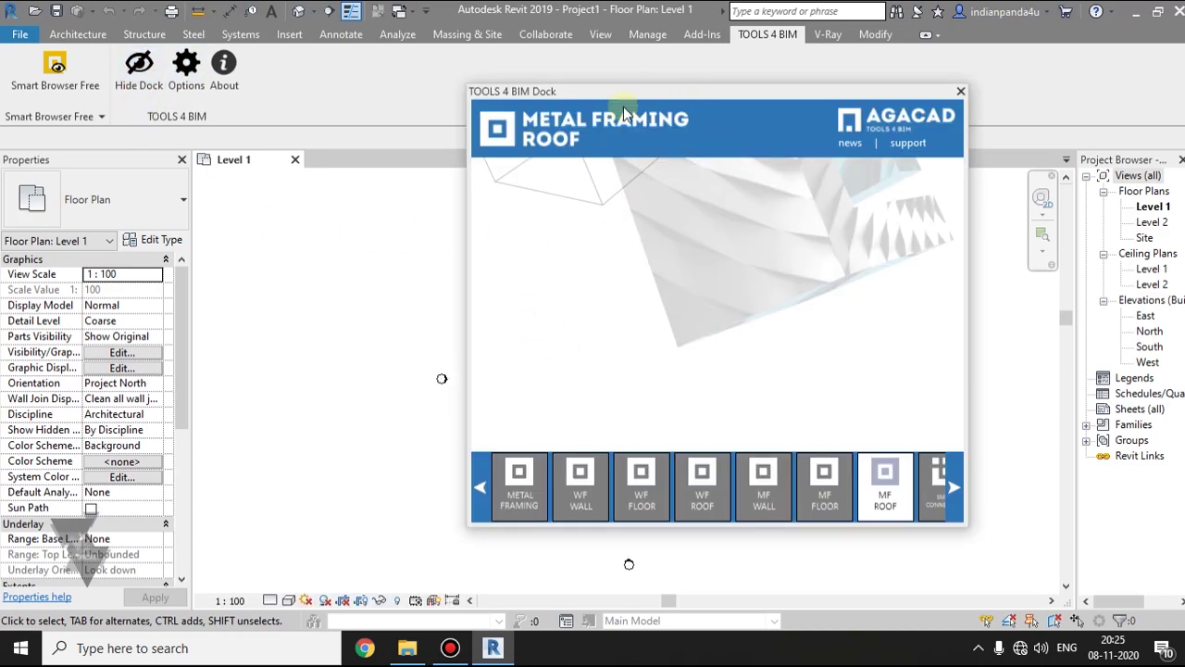
left_click_drag(595, 96, 647, 110)
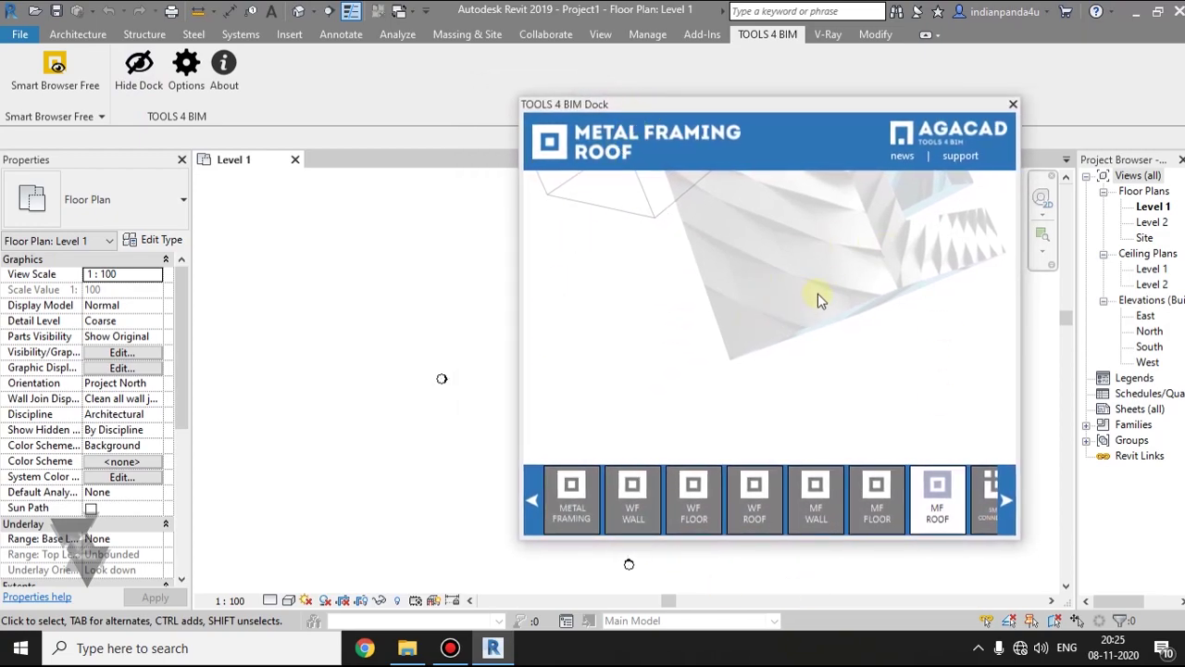
left_click(1013, 106)
Reopen the dock options, close them without saving, and dismiss the connection error
left_click(188, 63)
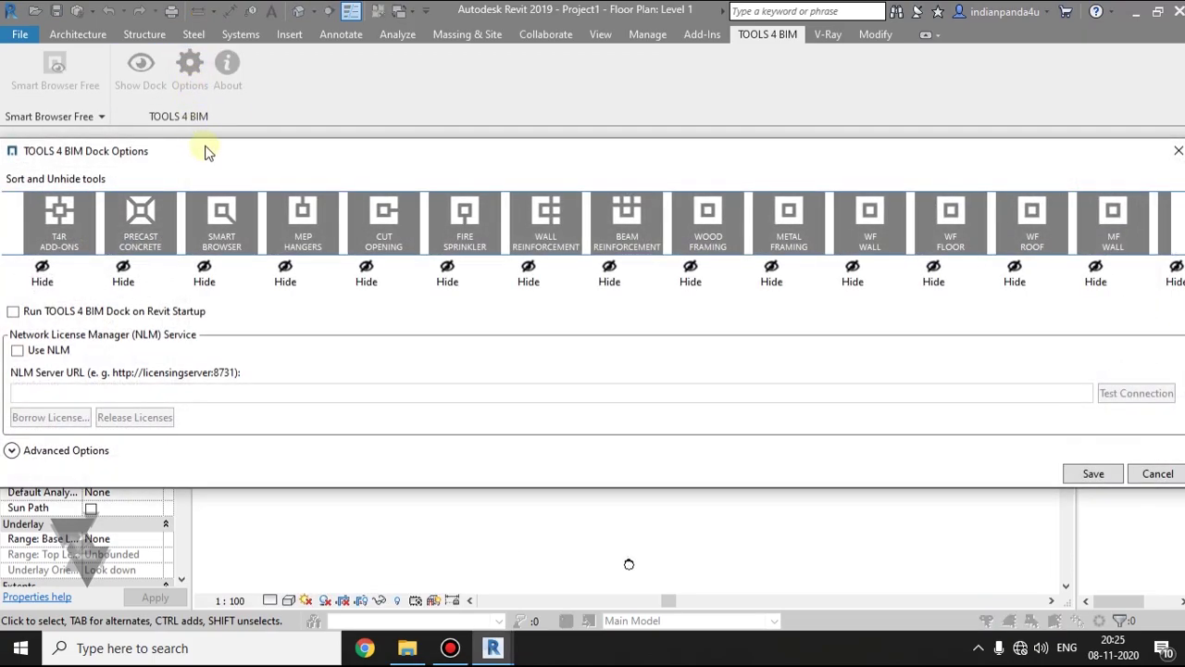
left_click_drag(206, 151, 278, 129)
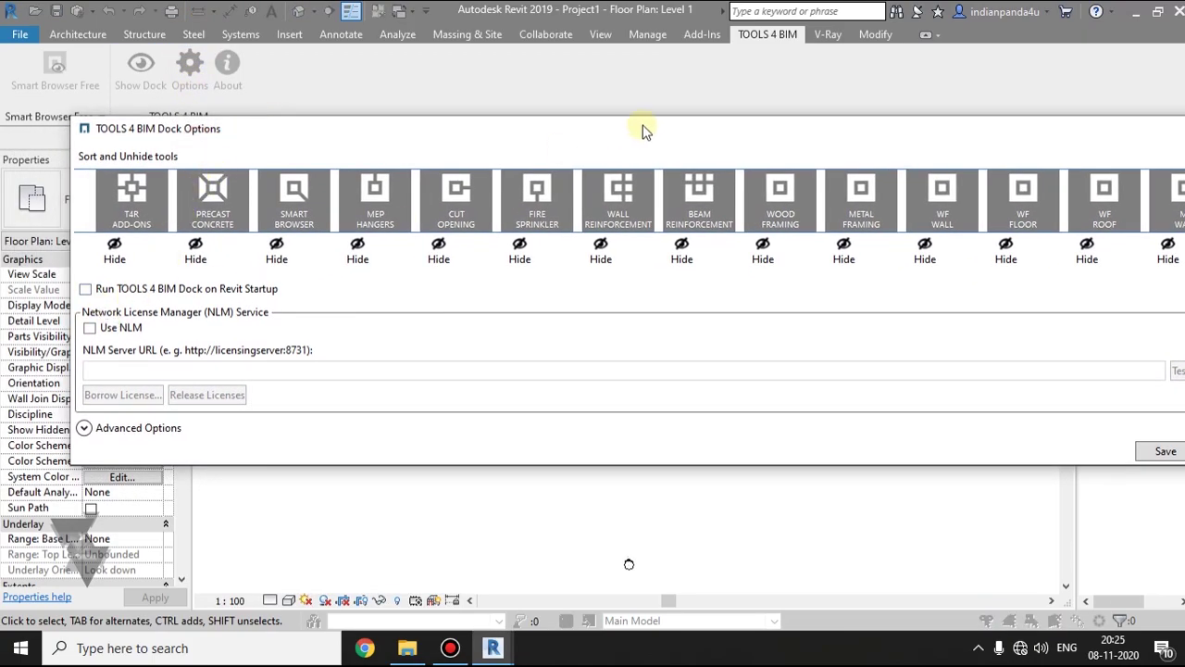
left_click_drag(640, 129, 354, 161)
left_click(944, 489)
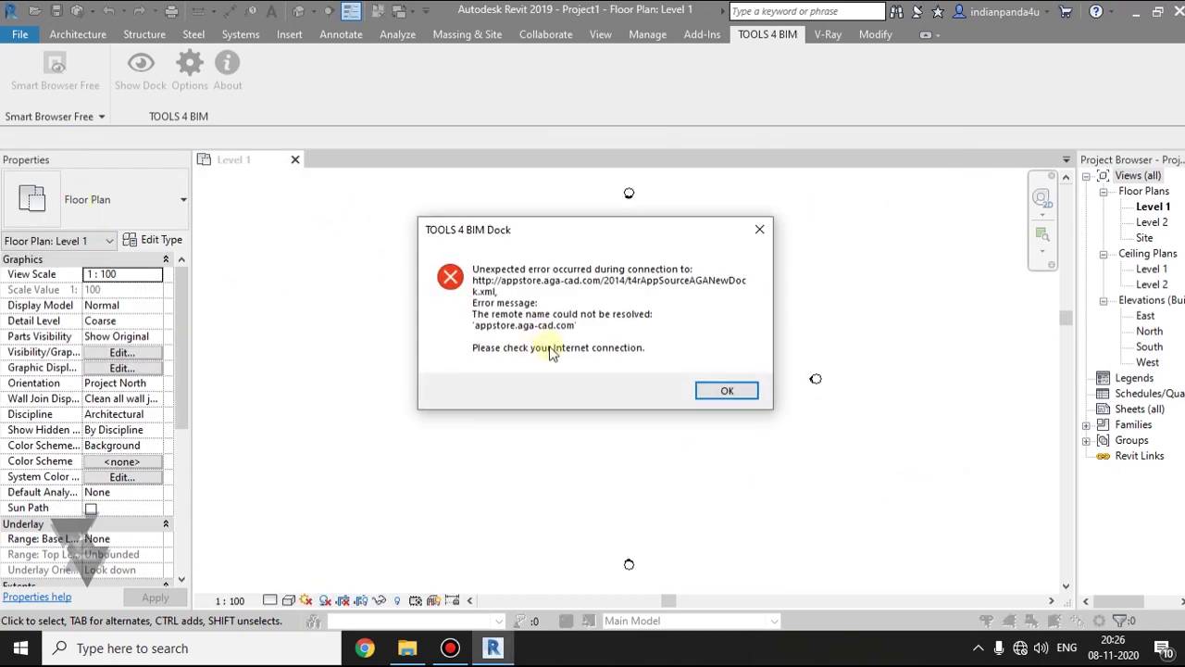
left_click(718, 391)
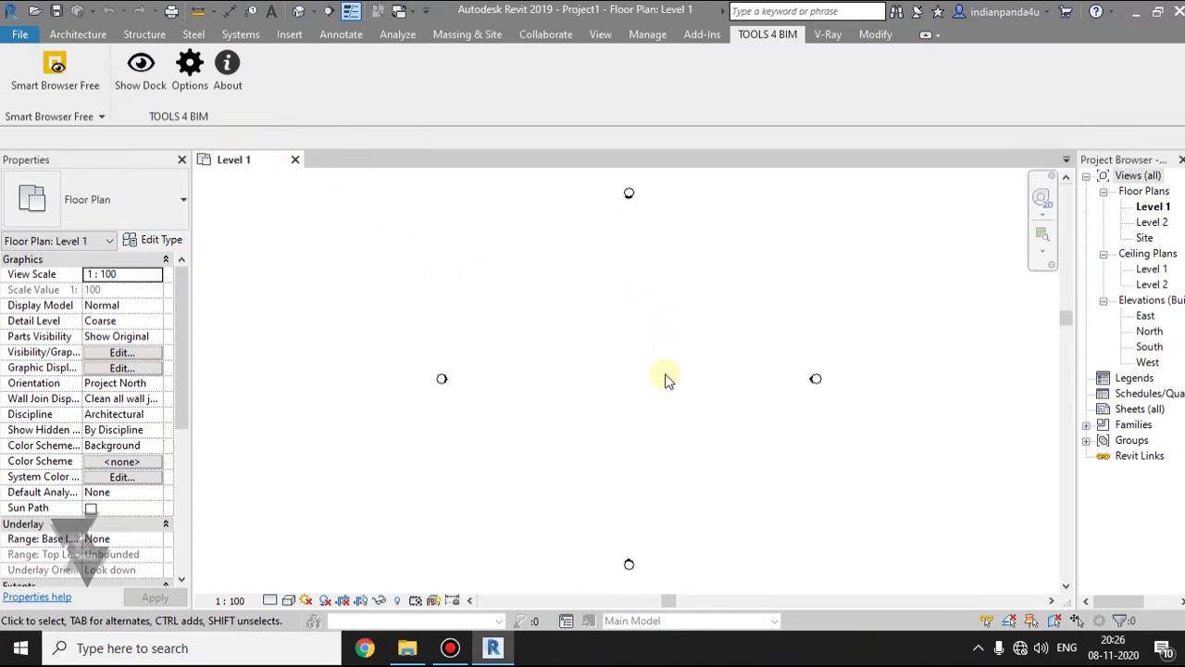
middle_click_drag(665, 379, 628, 350)
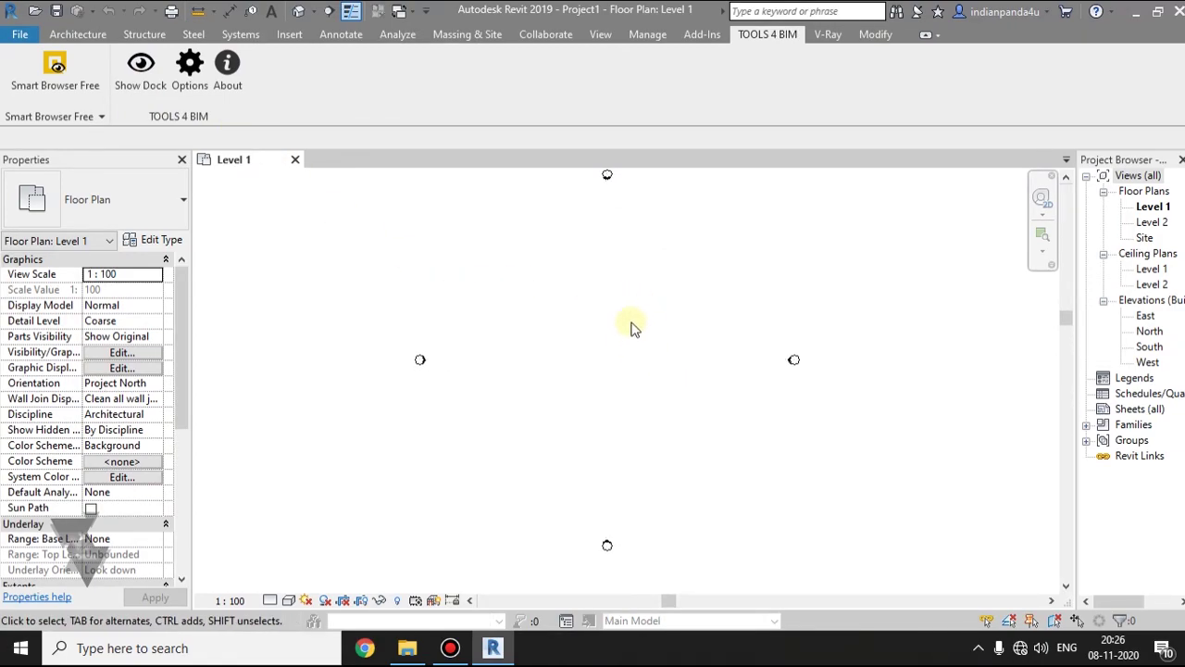
scroll(631, 326, "up", 1)
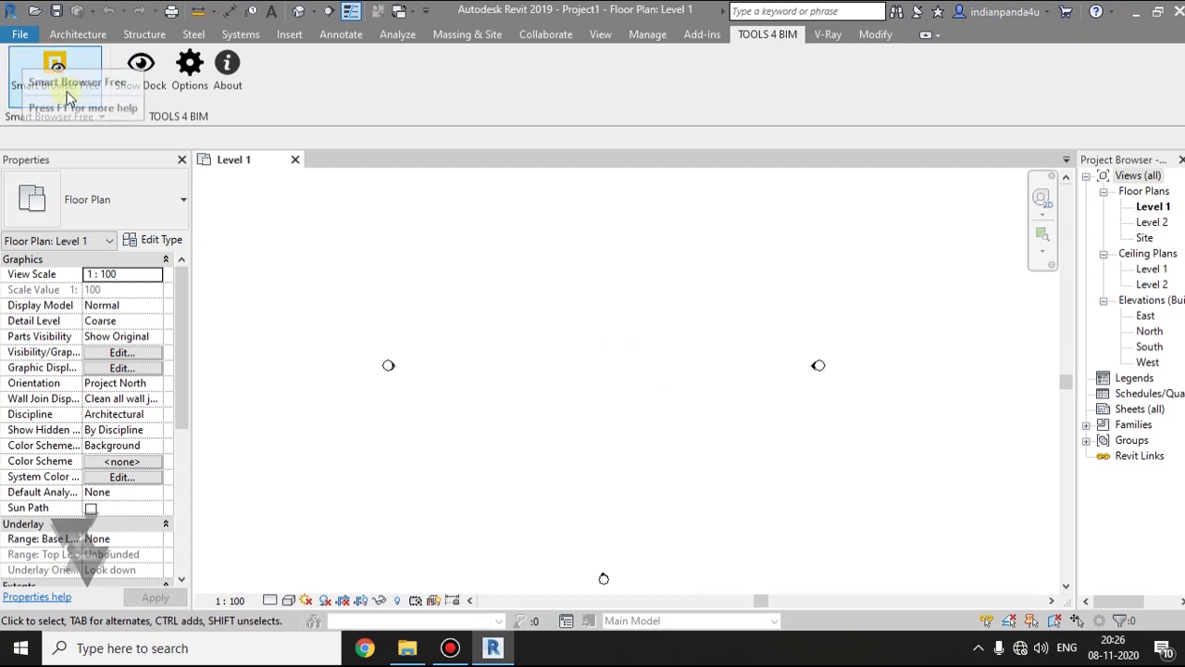
left_click(51, 69)
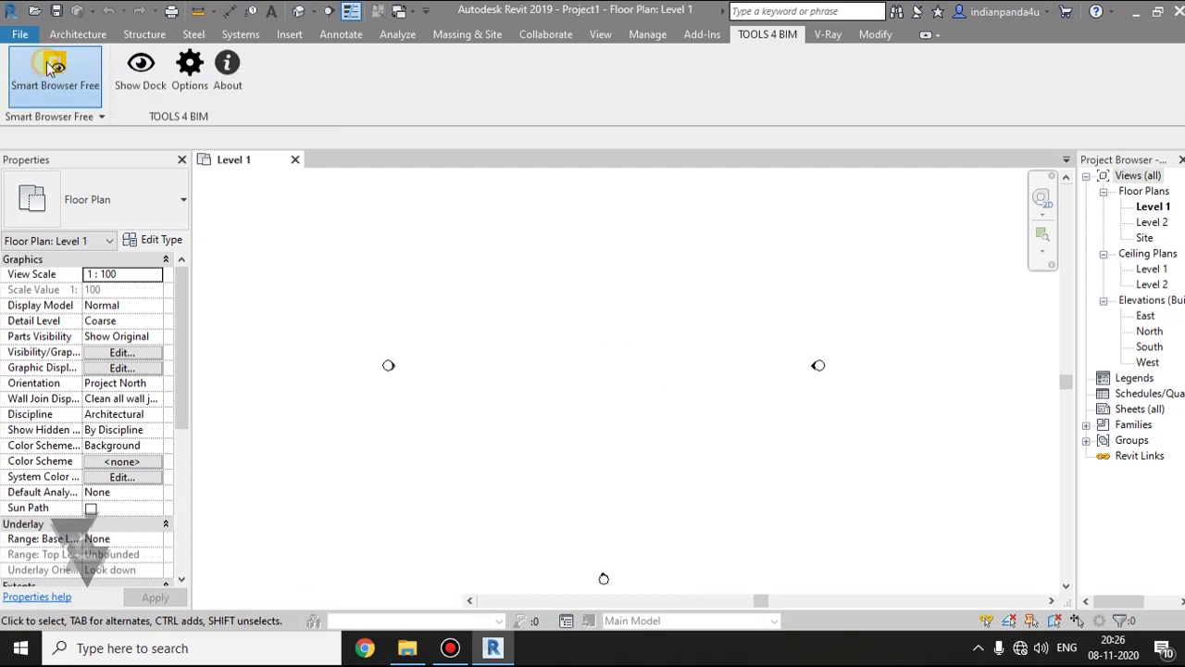
left_click_drag(604, 65, 555, 67)
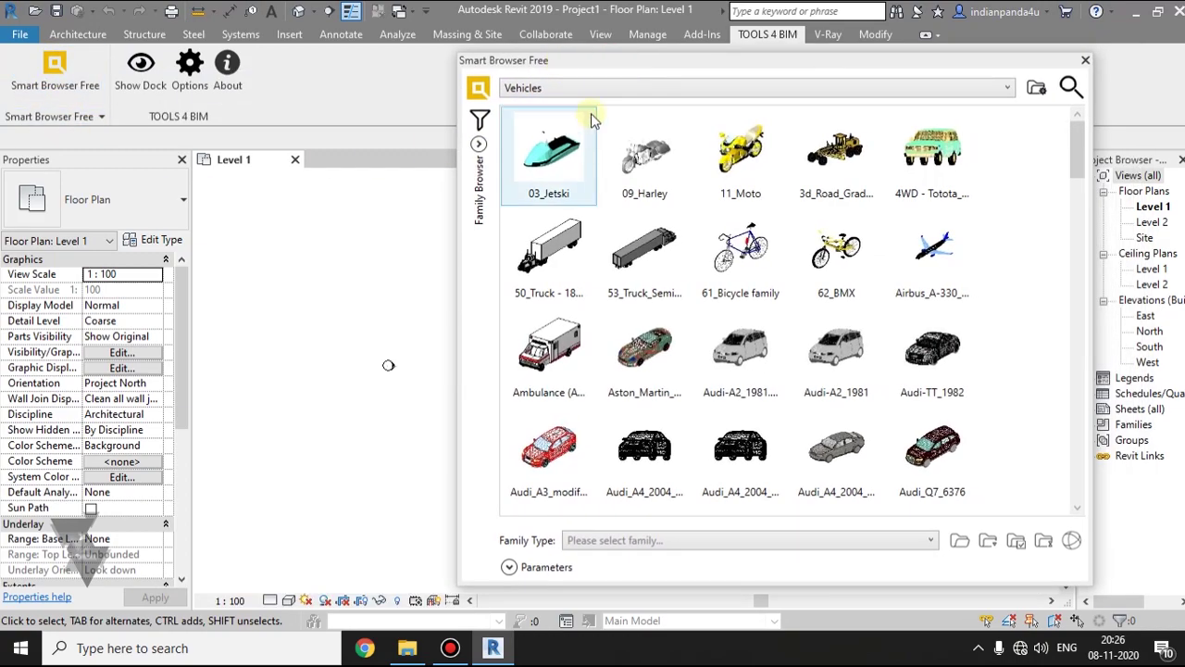
left_click(648, 87)
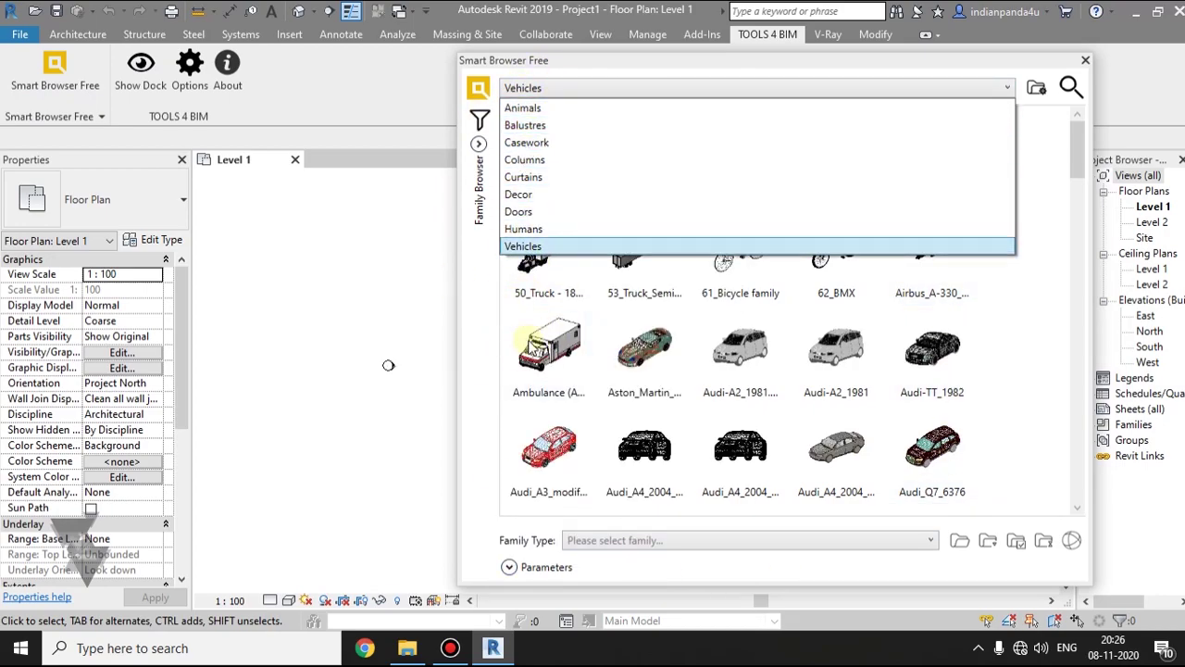
left_click(501, 382)
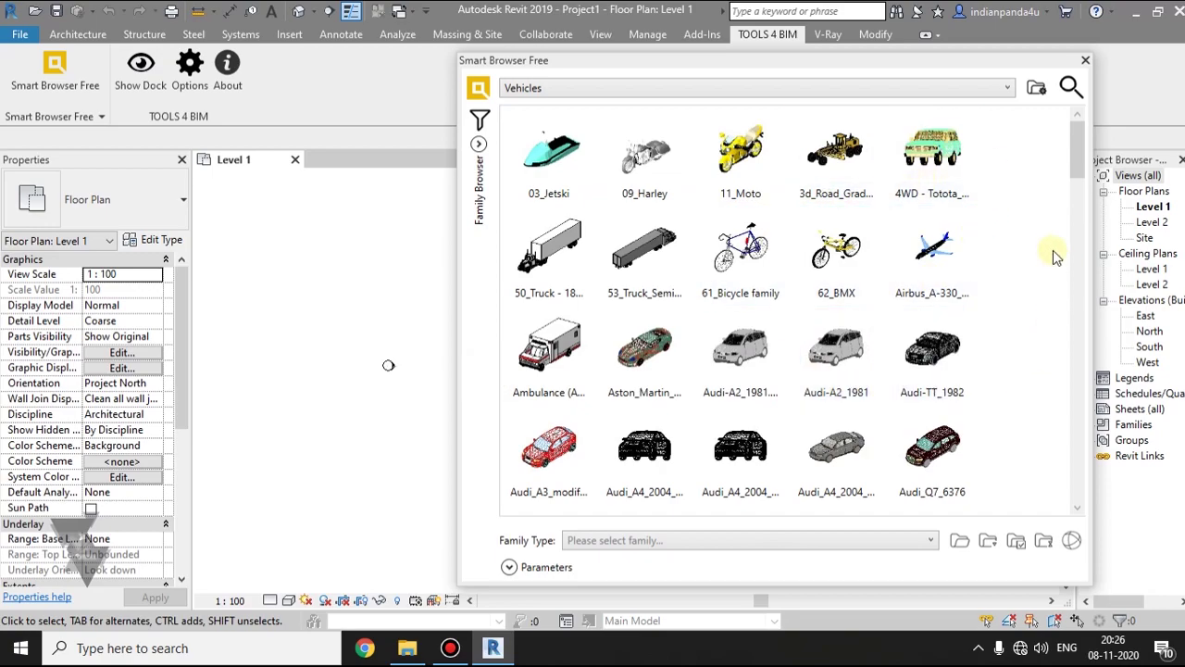
left_click_drag(889, 70, 827, 230)
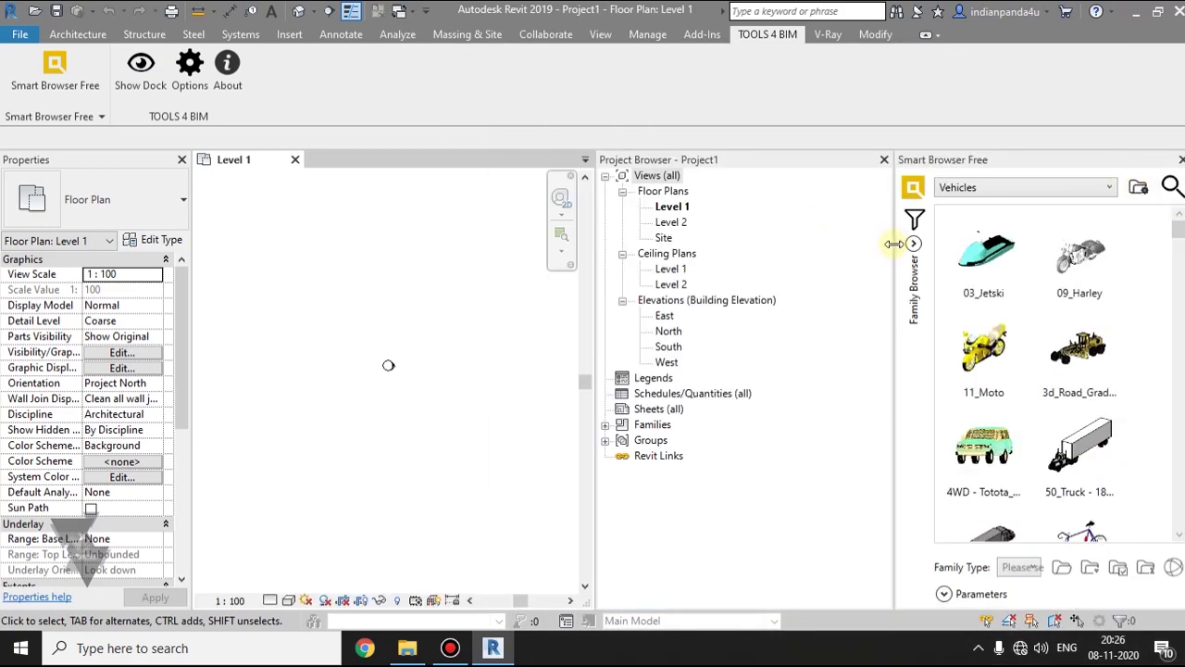
left_click_drag(894, 244, 998, 244)
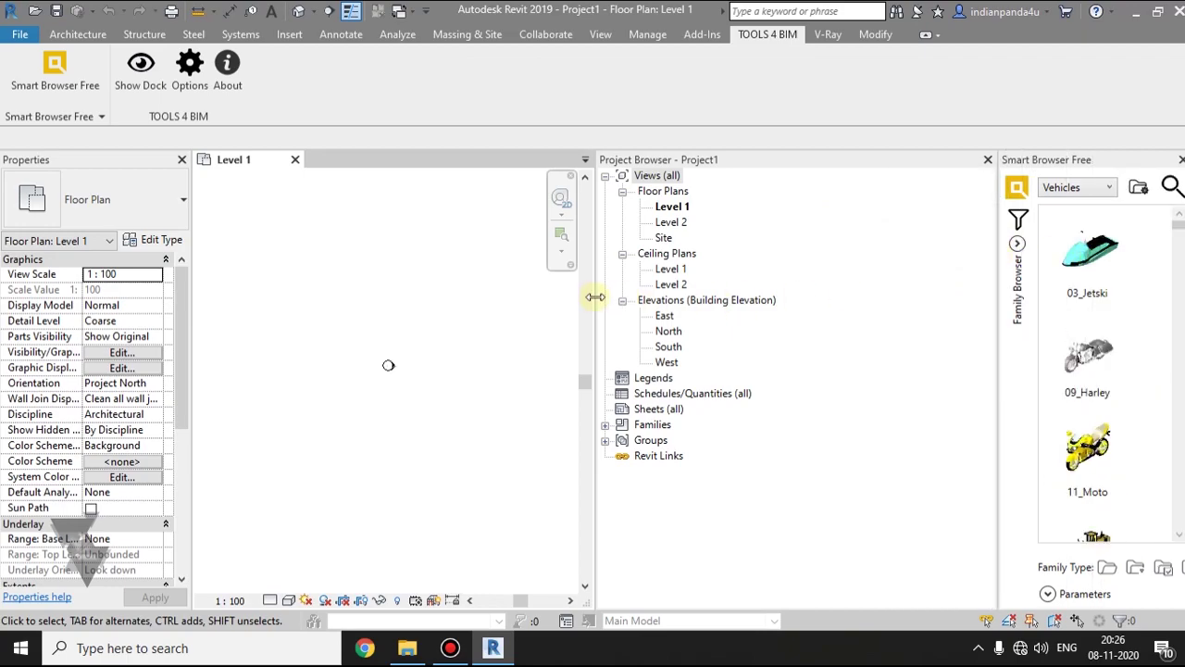
left_click_drag(595, 296, 894, 305)
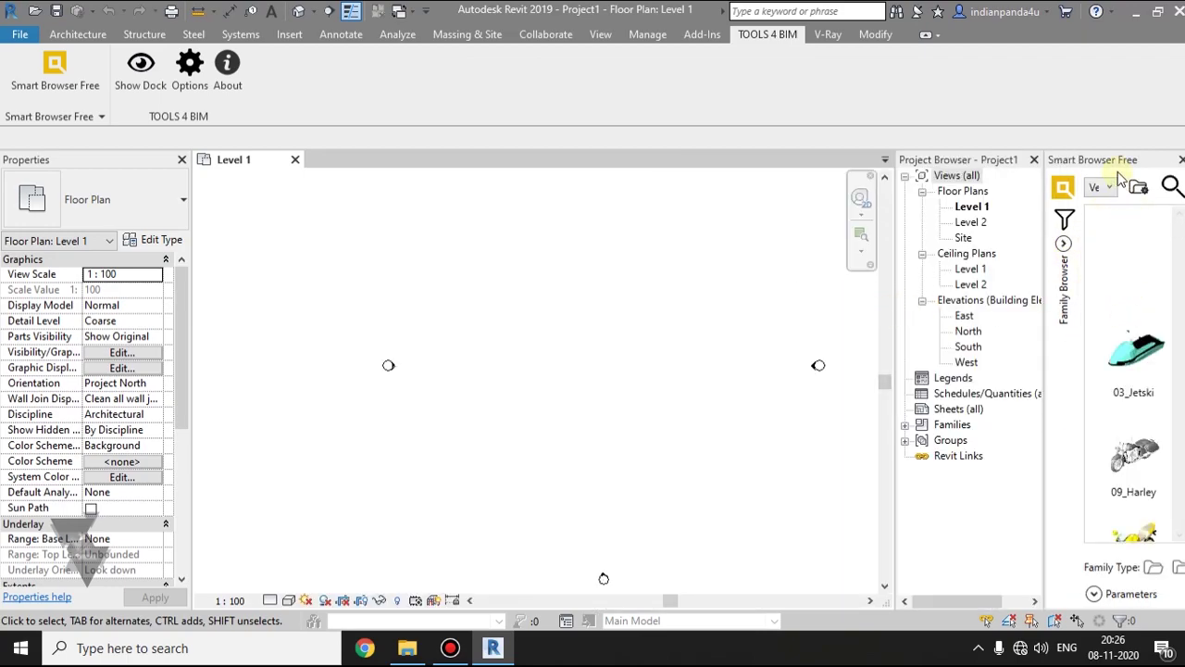
left_click_drag(1120, 179, 590, 191)
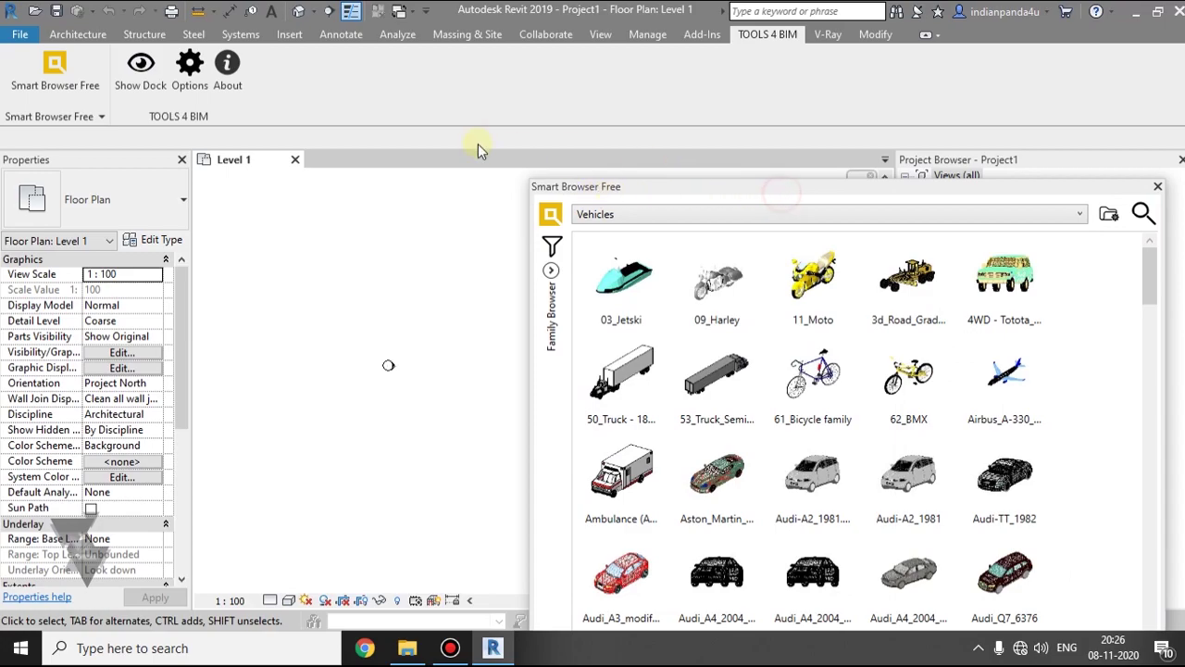
left_click_drag(822, 192, 547, 124)
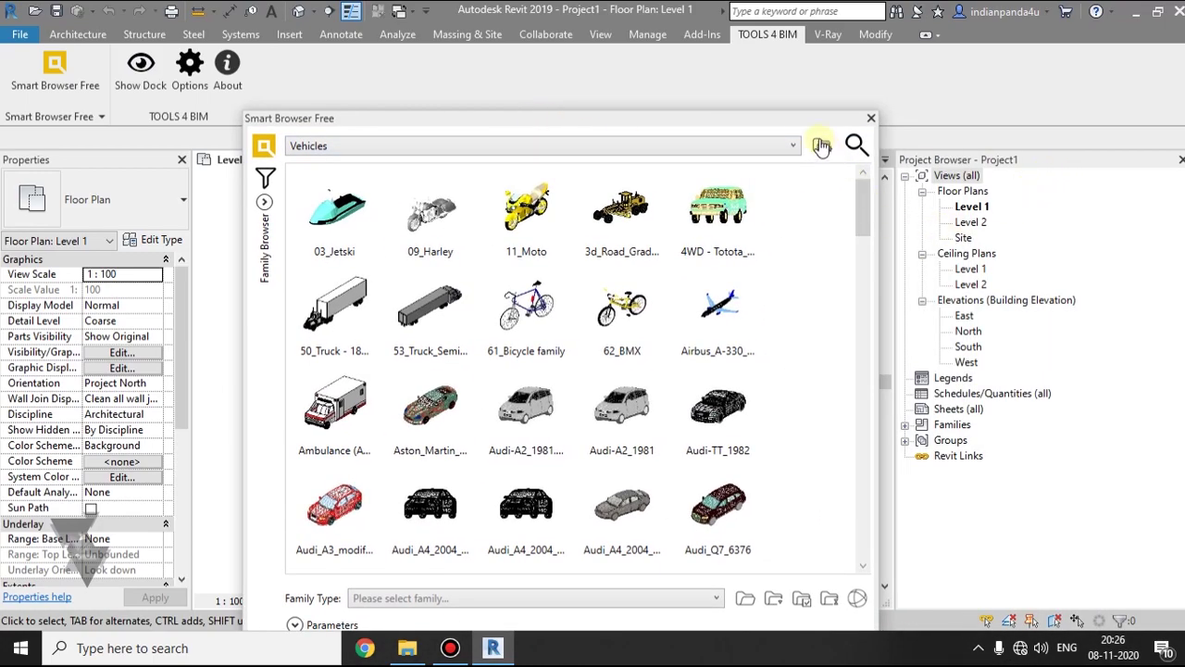
left_click_drag(809, 127, 721, 130)
left_click(896, 297)
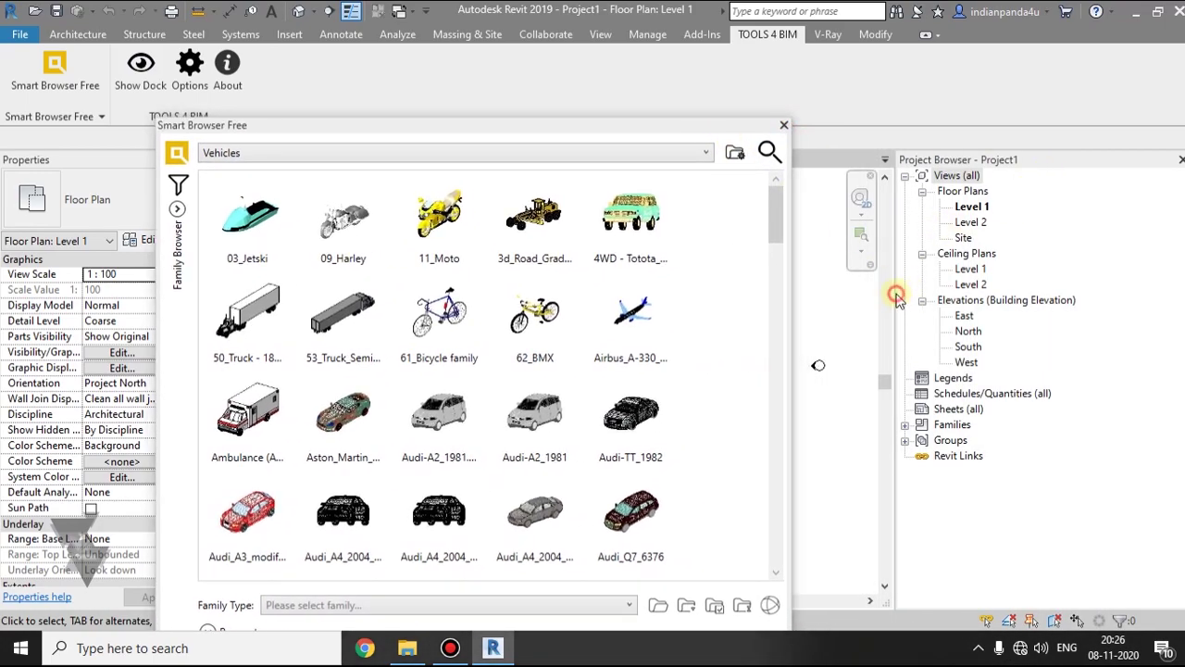
left_click_drag(895, 295, 1077, 306)
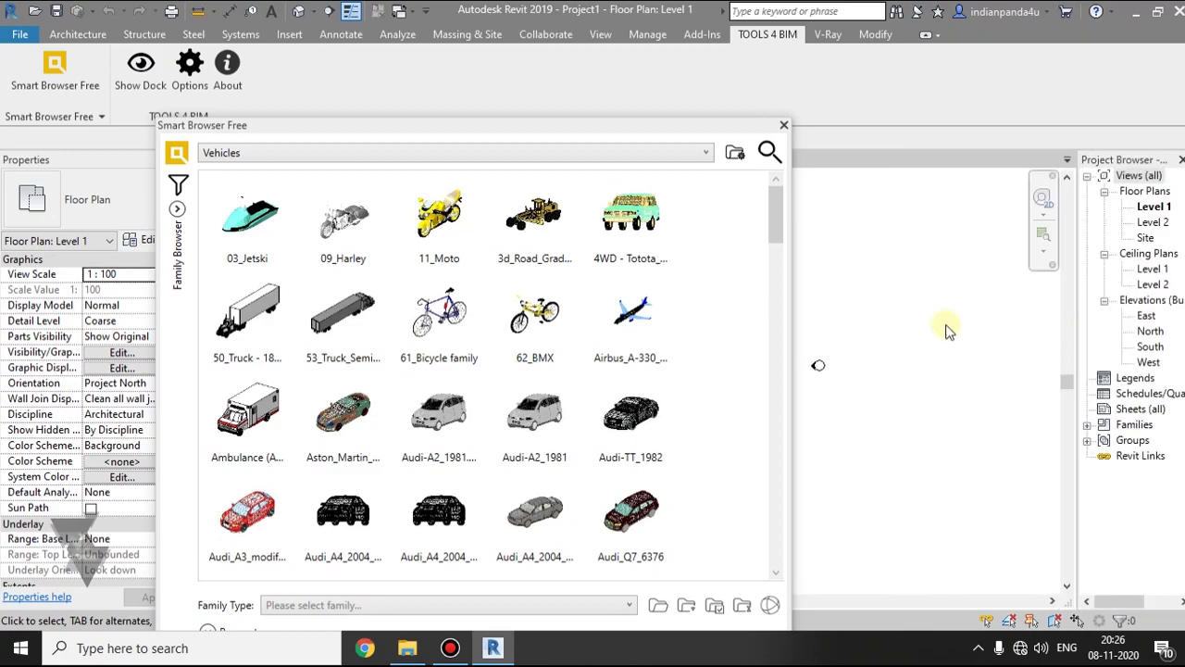
left_click_drag(607, 127, 848, 74)
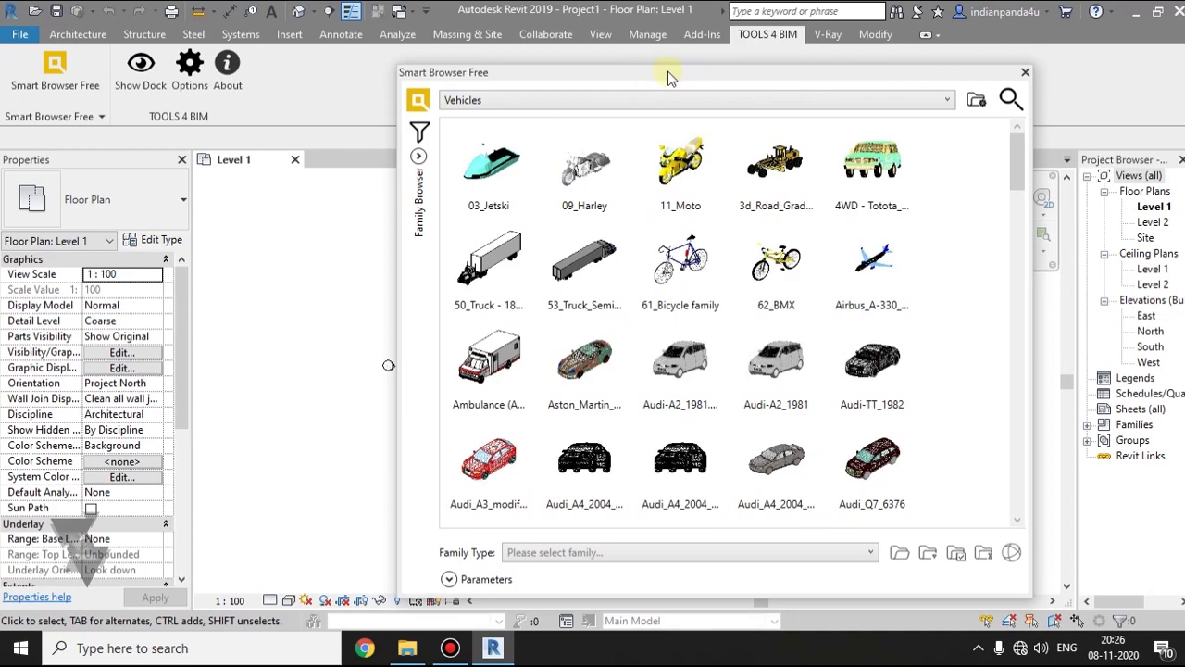
left_click_drag(670, 77, 776, 75)
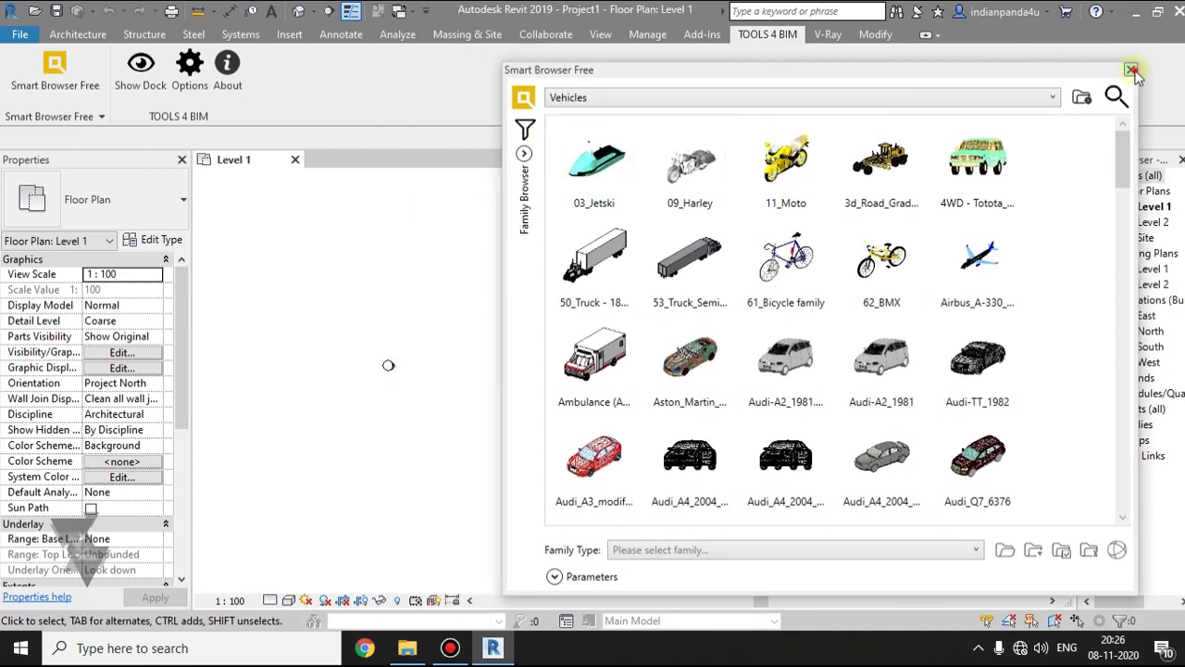
left_click(1132, 70)
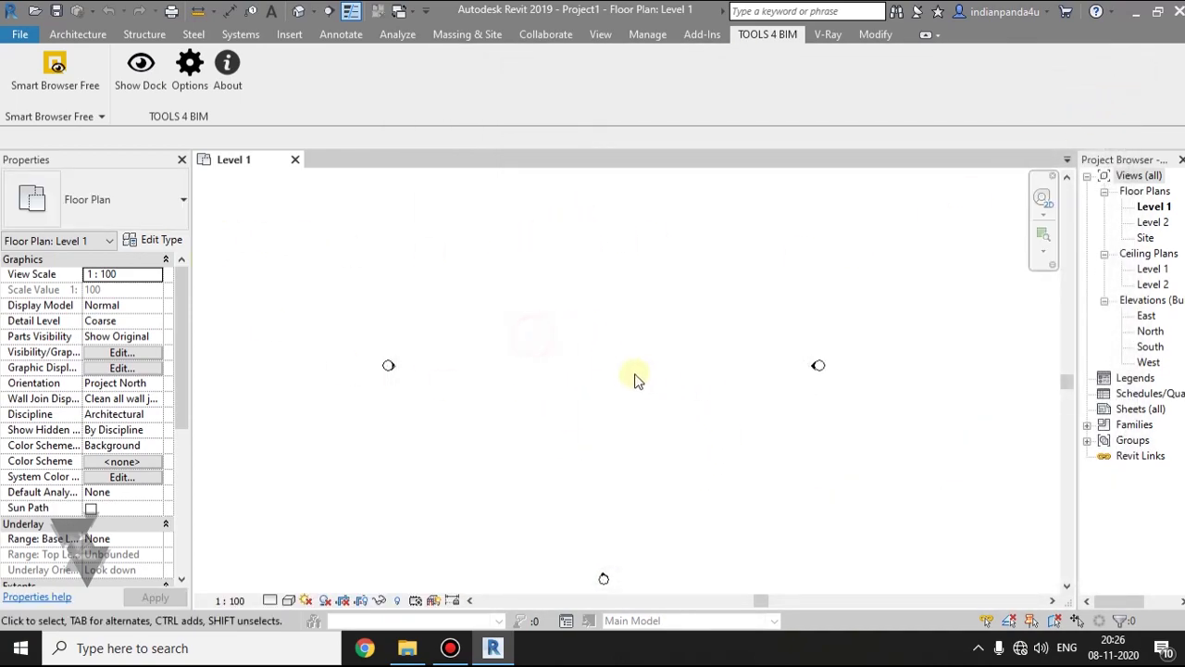
Check the Architecture tab's Component options and the Insert tab, ending back on Architecture
middle_click_drag(611, 428, 582, 463)
left_click(78, 35)
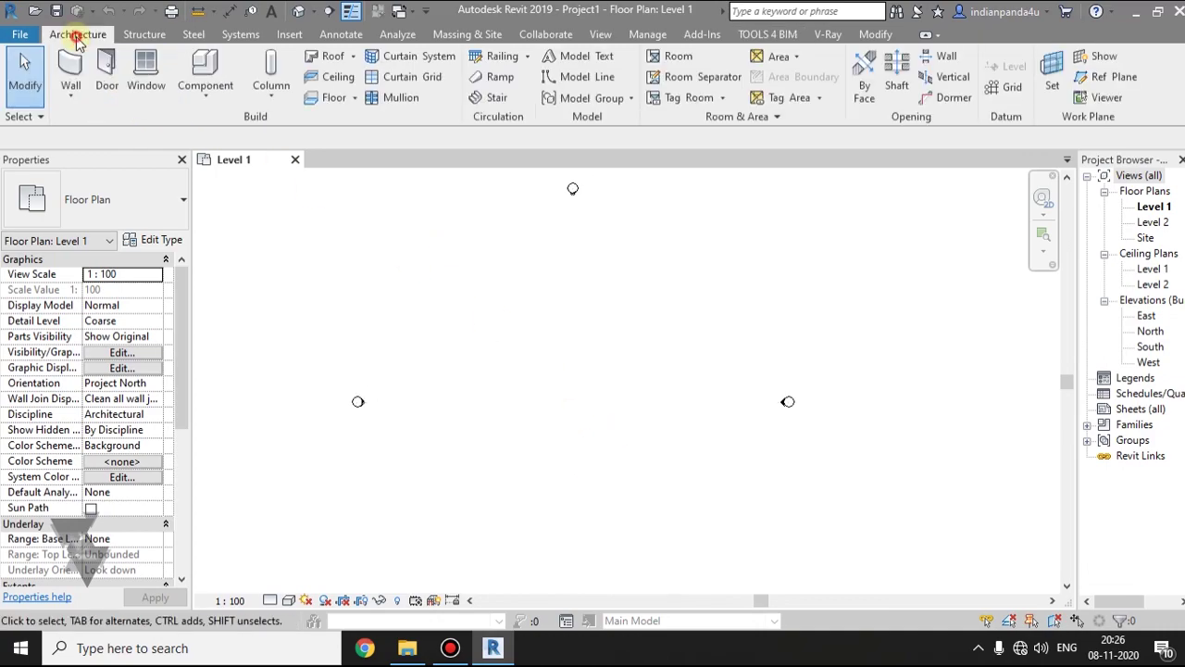
left_click(211, 100)
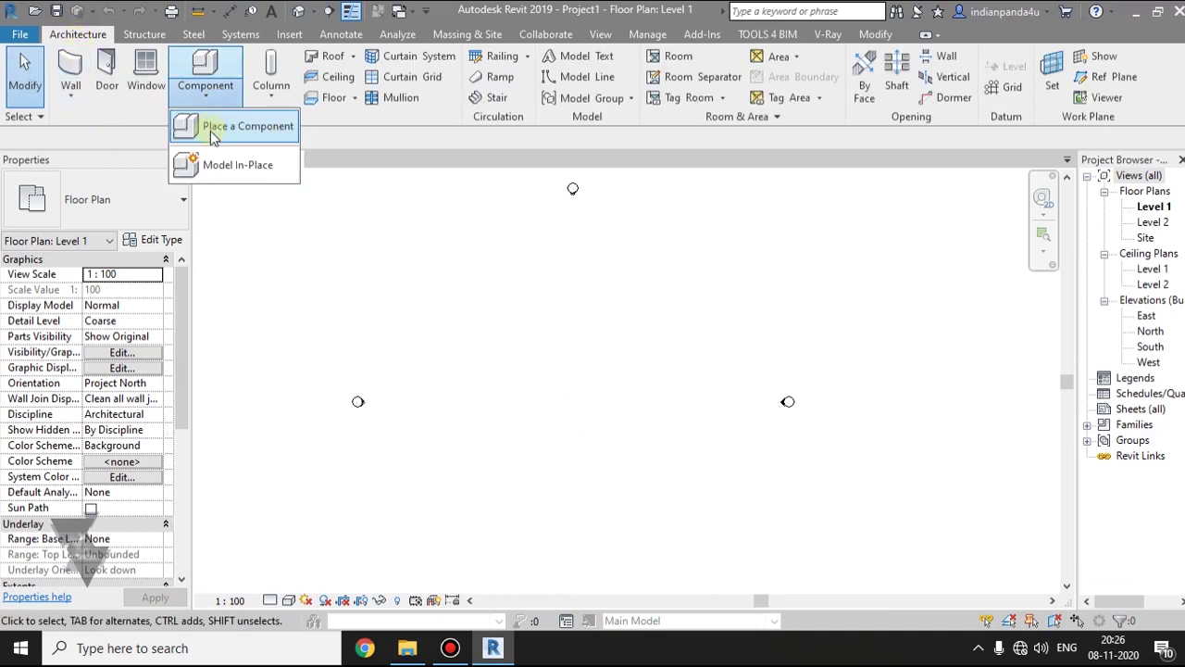
left_click(439, 278)
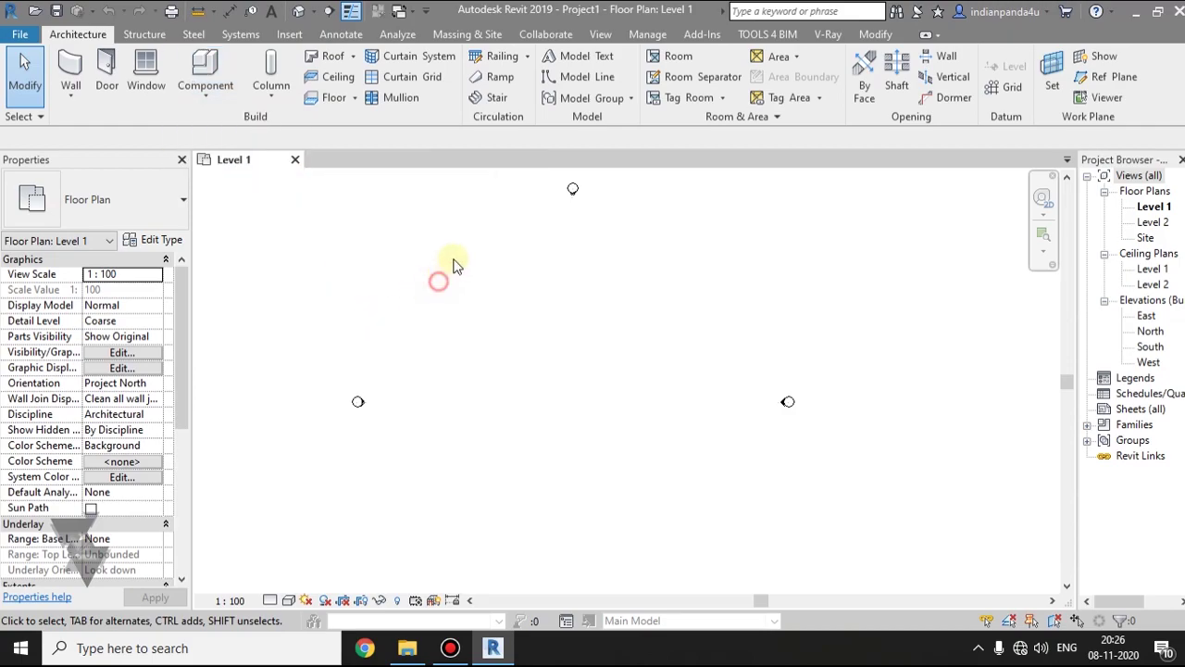
left_click(290, 37)
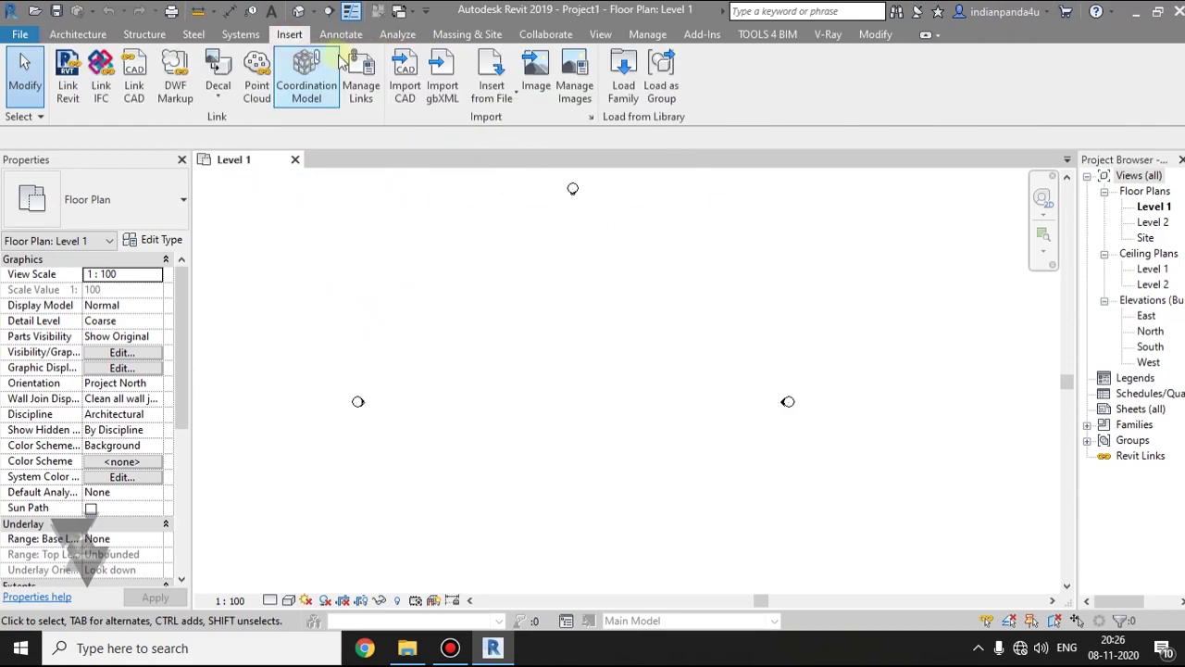
left_click(92, 35)
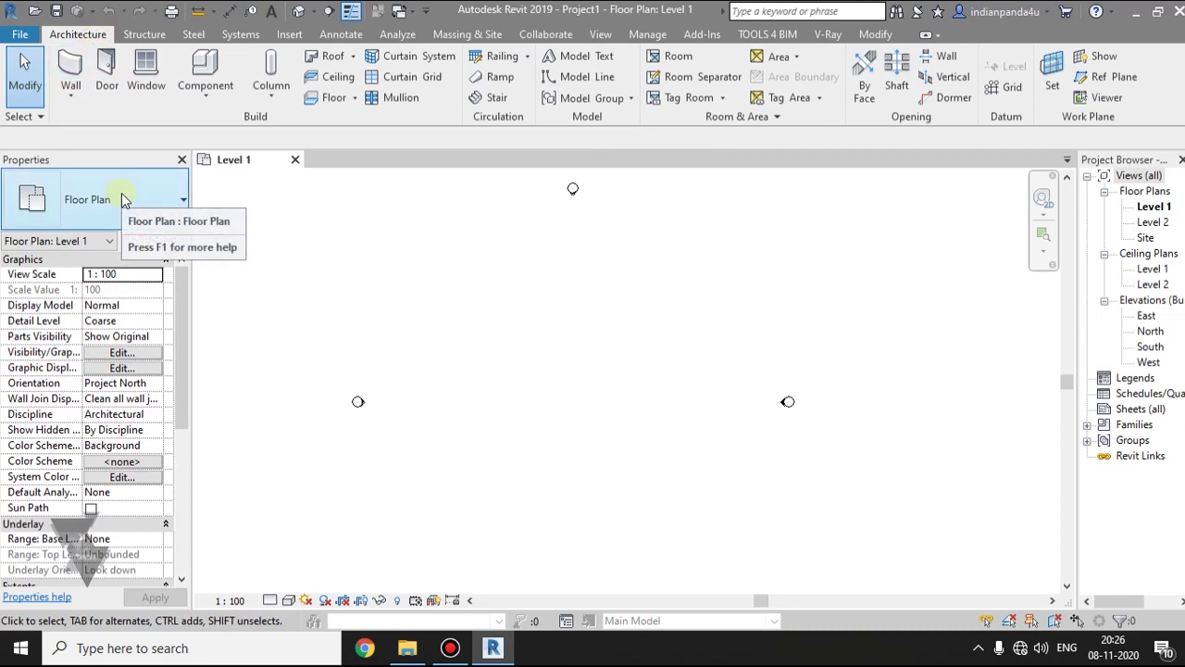
Place two 62_BMX bicycles from Smart Browser Free's Vehicles library on Level 1, then deselect them
left_click(743, 39)
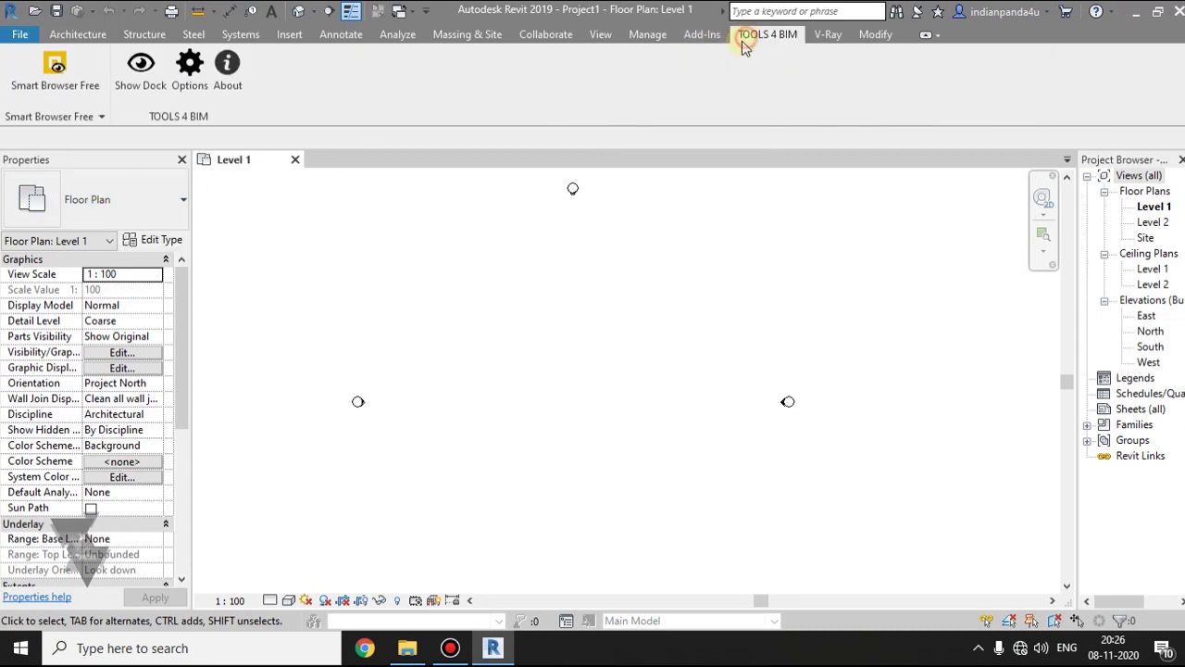
left_click(59, 81)
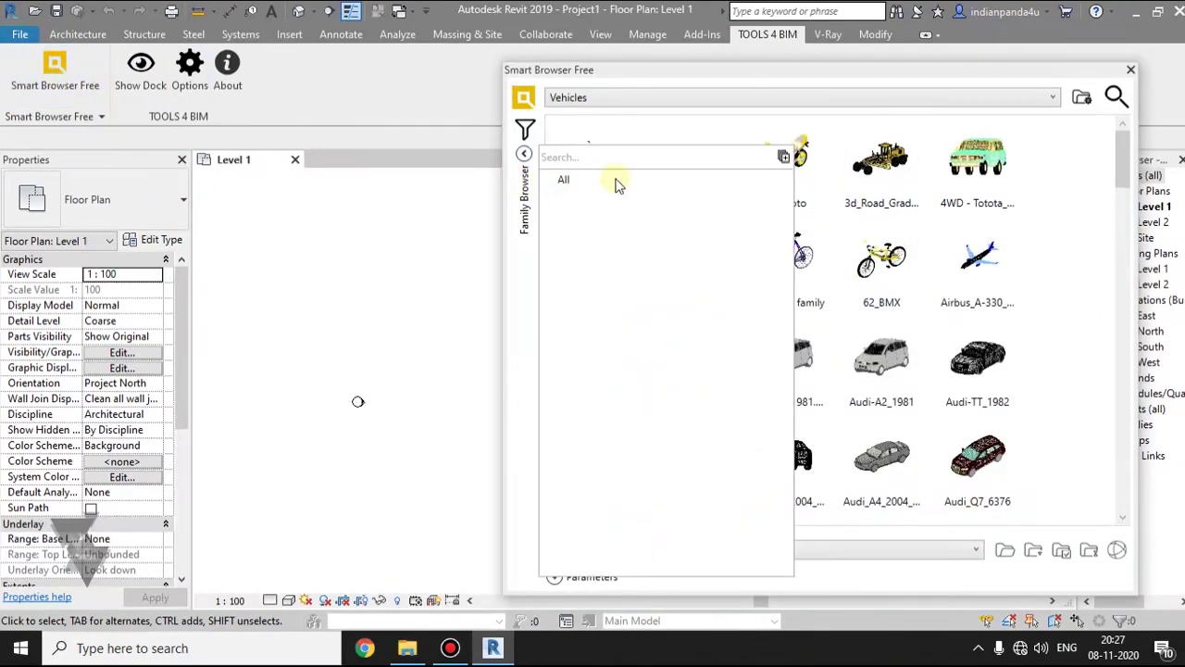
left_click(882, 291)
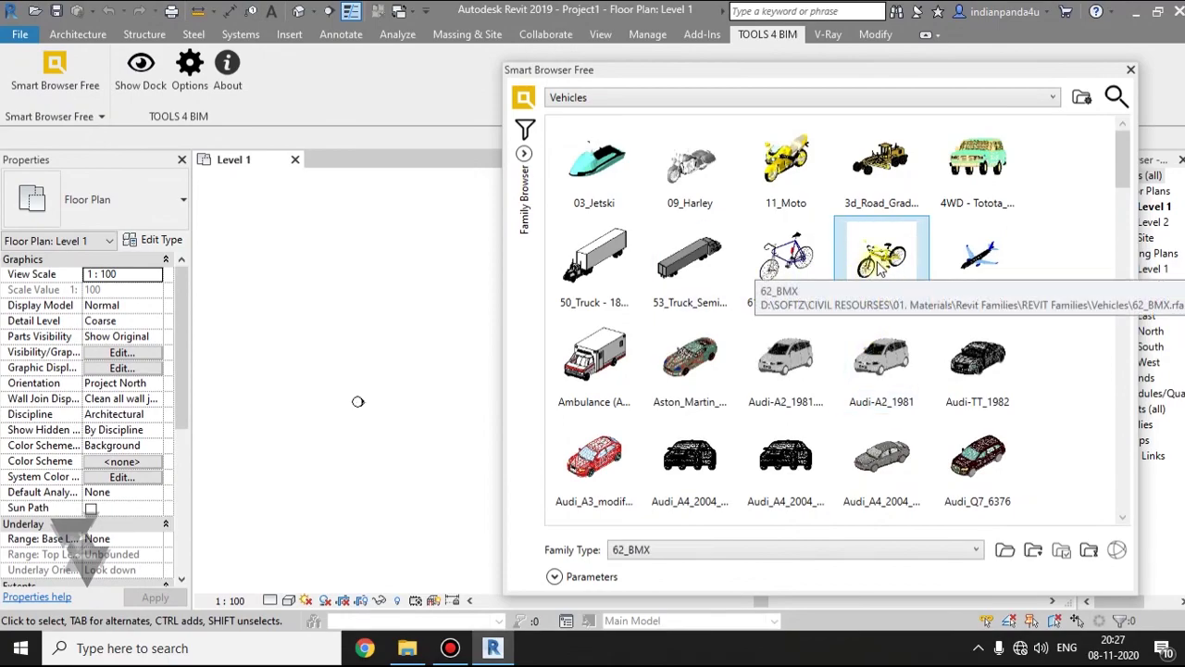
left_click_drag(881, 266, 716, 329)
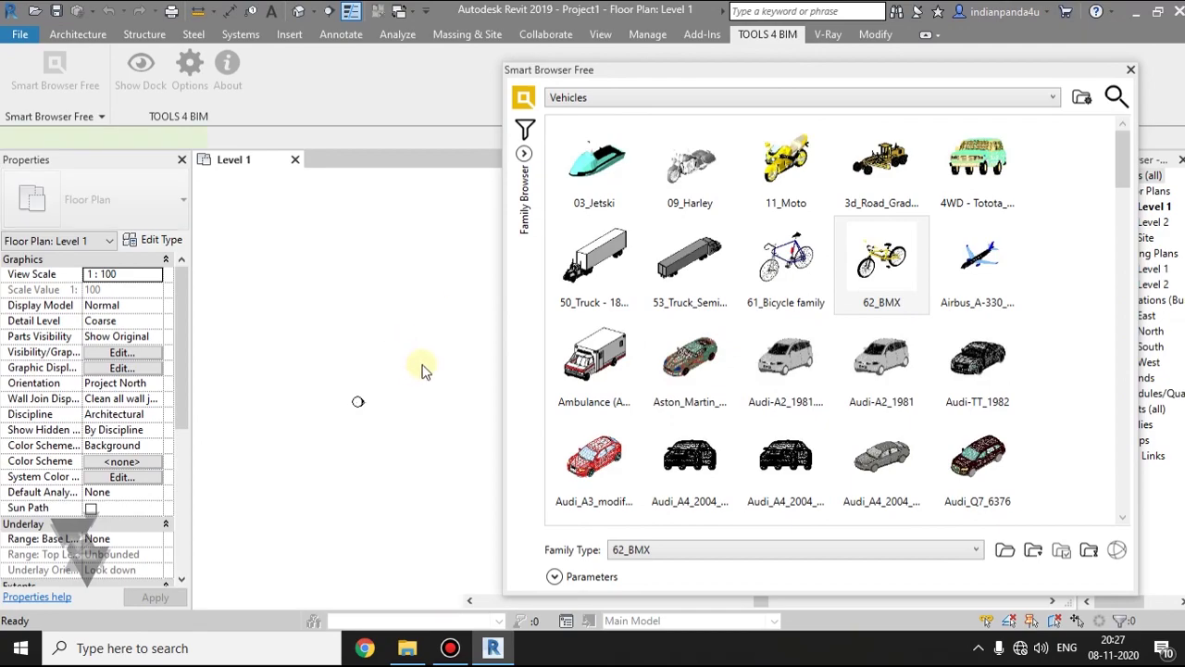
left_click(423, 422)
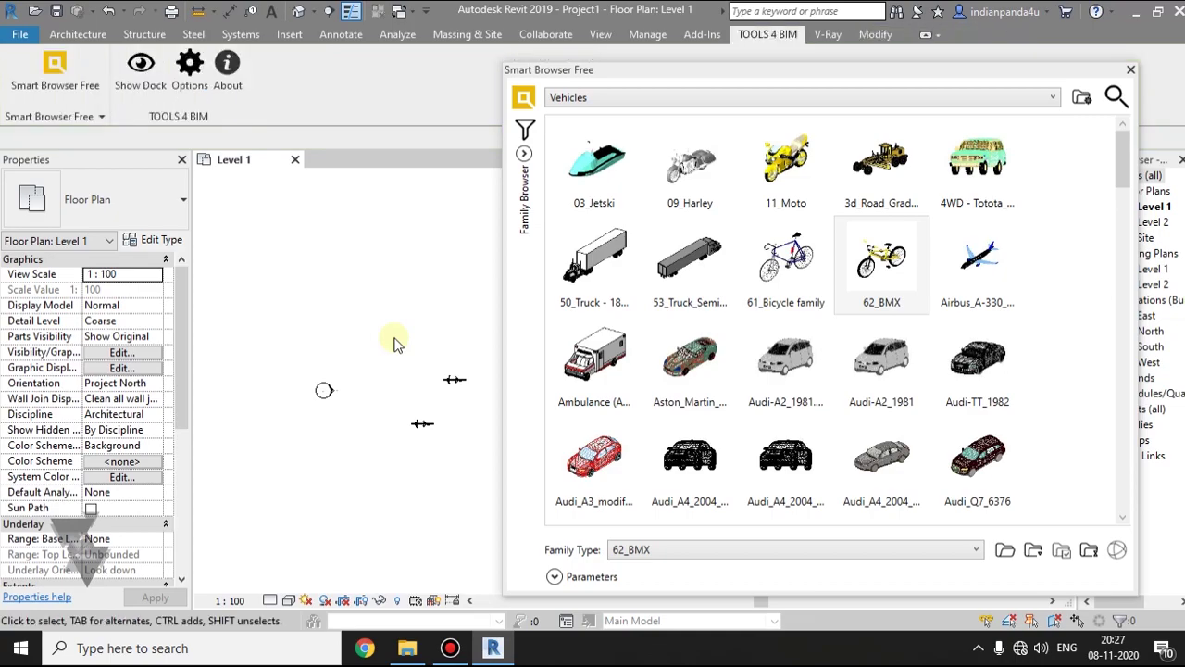
left_click_drag(474, 348, 381, 500)
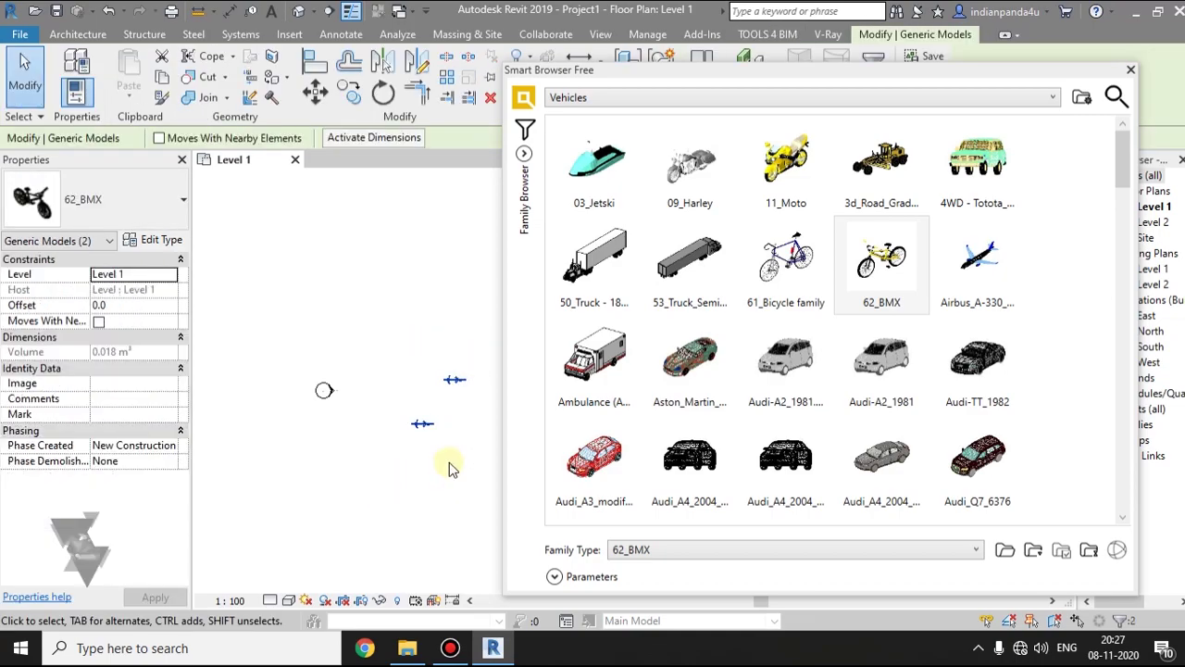
key("Escape")
Switch Smart Browser's library category from Vehicles to Humans, briefly passing through Animals
left_click(609, 97)
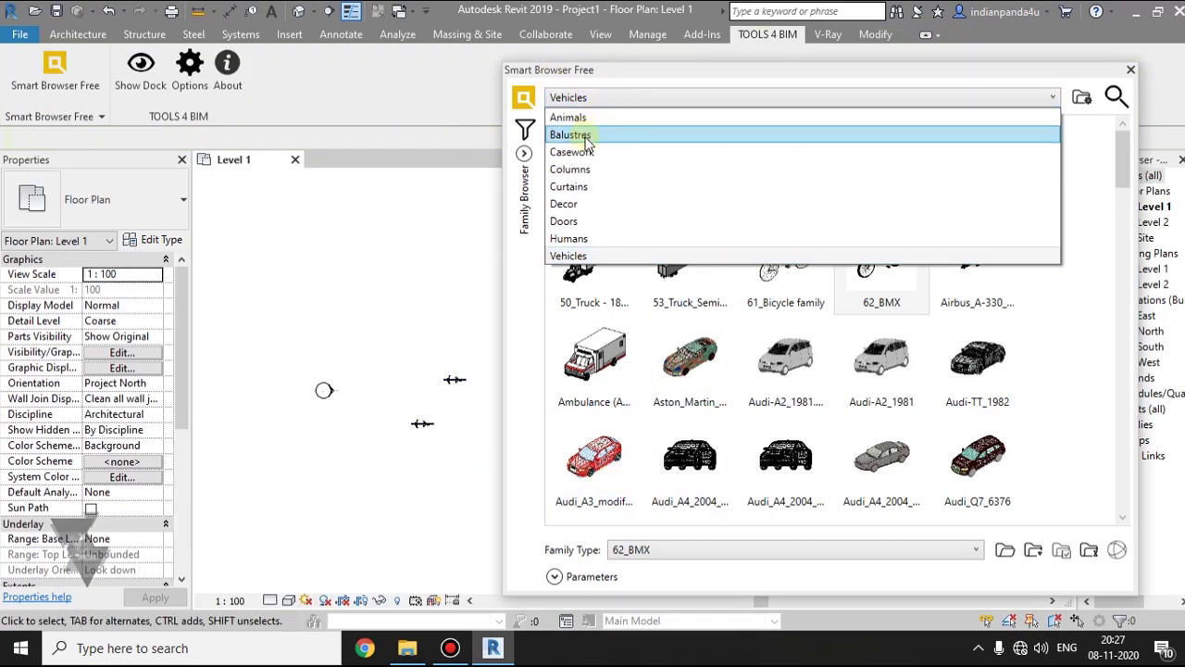
left_click(581, 118)
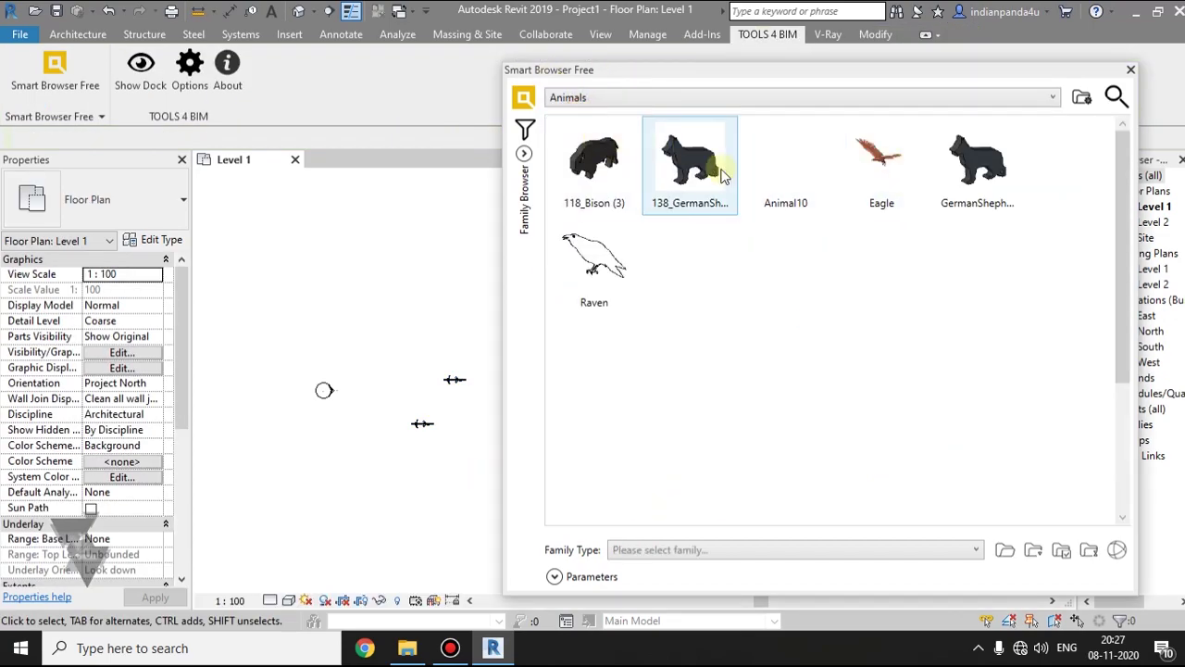
left_click(655, 100)
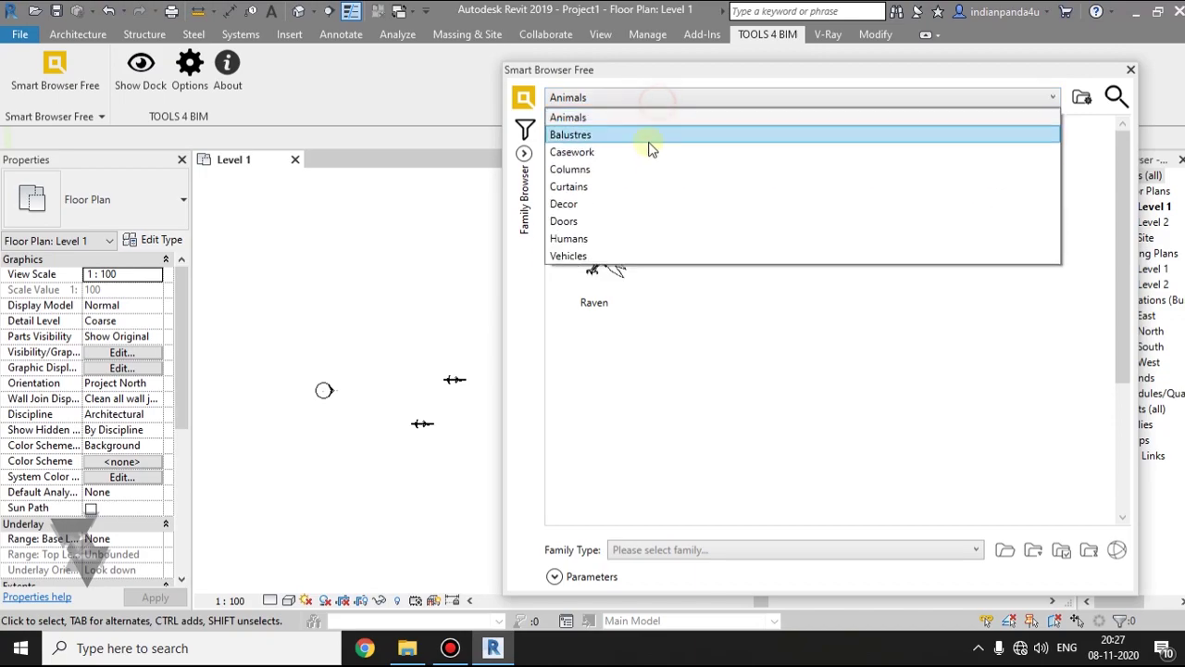
left_click(592, 235)
scroll(854, 283, "down", 5)
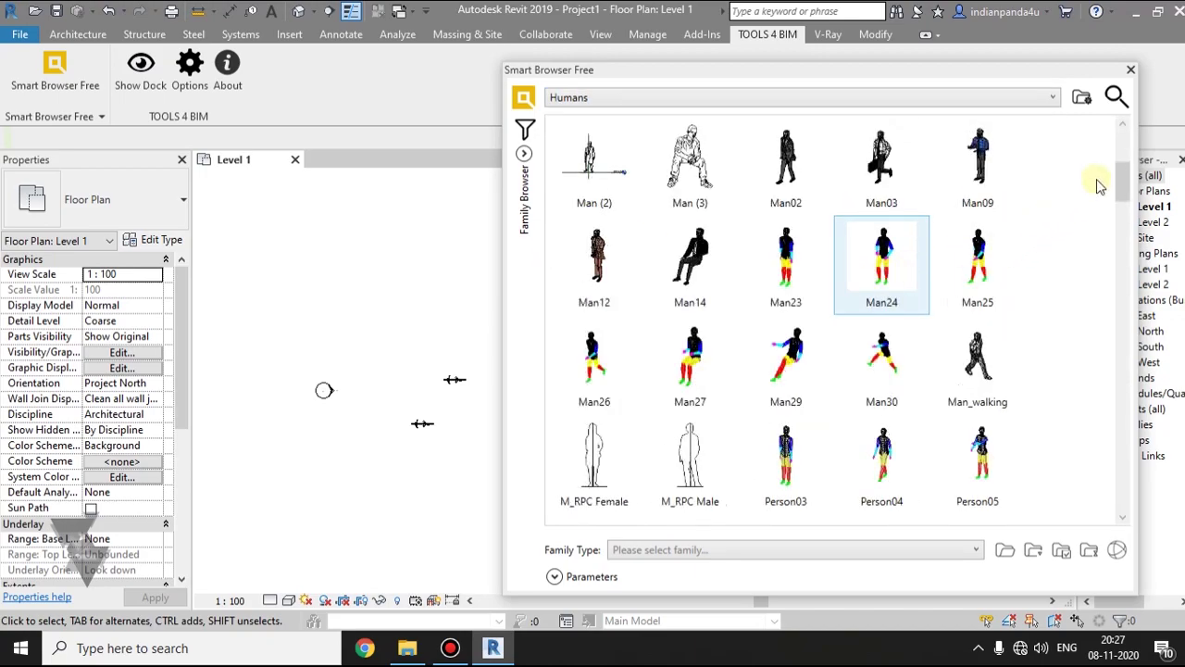
left_click_drag(1121, 179, 1116, 347)
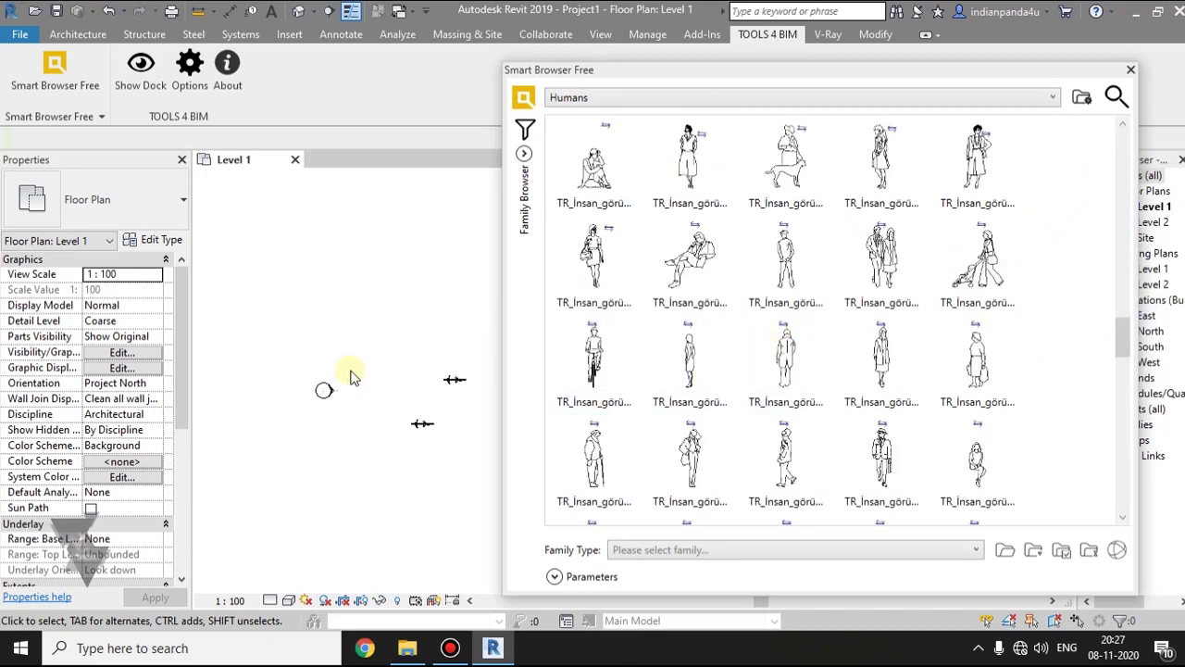
Window-select the two 62_BMX bicycles on Level 1 and delete them
left_click(484, 327)
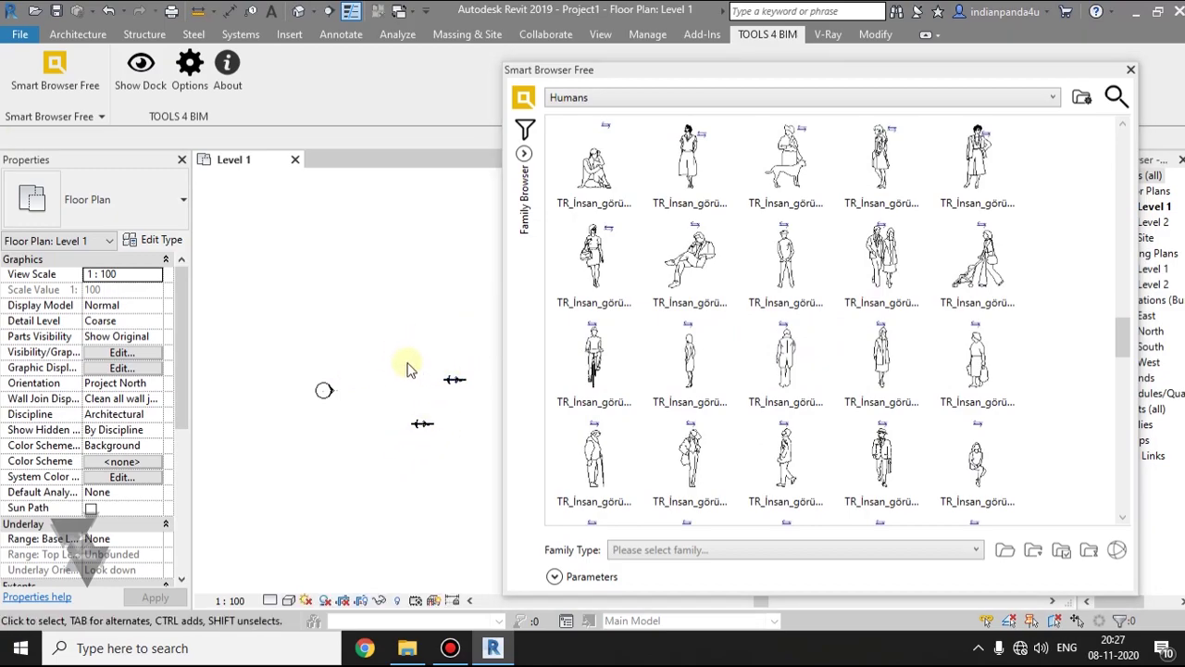
left_click_drag(391, 335, 470, 480)
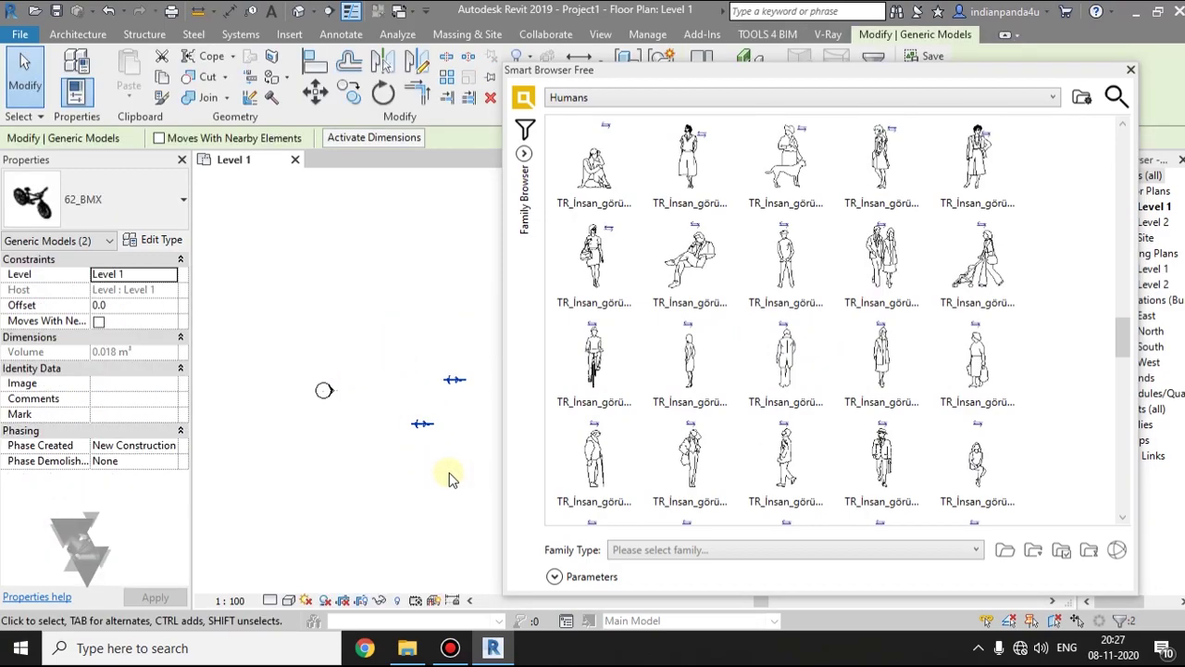
key("Delete")
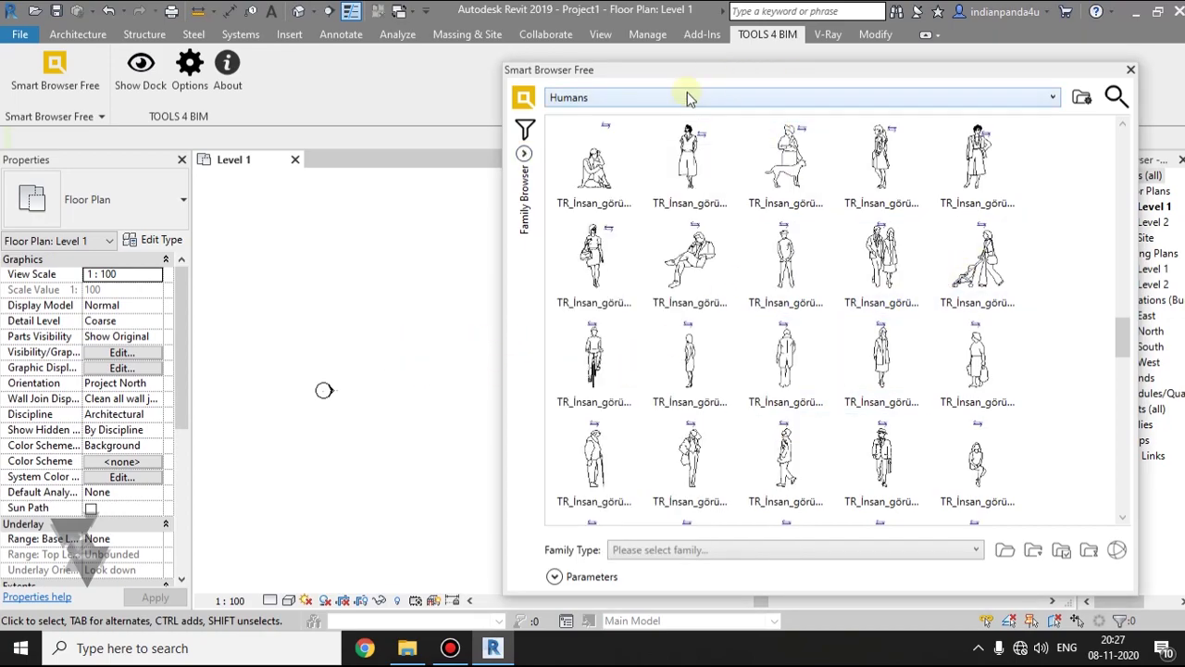
Move Smart Browser Free up, expand Parameters, and show TR_İnsan_görünüş_23's parameter table
left_click_drag(641, 74, 655, 52)
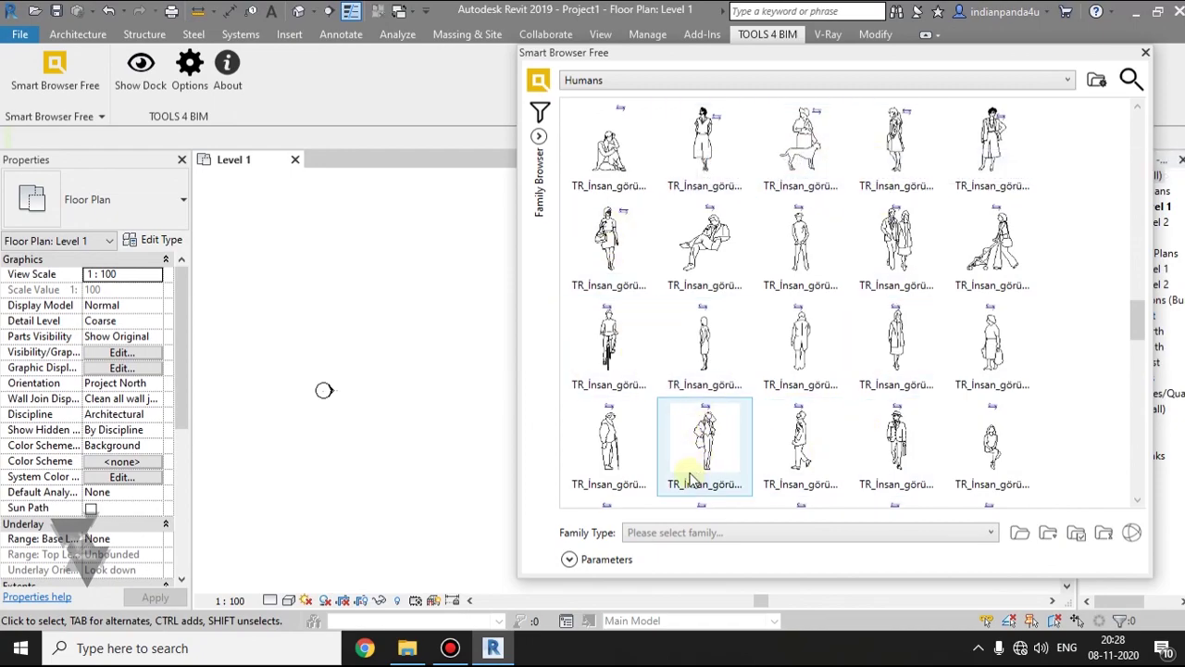
left_click(570, 560)
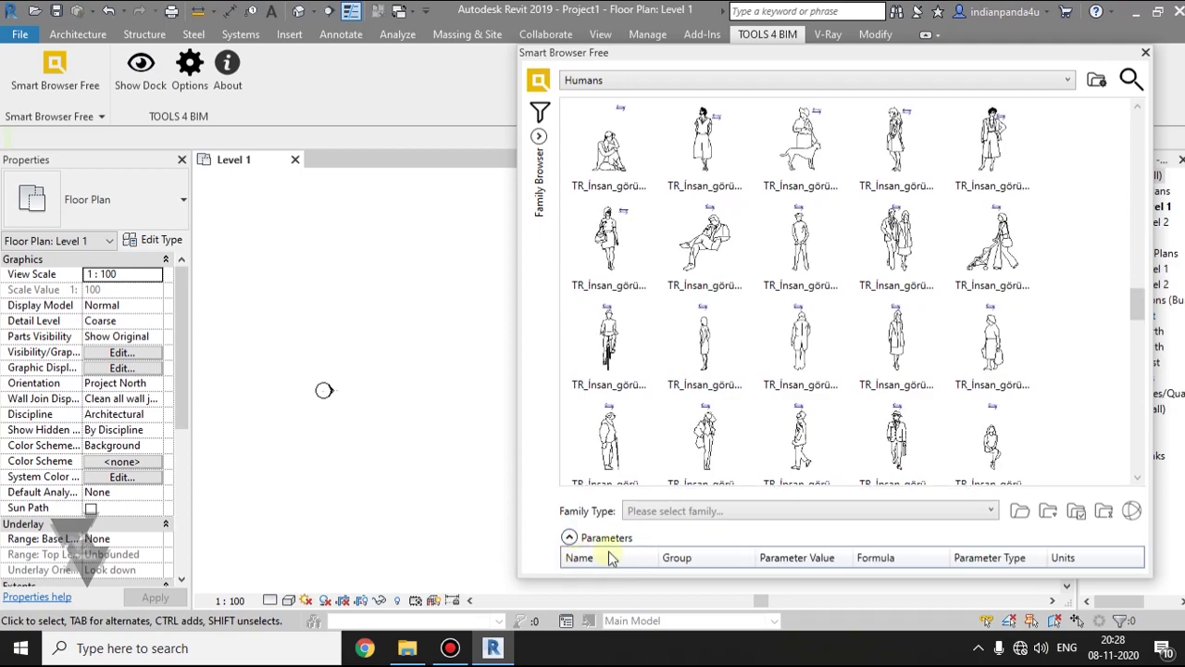
left_click(727, 239)
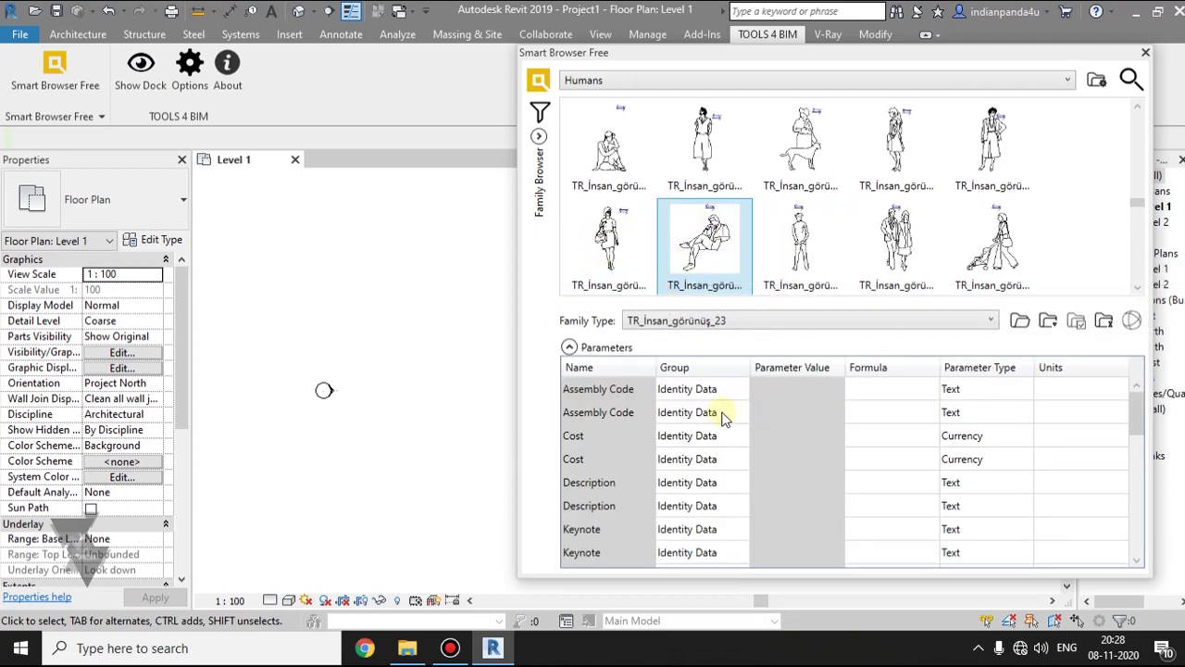
scroll(592, 501, "down", 1)
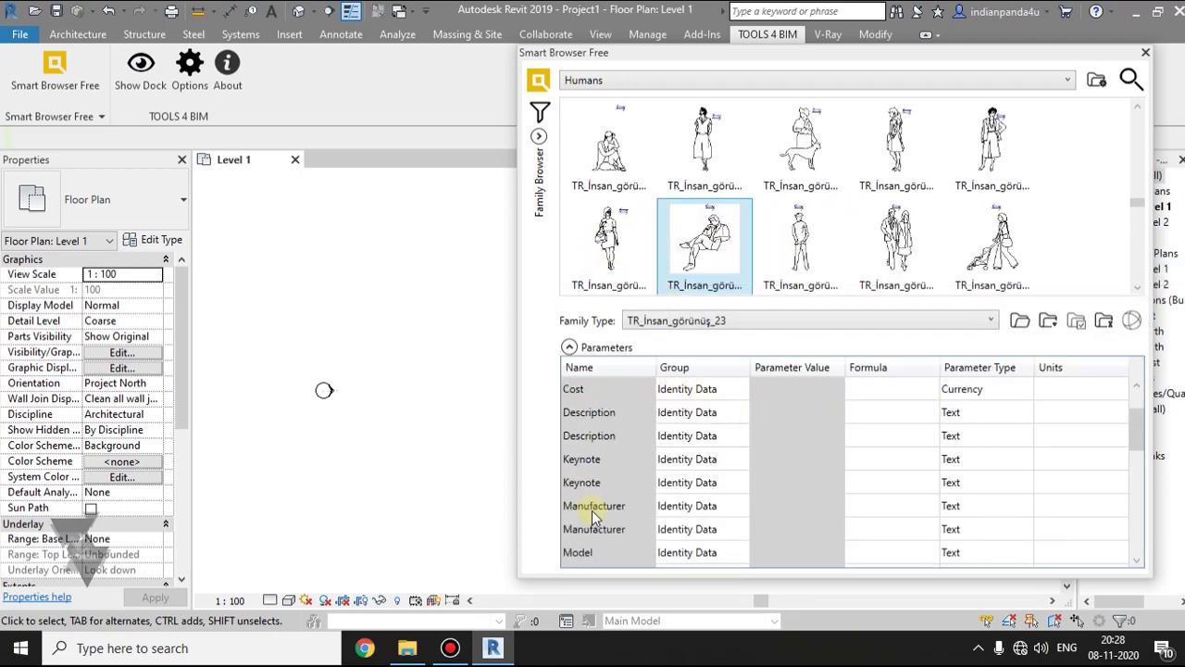
scroll(602, 503, "down", 2)
scroll(891, 433, "up", 3)
left_click(945, 482)
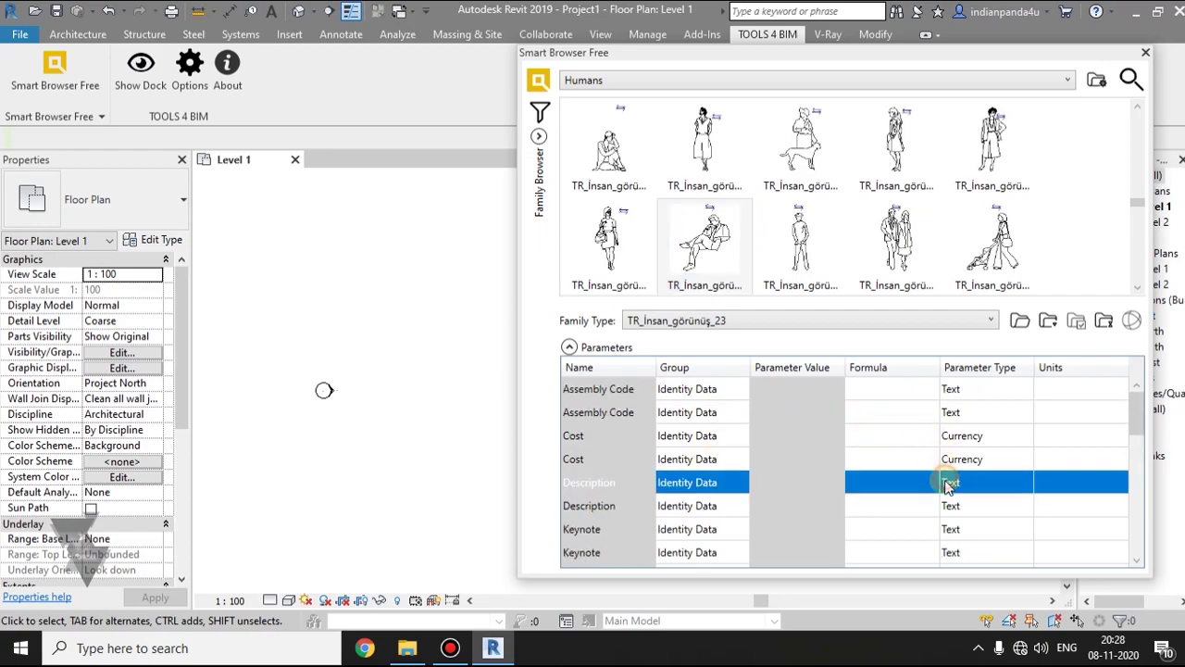
Scroll through the parameter table, then switch Smart Browser to the Doors library
scroll(755, 405, "down", 2)
scroll(756, 407, "down", 3)
scroll(757, 409, "down", 1)
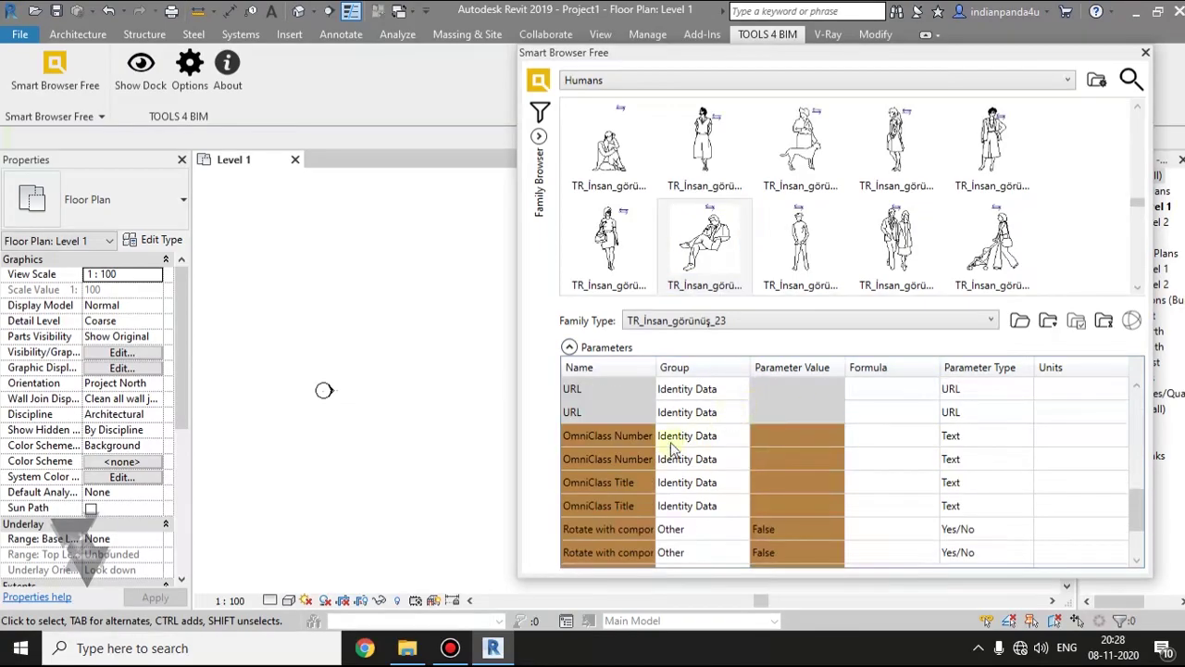
scroll(732, 412, "up", 5)
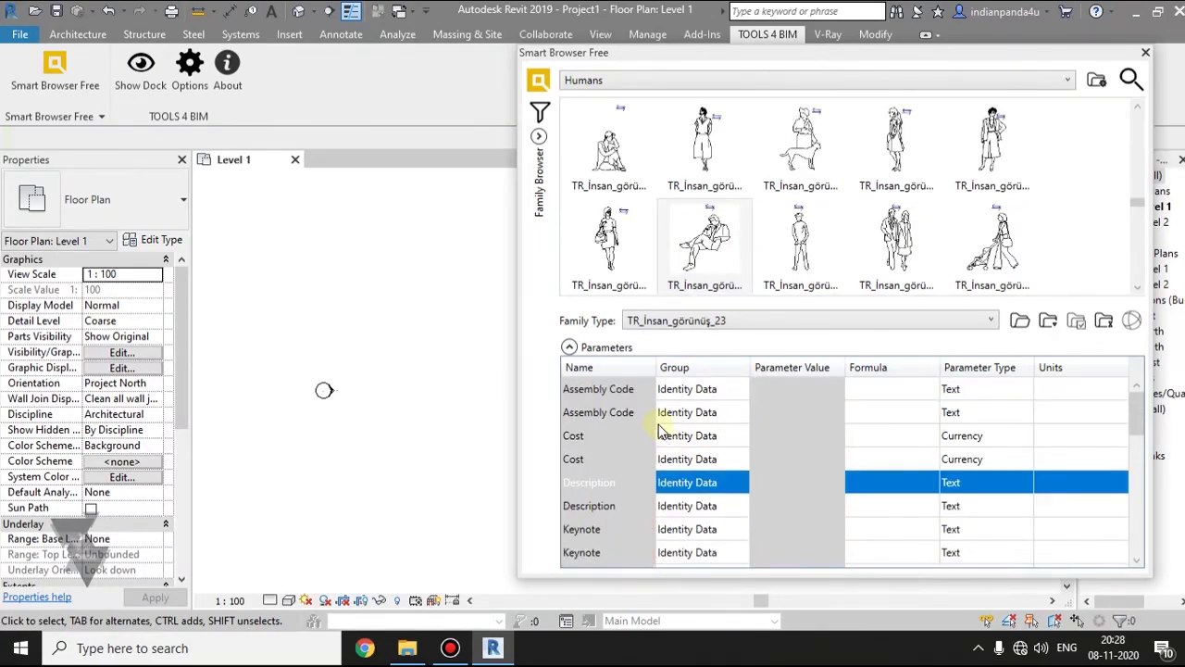
left_click(701, 80)
left_click(581, 204)
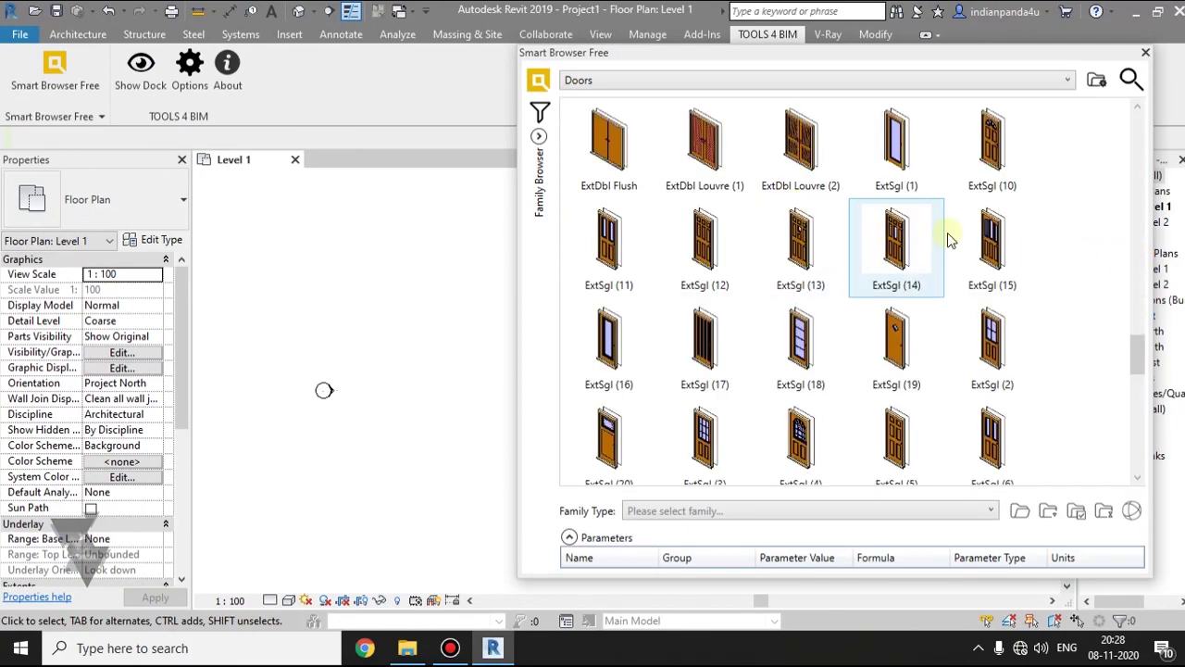
Scroll up and down through the Doors family thumbnail grid
scroll(926, 232, "down", 5)
scroll(862, 314, "down", 5)
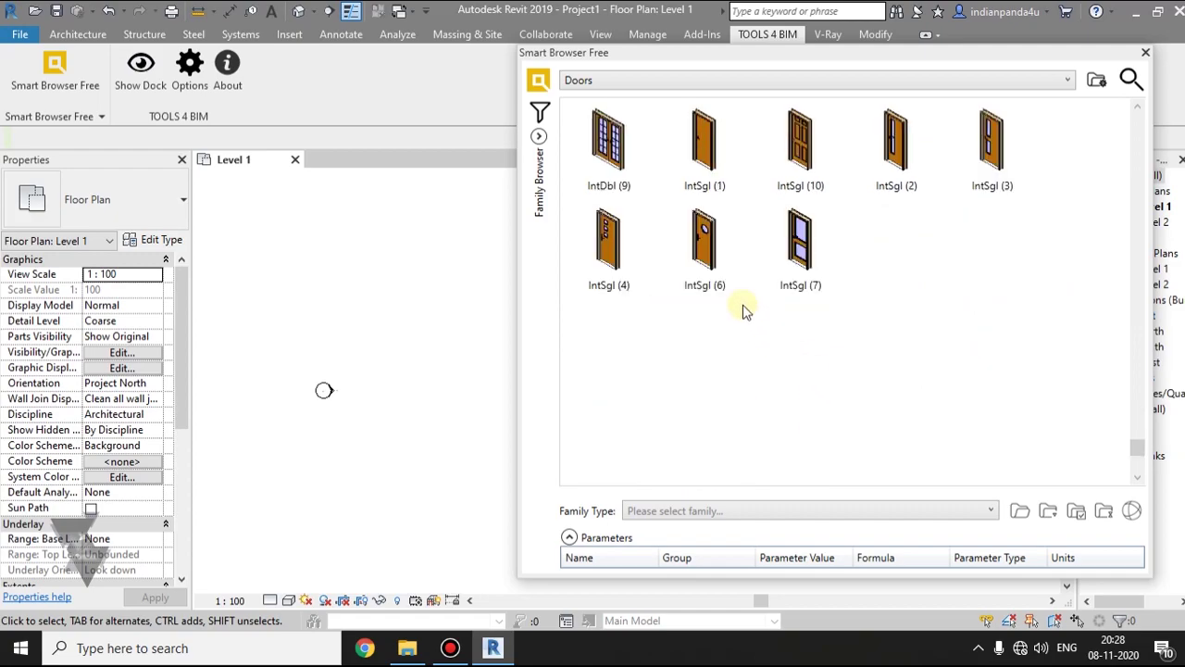
scroll(746, 310, "up", 5)
scroll(745, 310, "up", 5)
scroll(925, 297, "up", 3)
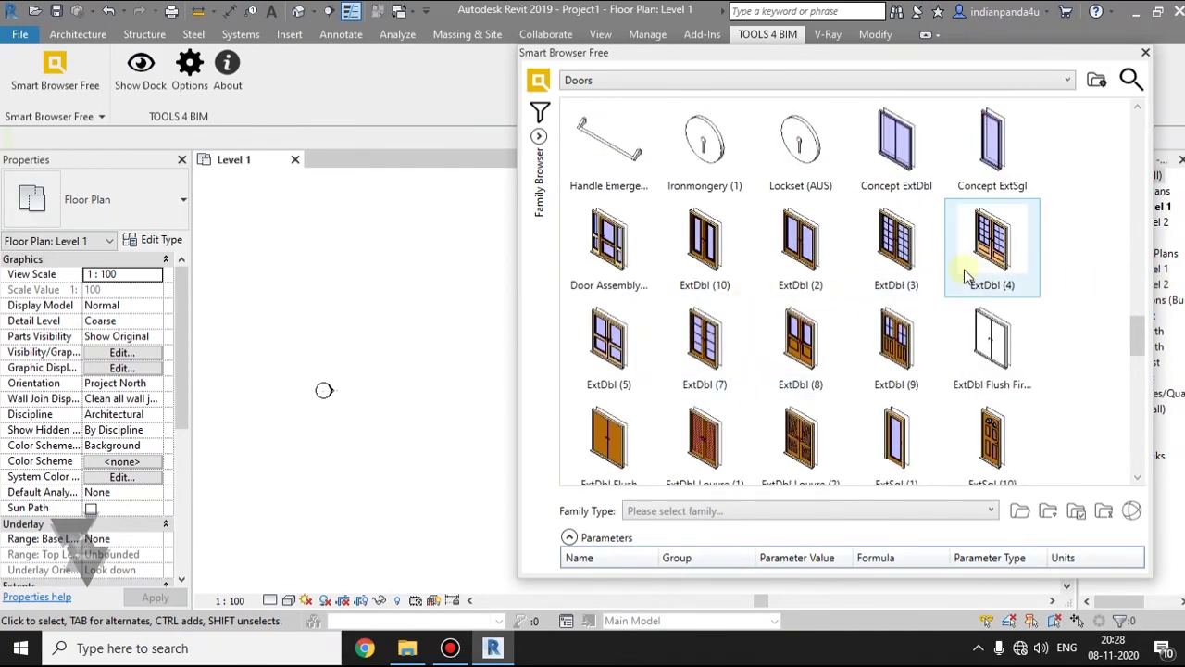
scroll(1074, 336, "down", 5)
scroll(814, 321, "down", 10)
scroll(844, 359, "up", 5)
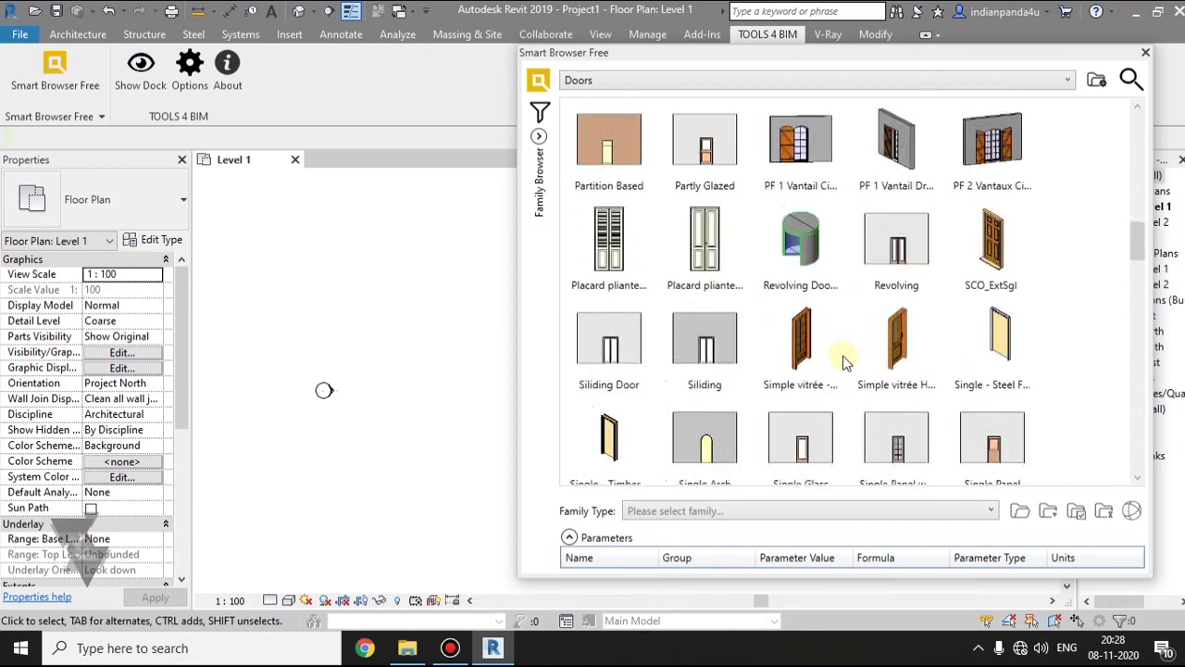
scroll(844, 359, "up", 5)
Show the M_Double-Uneven 1118 x 2032mm door's parameters, including Height 2032.00 and Thickness 51.00
left_click(538, 136)
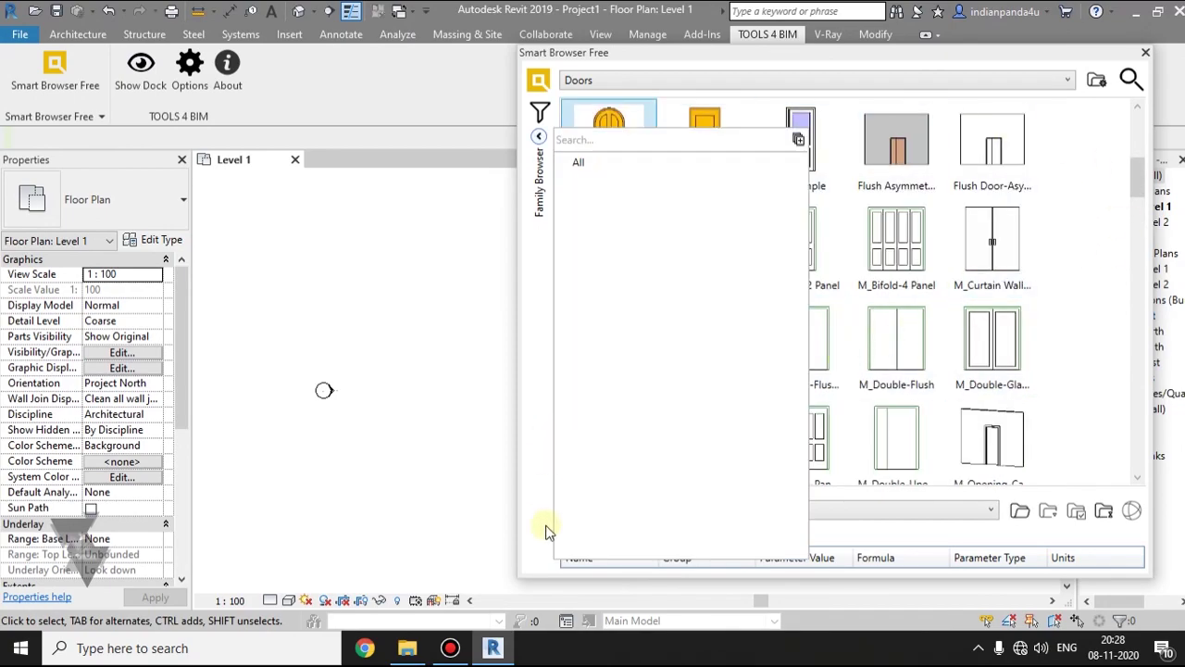
left_click(603, 536)
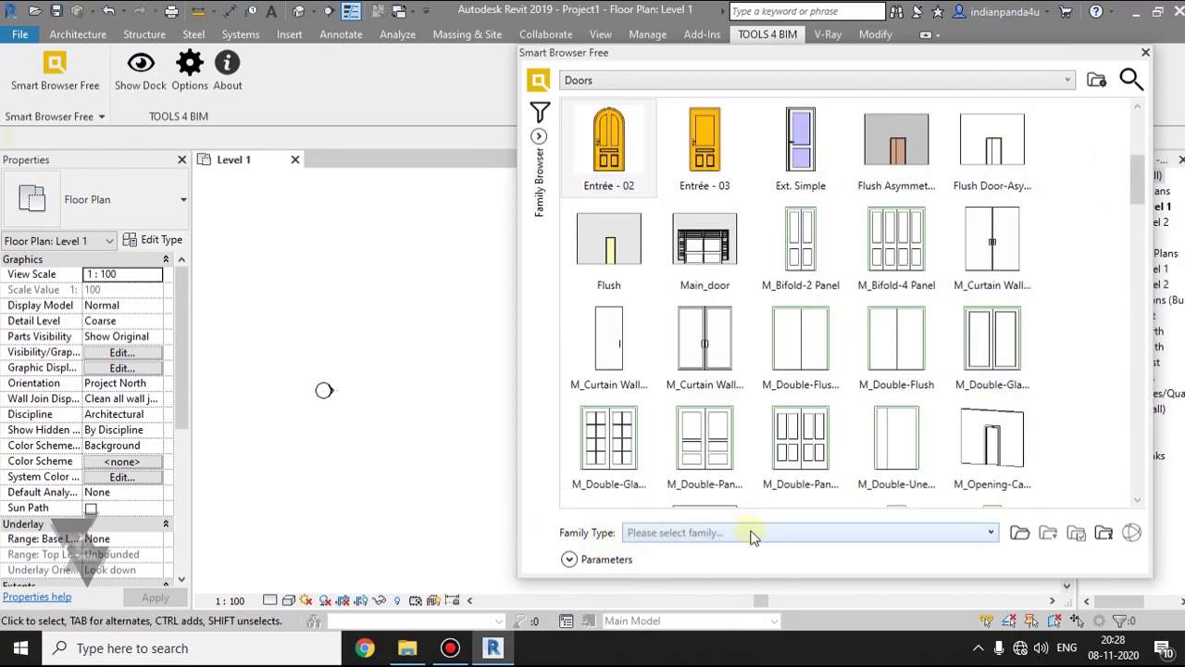
left_click(591, 559)
left_click(870, 486)
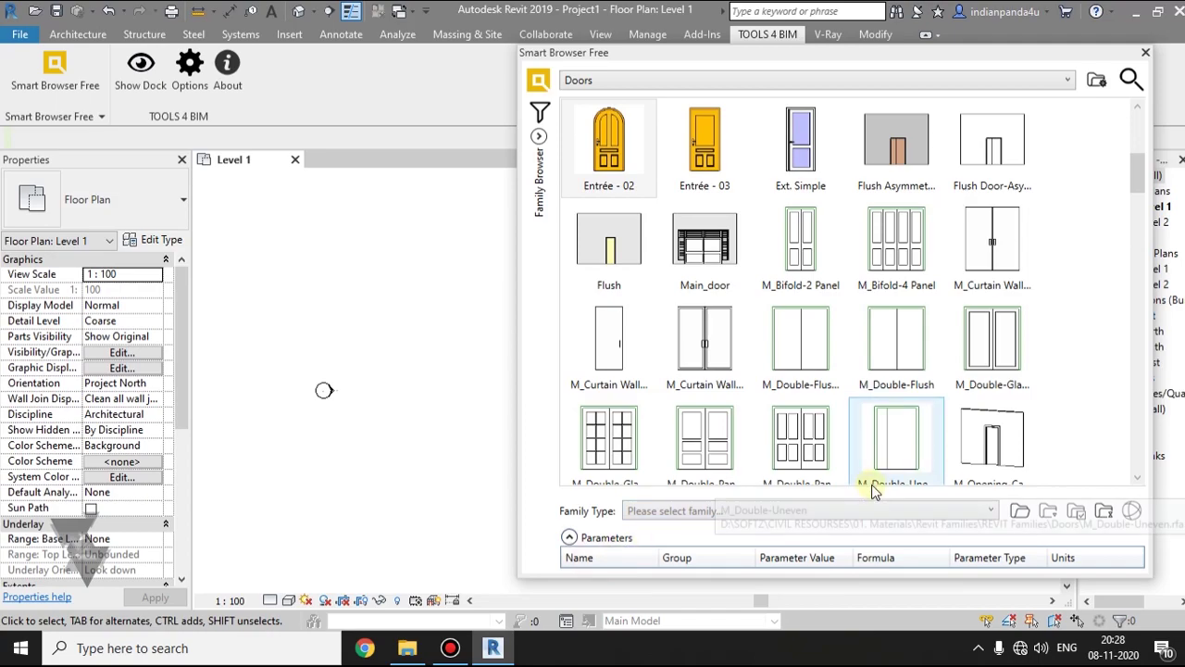
scroll(972, 437, "down", 3)
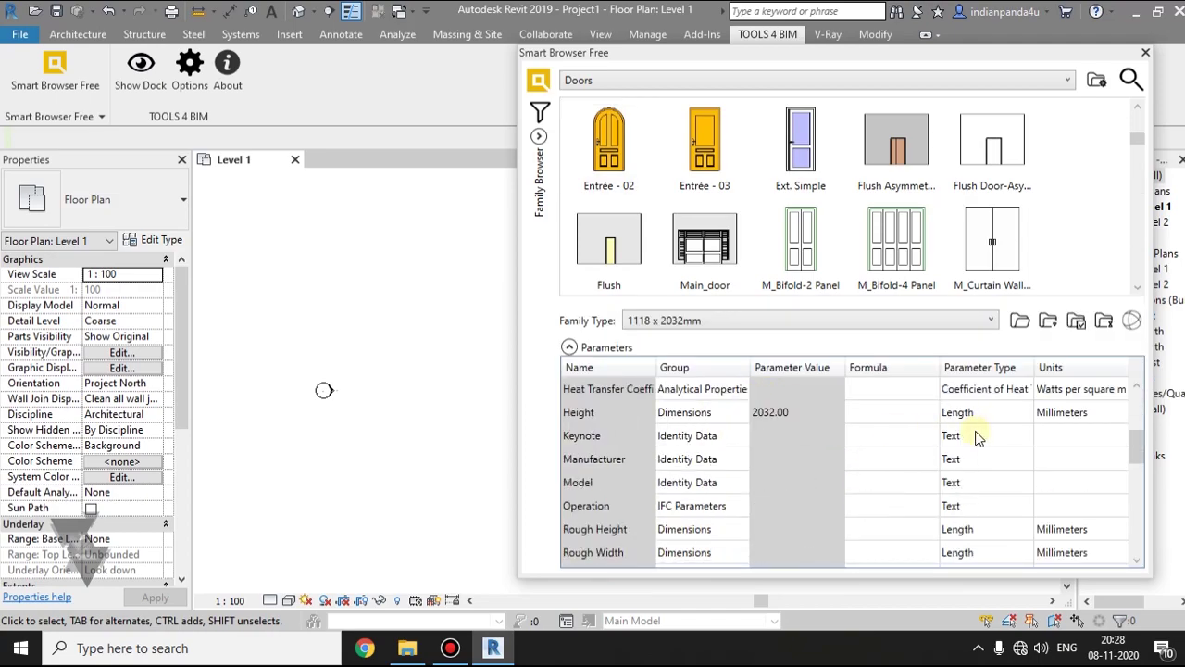
scroll(975, 438, "down", 1)
scroll(977, 454, "down", 2)
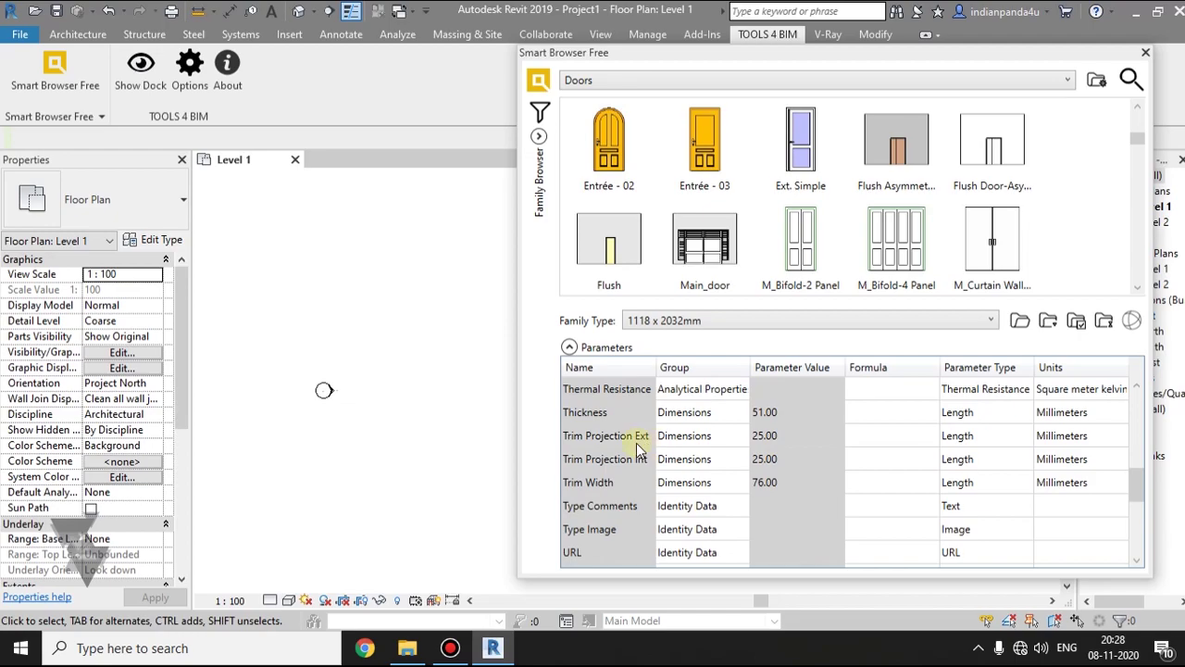
scroll(761, 484, "up", 6)
mouse_move(539, 136)
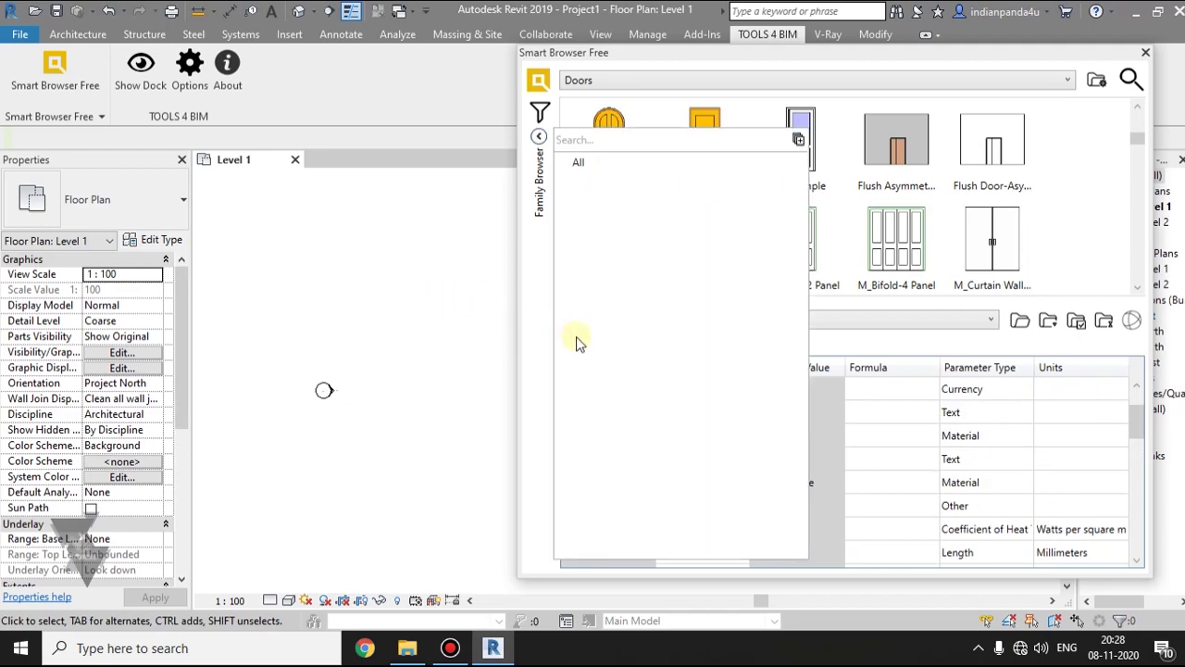
Collapse Parameters, show all door families unfiltered, then switch to the Animals library
left_click(568, 348)
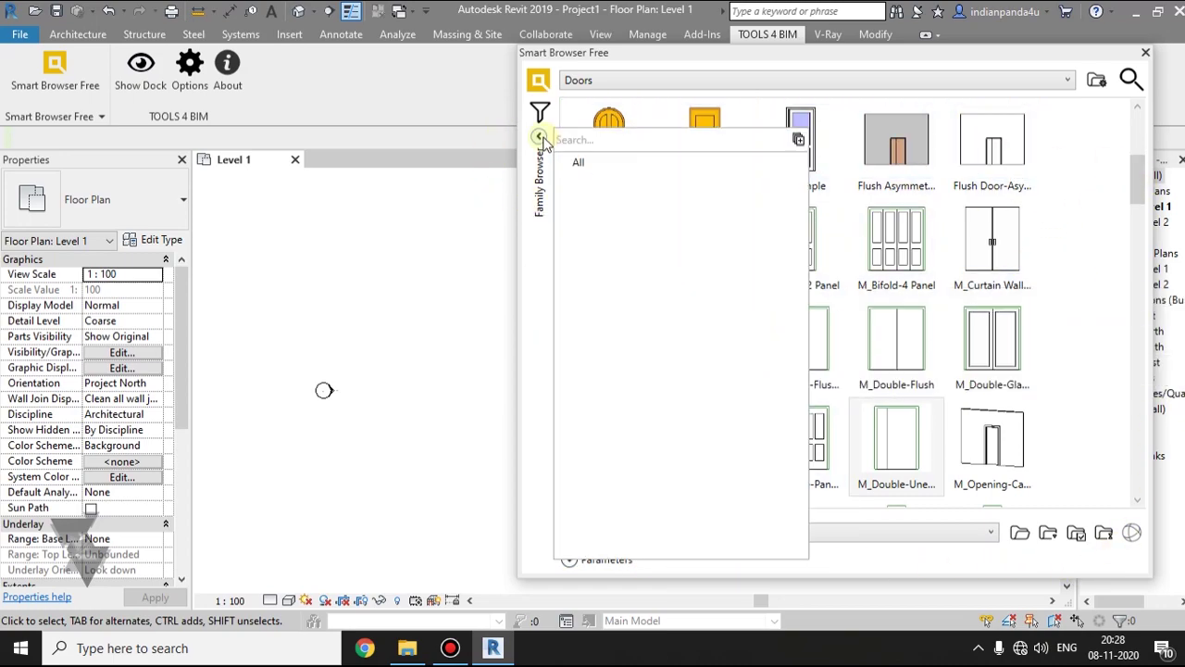
left_click(578, 165)
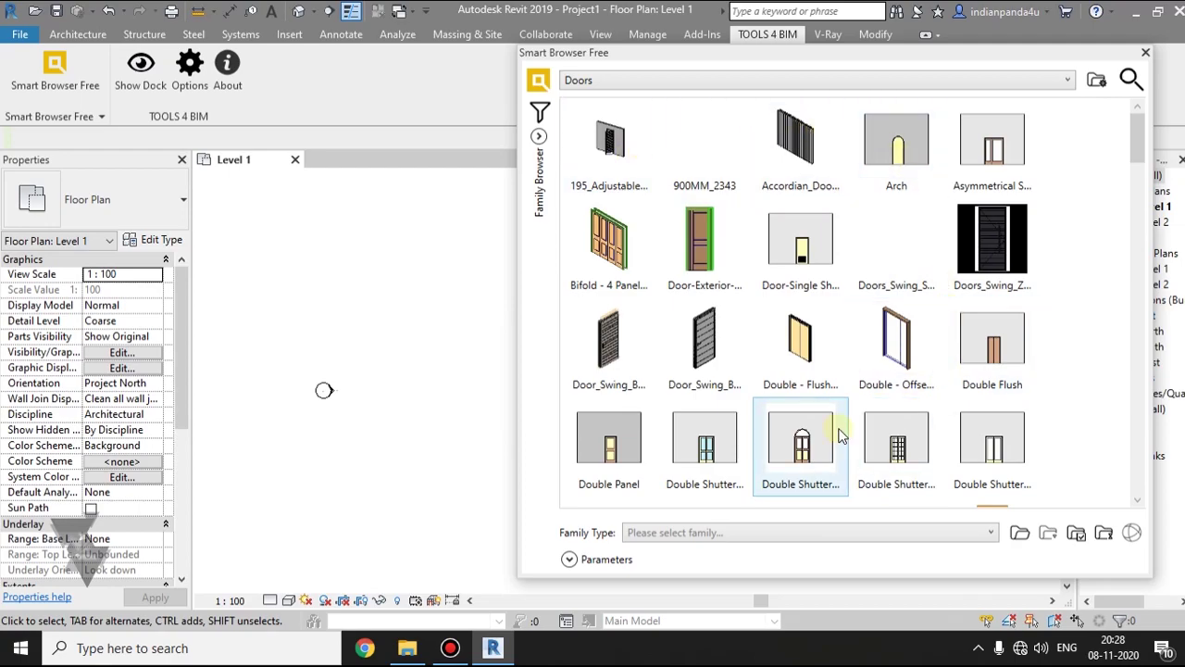
left_click(705, 86)
left_click(649, 98)
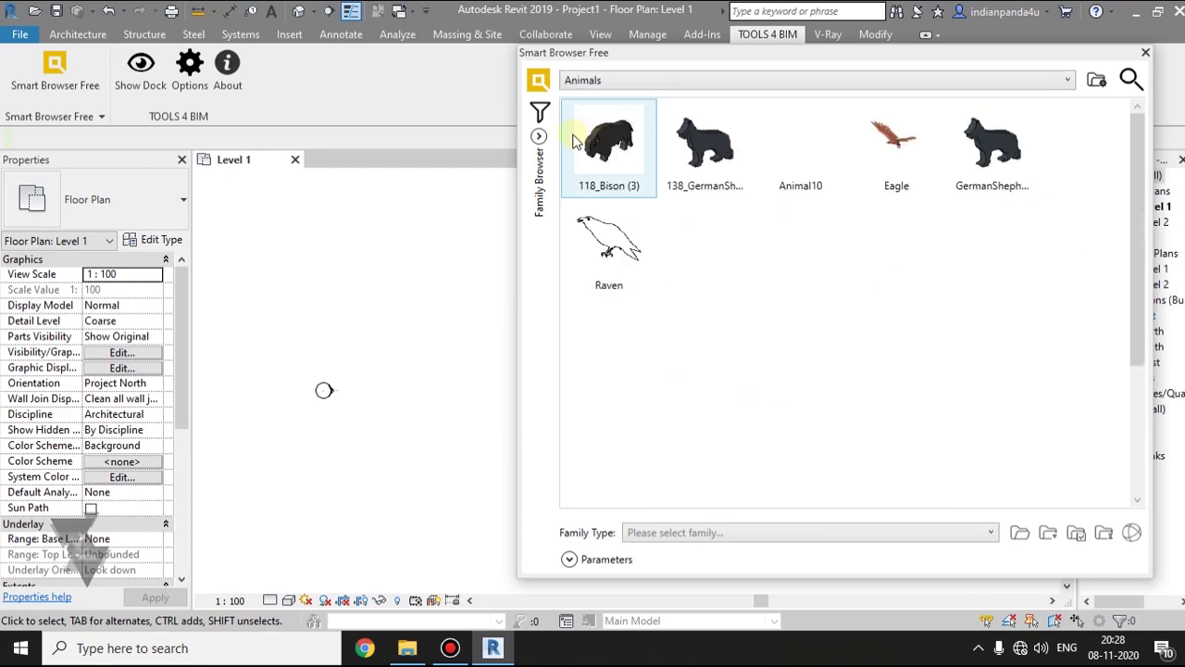
left_click(578, 163)
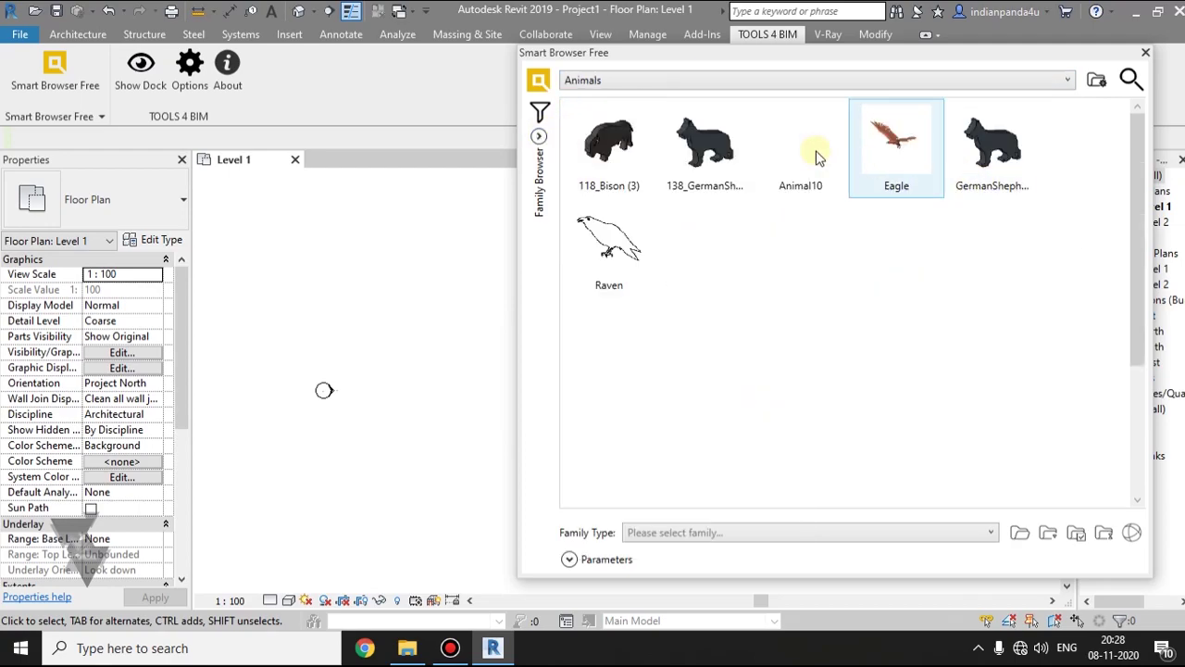
Switch the library to Columns, then Curtains, and finally back to Doors
left_click(1068, 262)
left_click(899, 80)
left_click(832, 148)
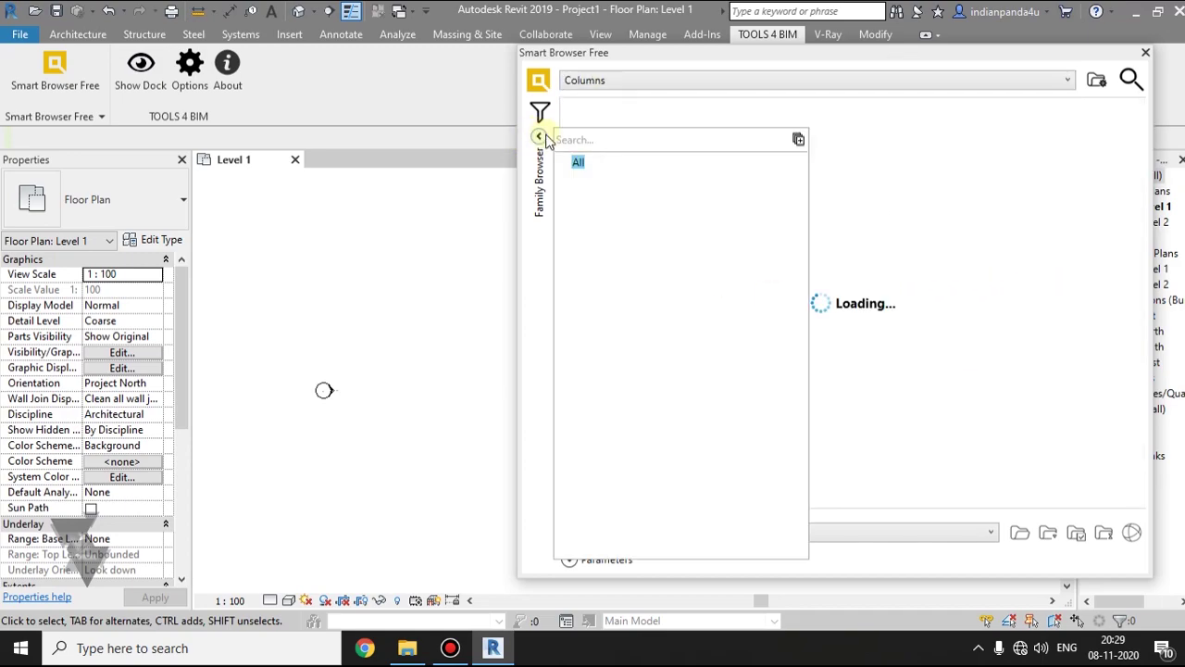
left_click(1031, 80)
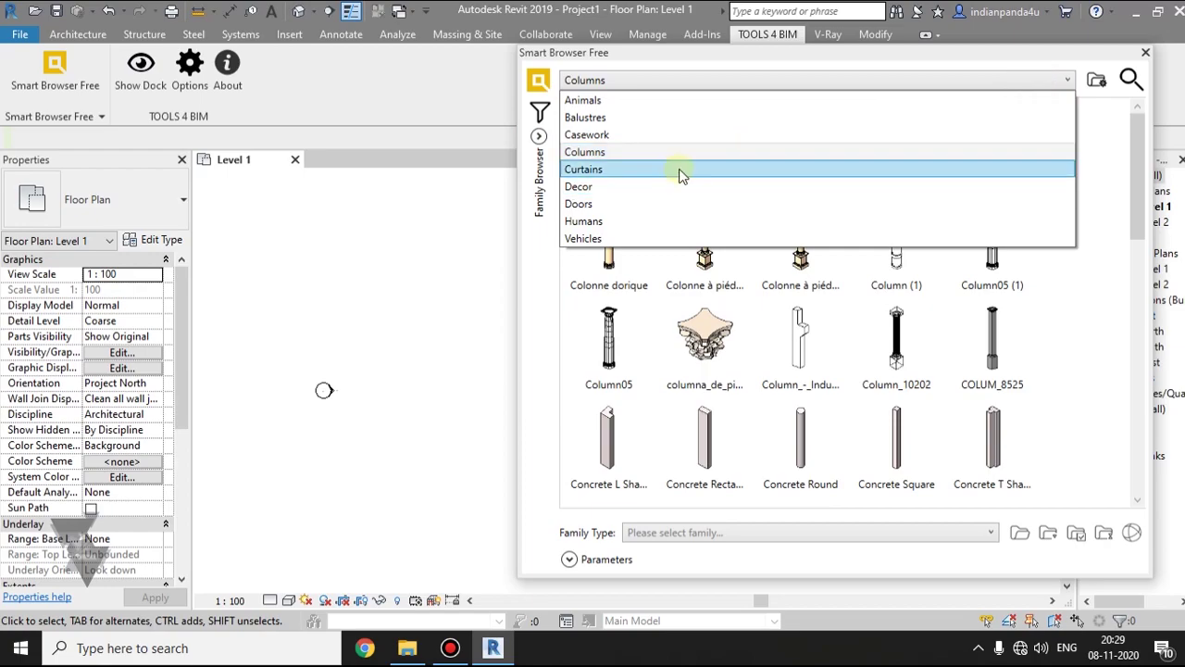
left_click(682, 169)
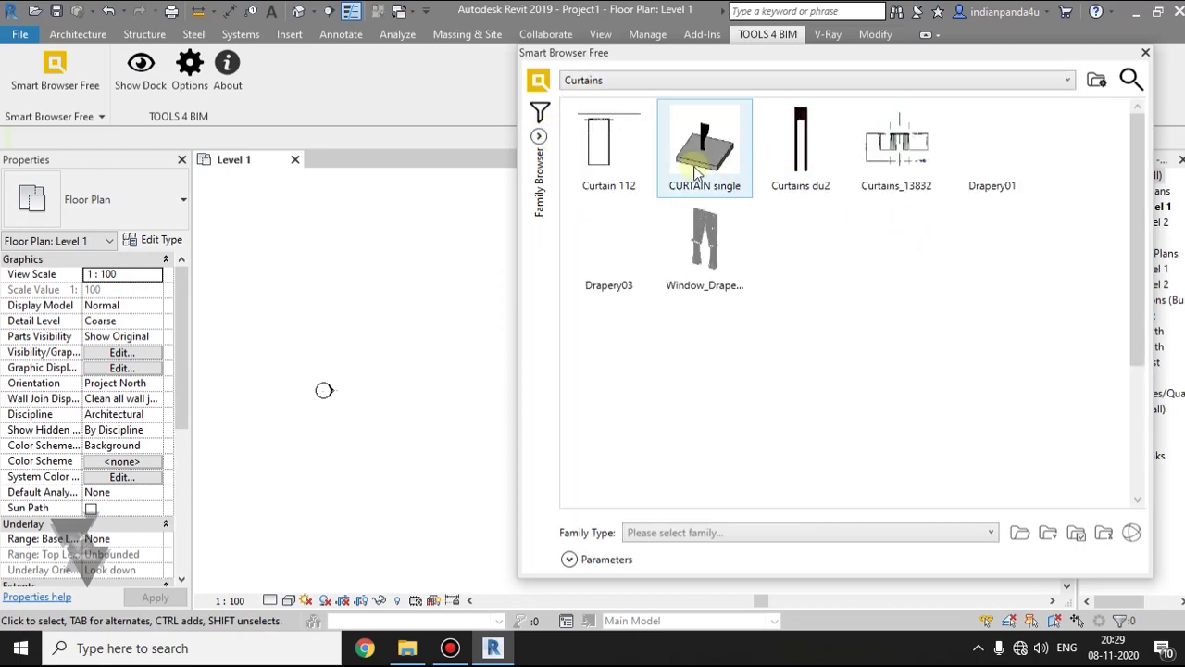
left_click(604, 82)
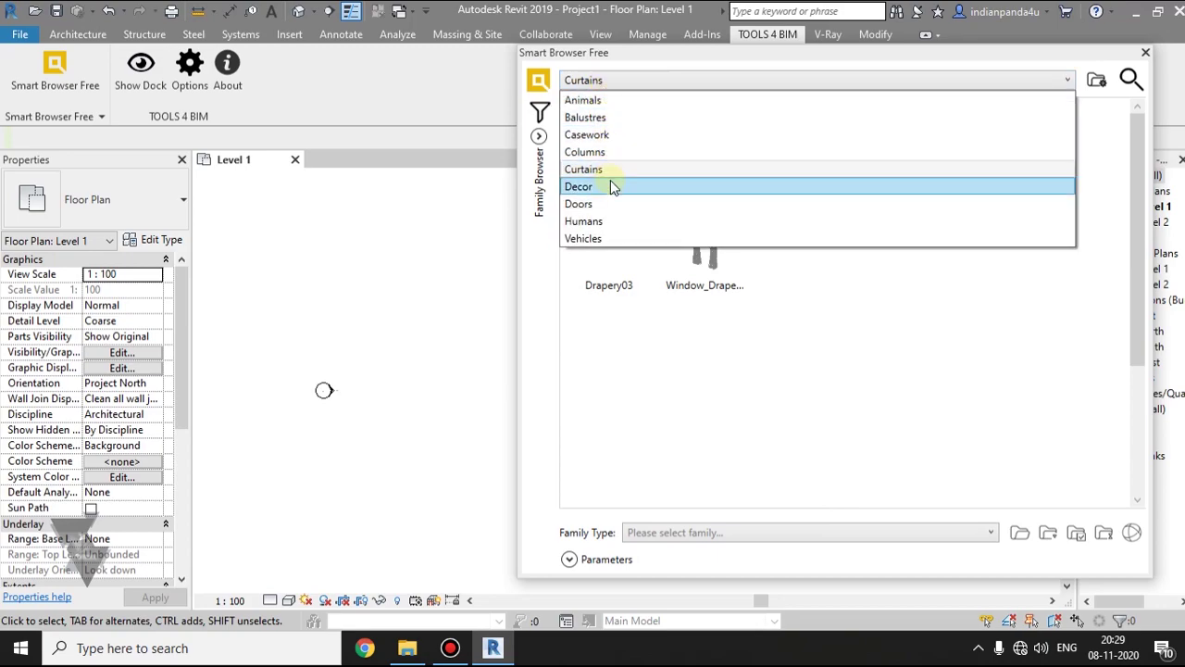
left_click(611, 204)
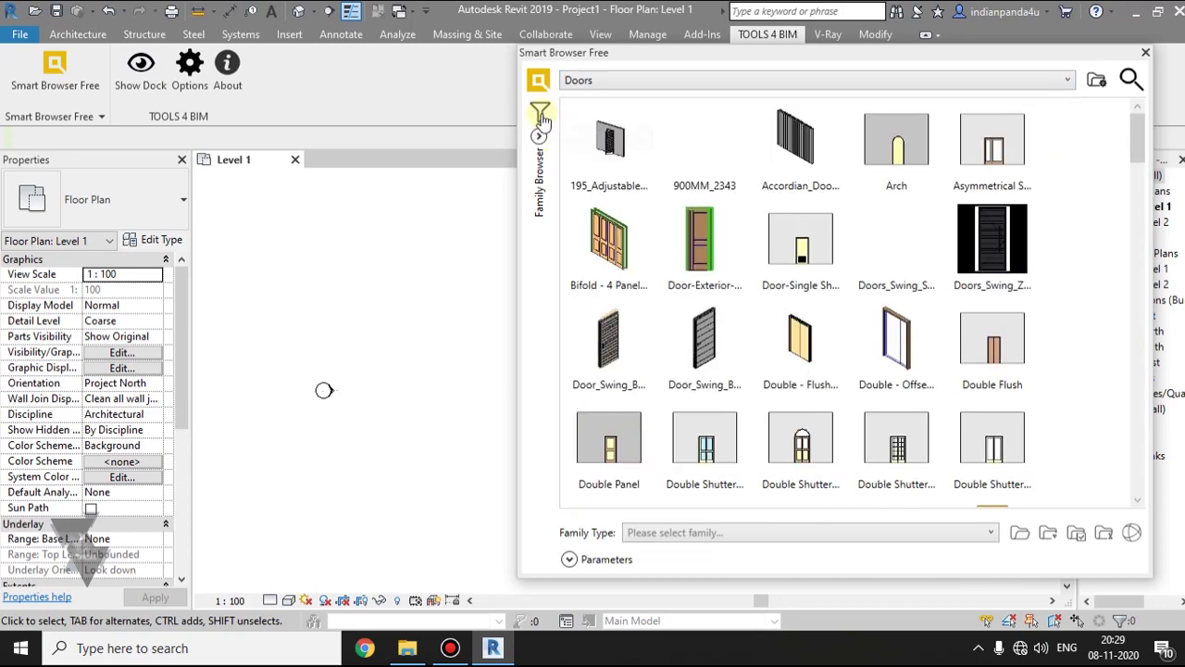
In Browser Organization, try the Category, Family Name and element parameter grouping options
left_click(539, 113)
left_click_drag(539, 163, 588, 131)
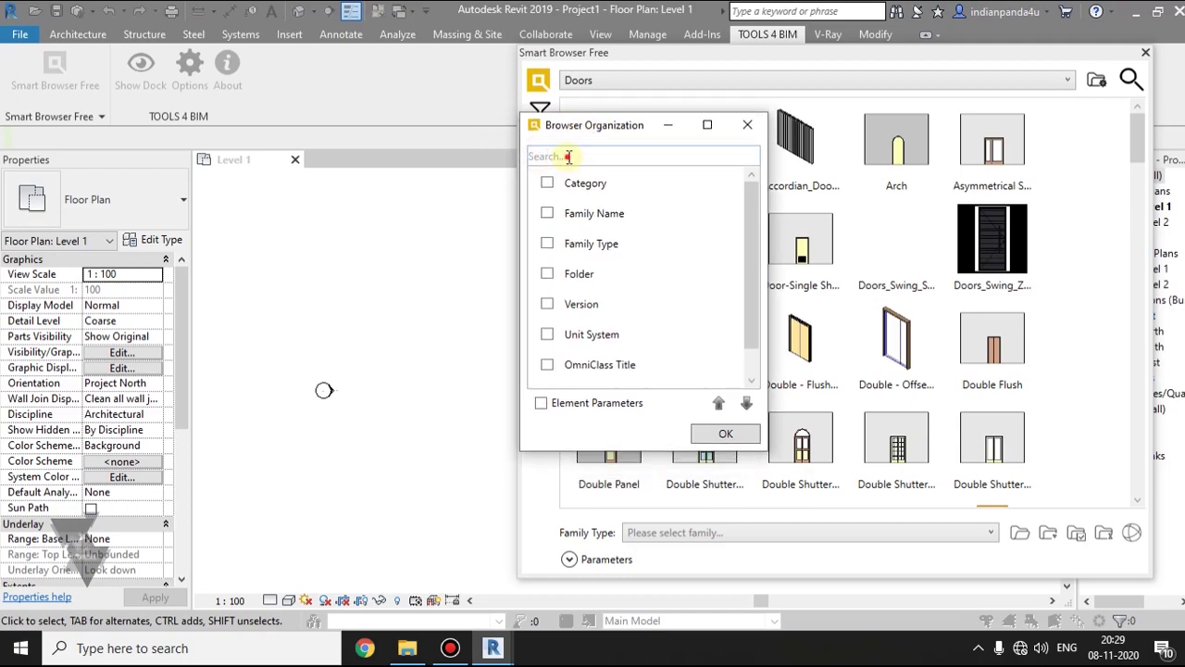
left_click(580, 184)
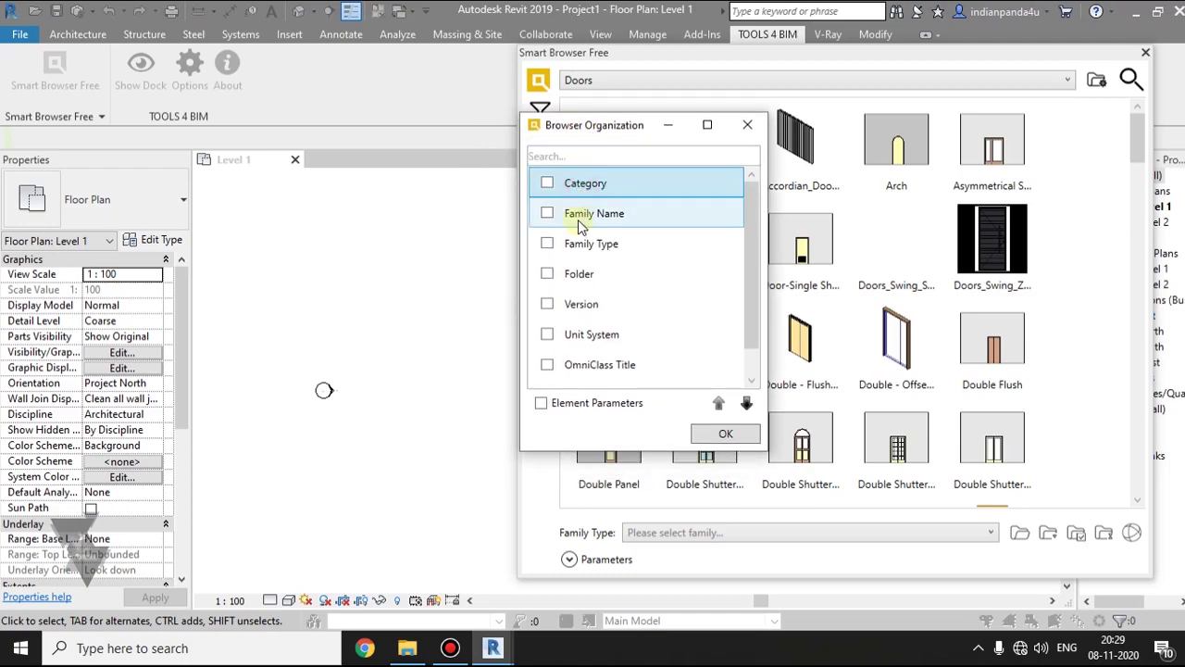
left_click(547, 184)
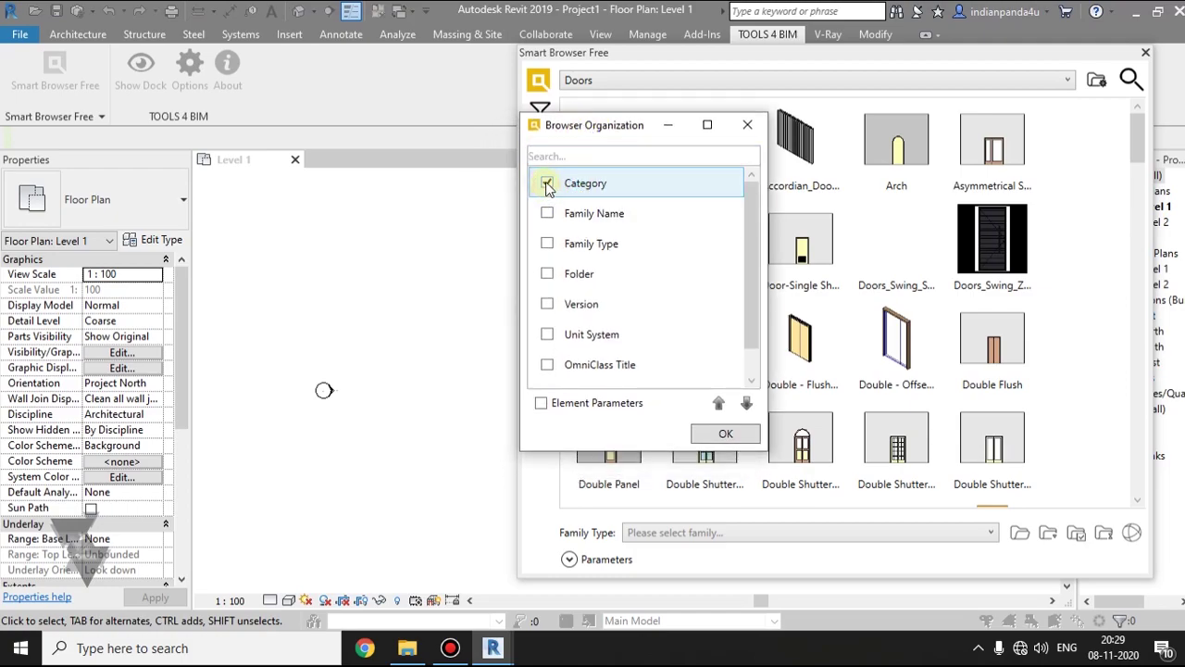
left_click(546, 183)
left_click(546, 213)
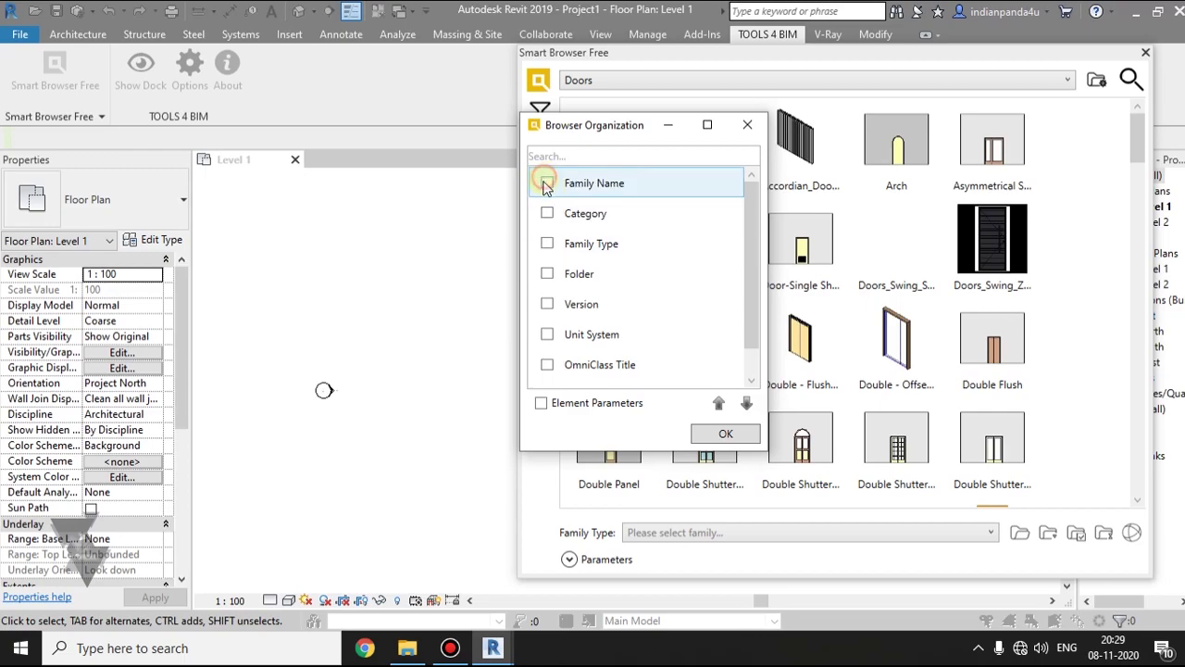
left_click(542, 402)
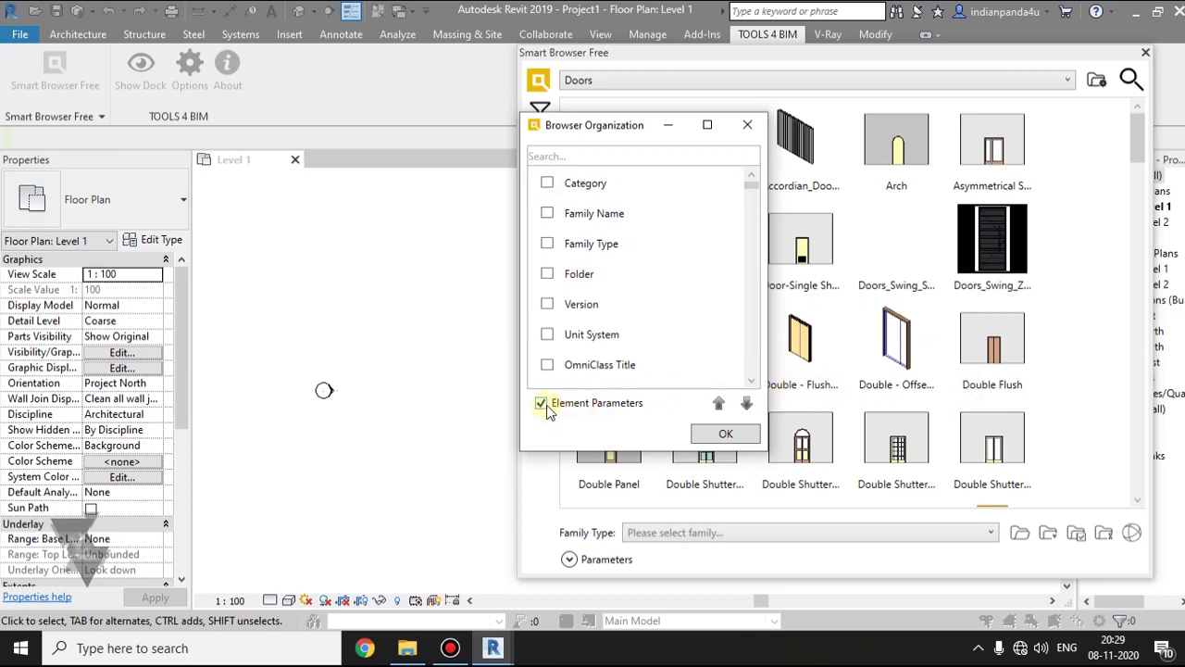
left_click(543, 405)
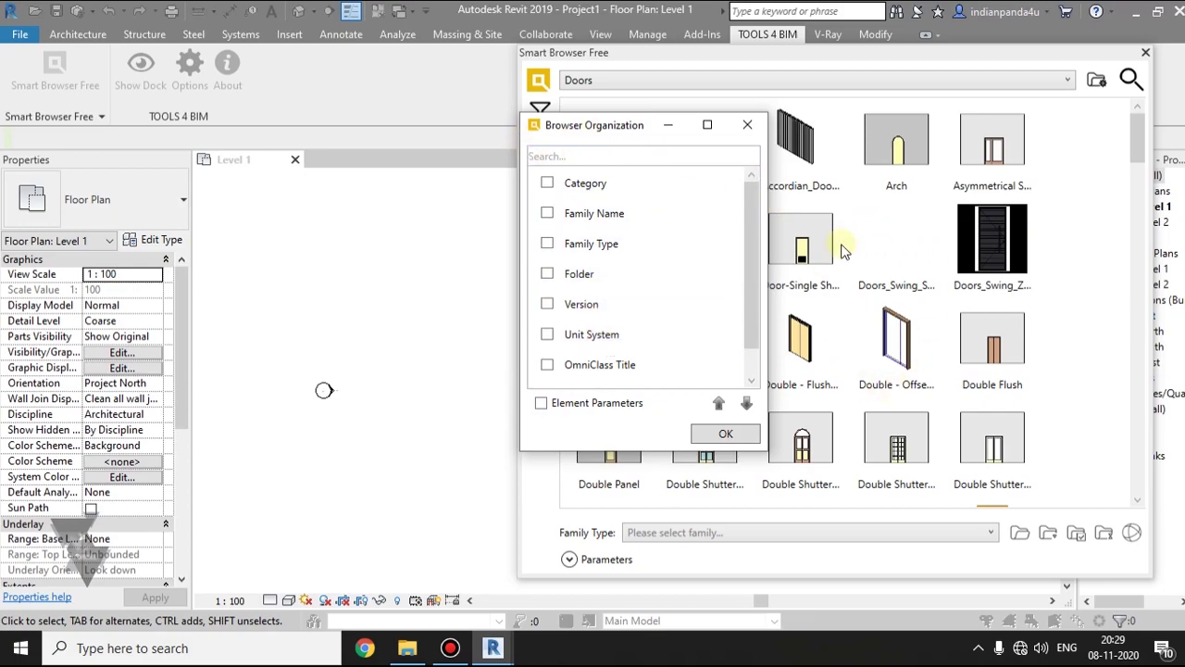
Group by Family Name with 'd' in the search box and apply
left_click(574, 156)
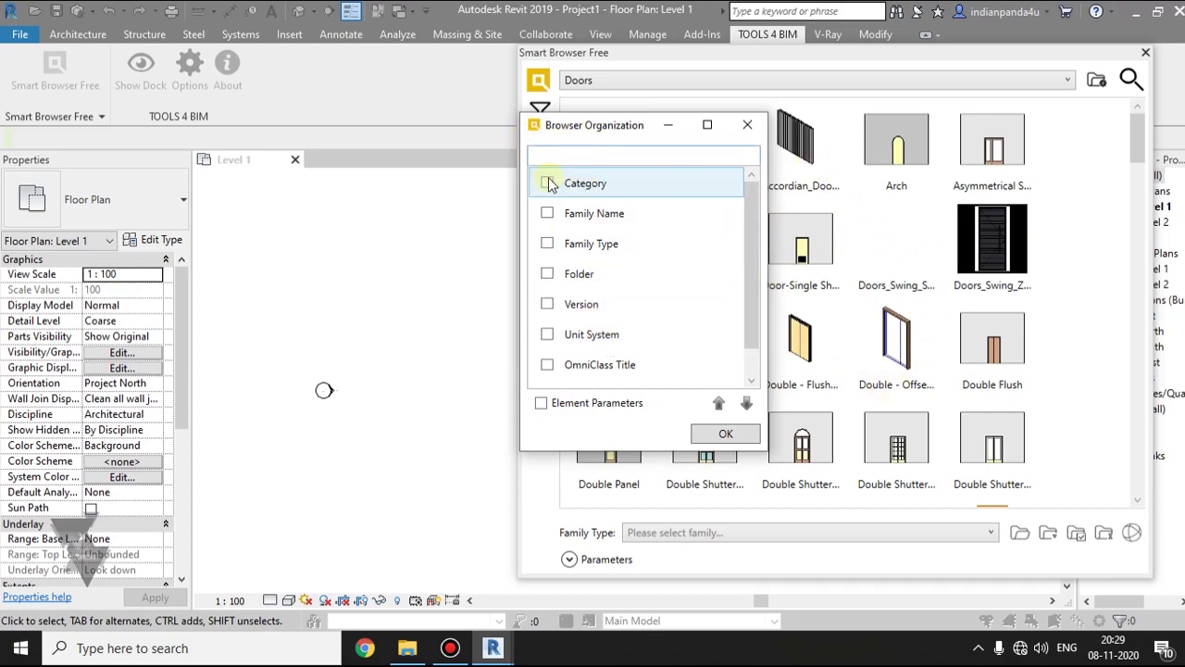
left_click(548, 213)
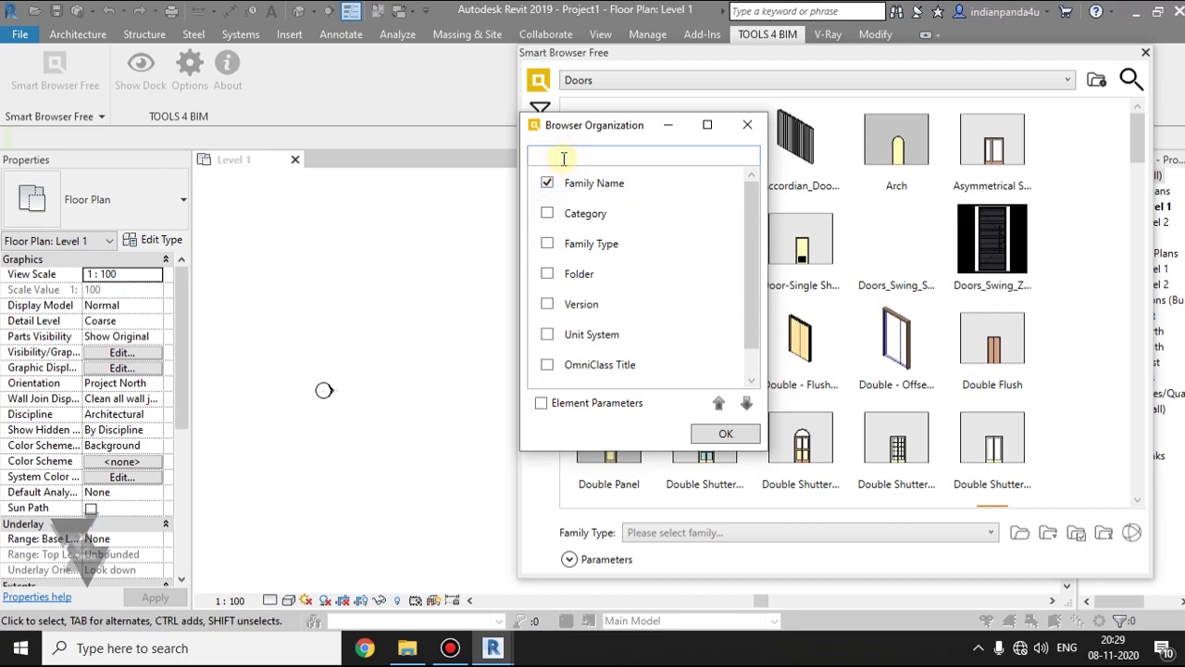
type("door")
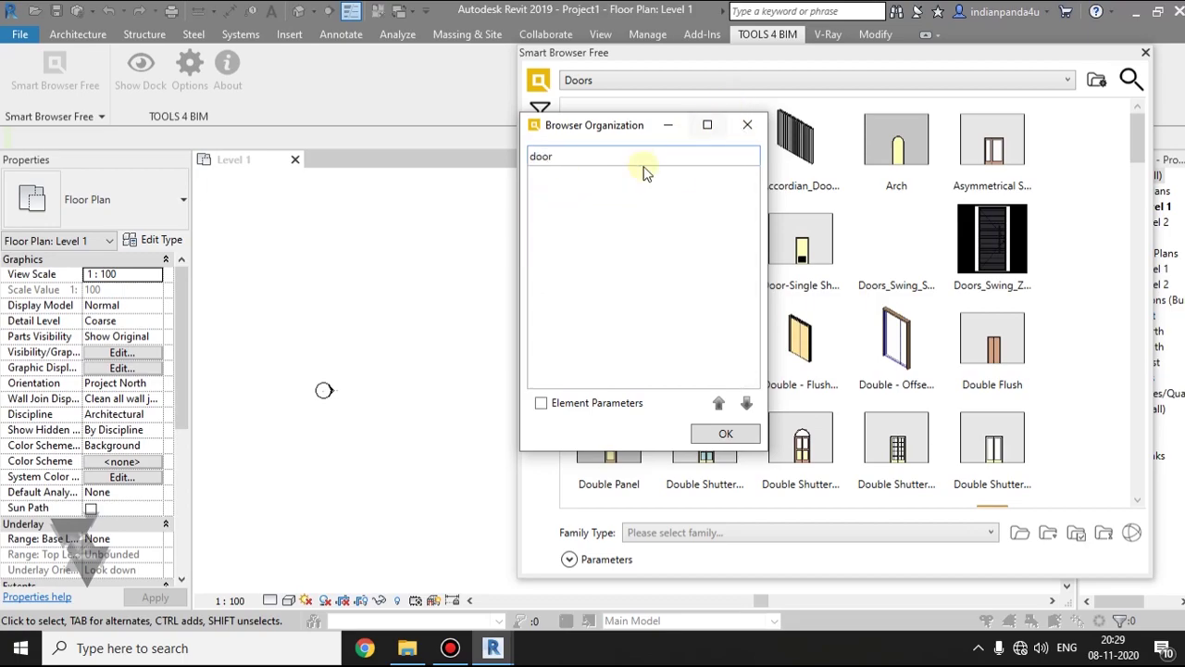
left_click_drag(624, 124, 597, 131)
left_click(697, 436)
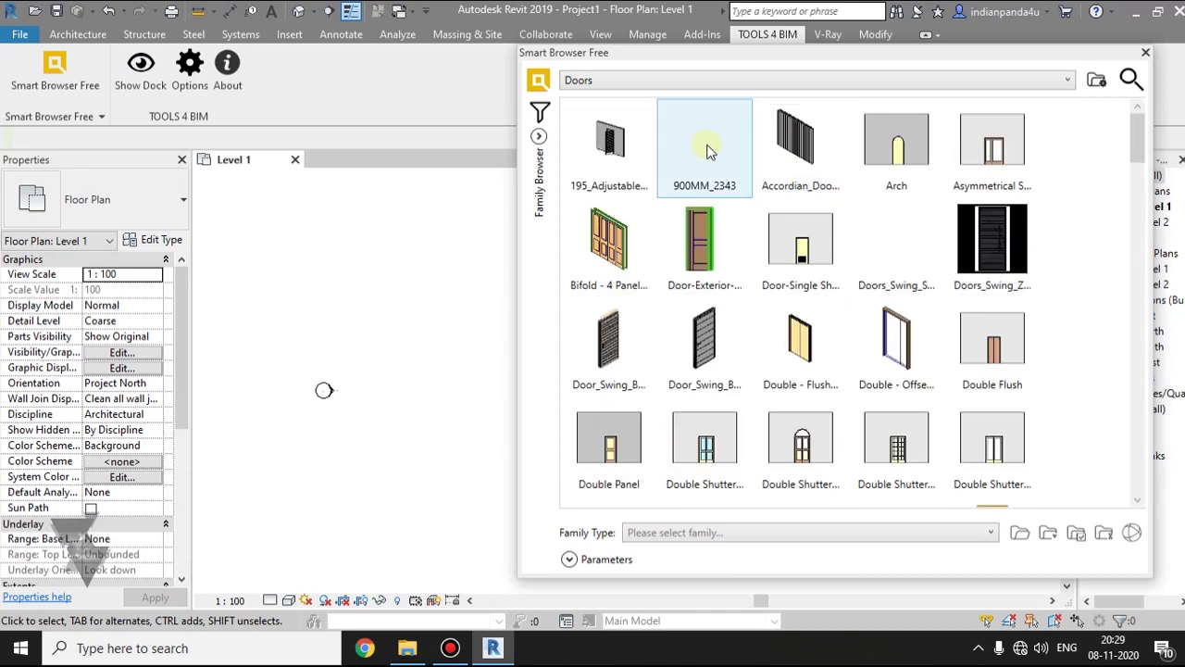
left_click_drag(1138, 175, 1138, 319)
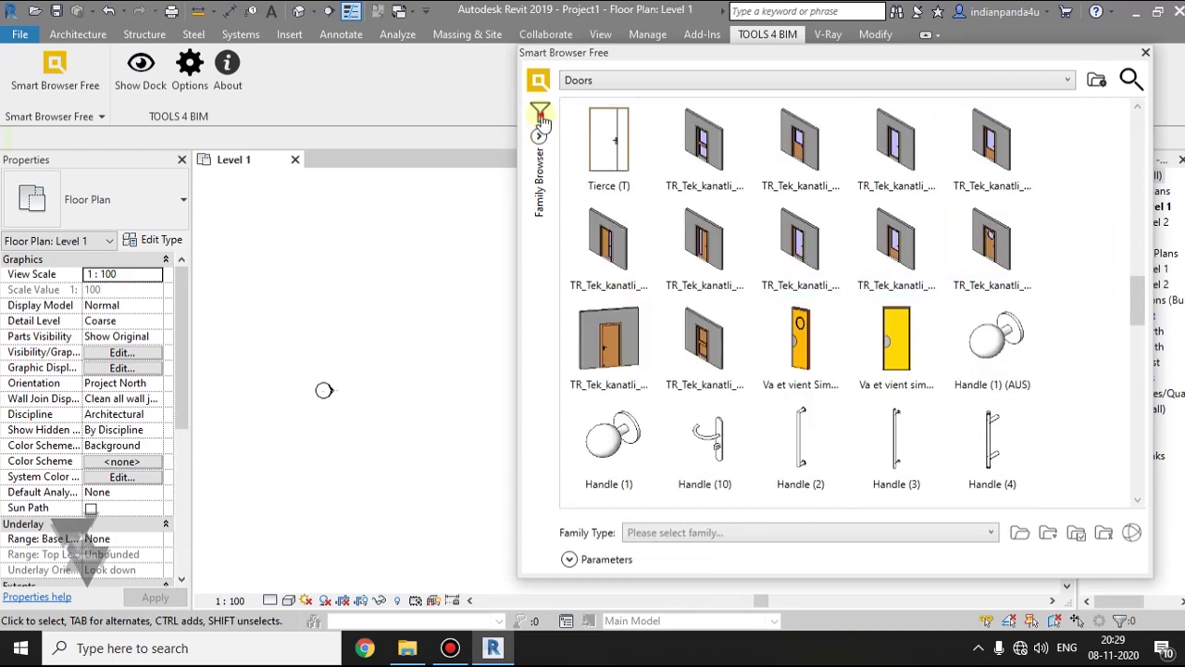
Clear the leftover search text, keep Family Name grouping, and apply again
left_click(540, 112)
double_click(635, 186)
key("BackSpace")
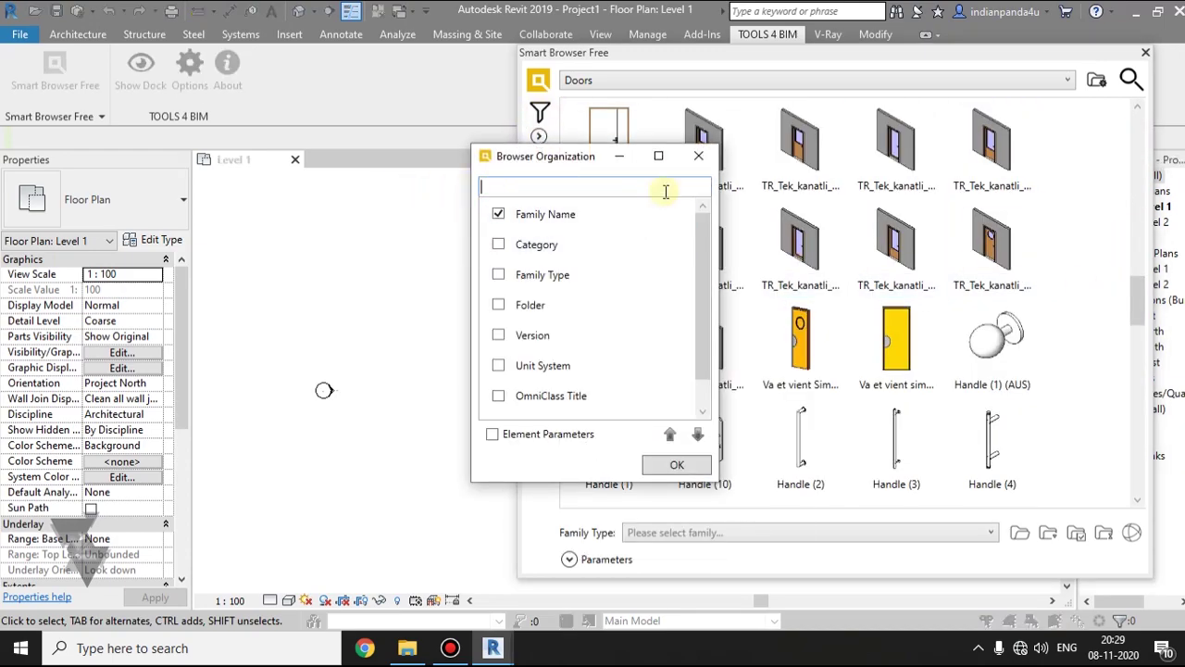
left_click(500, 214)
left_click(677, 464)
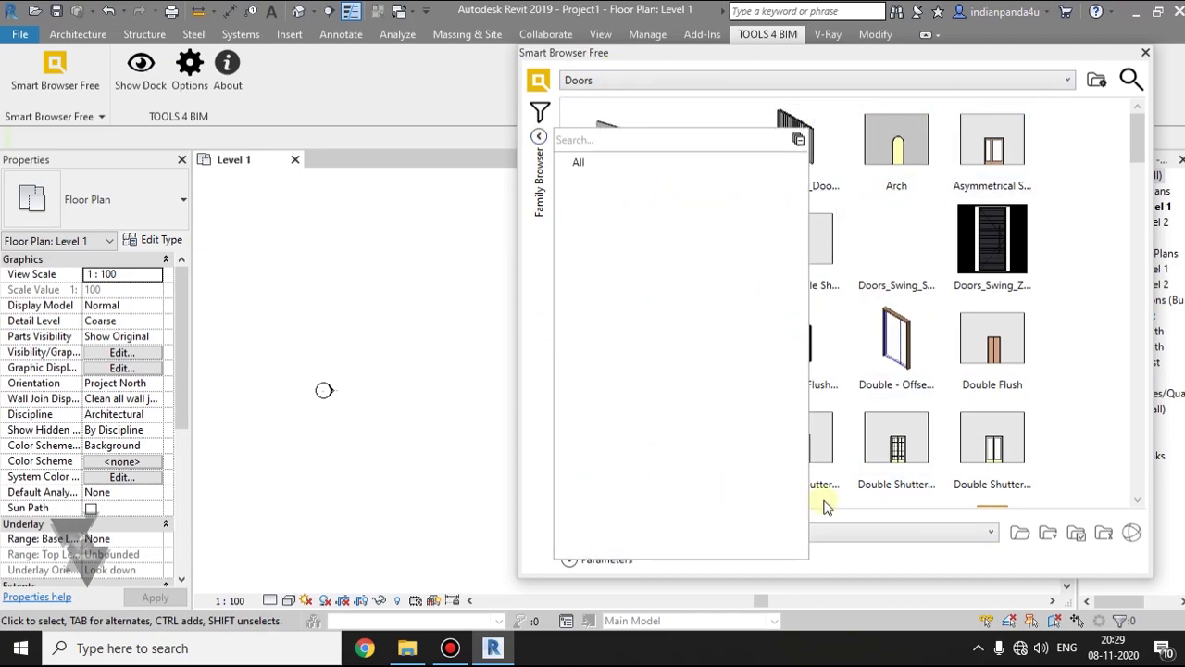
left_click(777, 80)
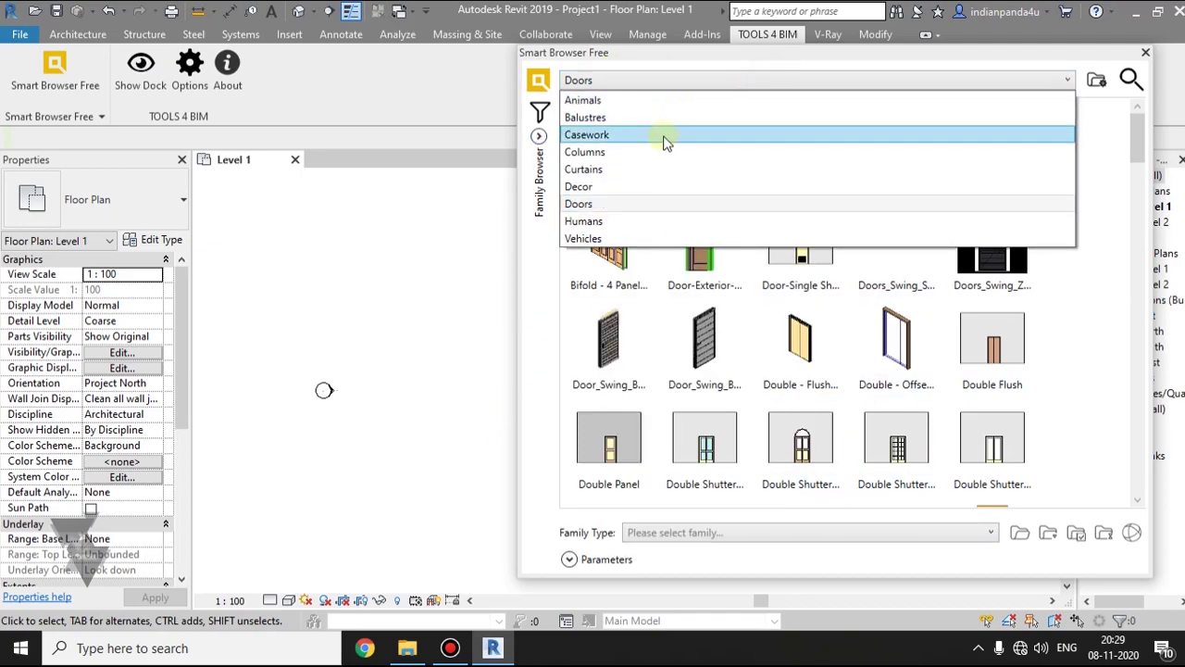
left_click(566, 309)
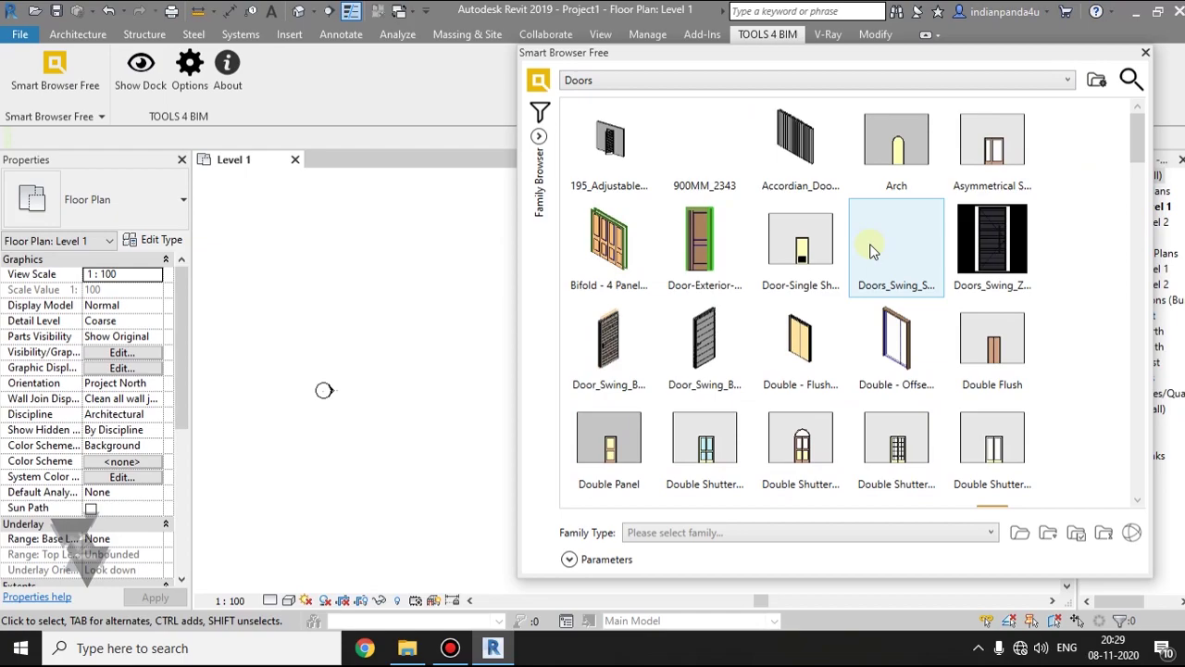
Review the storage, new family and thumbnail folder paths in Browser Options, then bring Explorer forward
left_click(1097, 83)
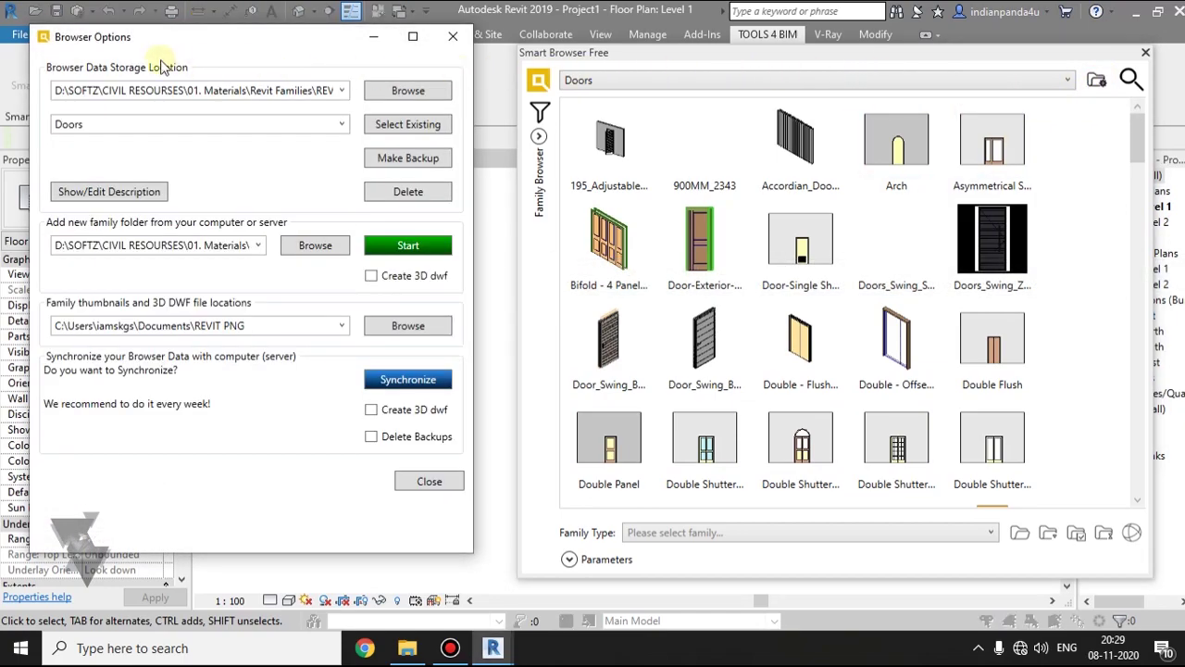
left_click_drag(172, 49, 707, 66)
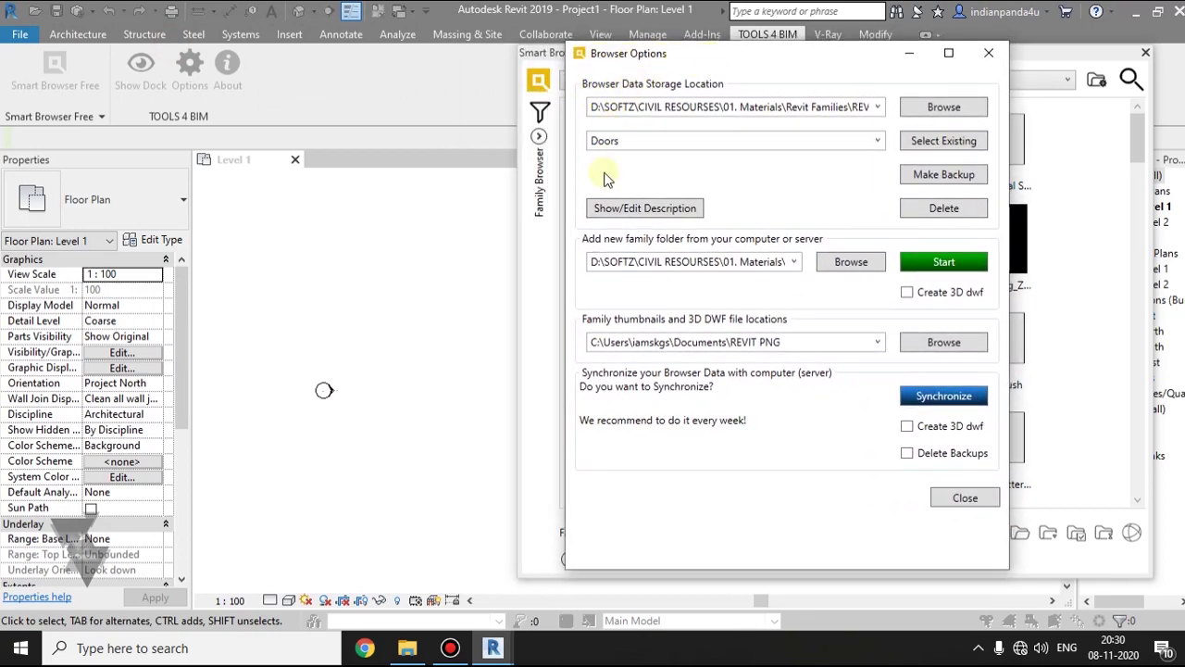
left_click(593, 107)
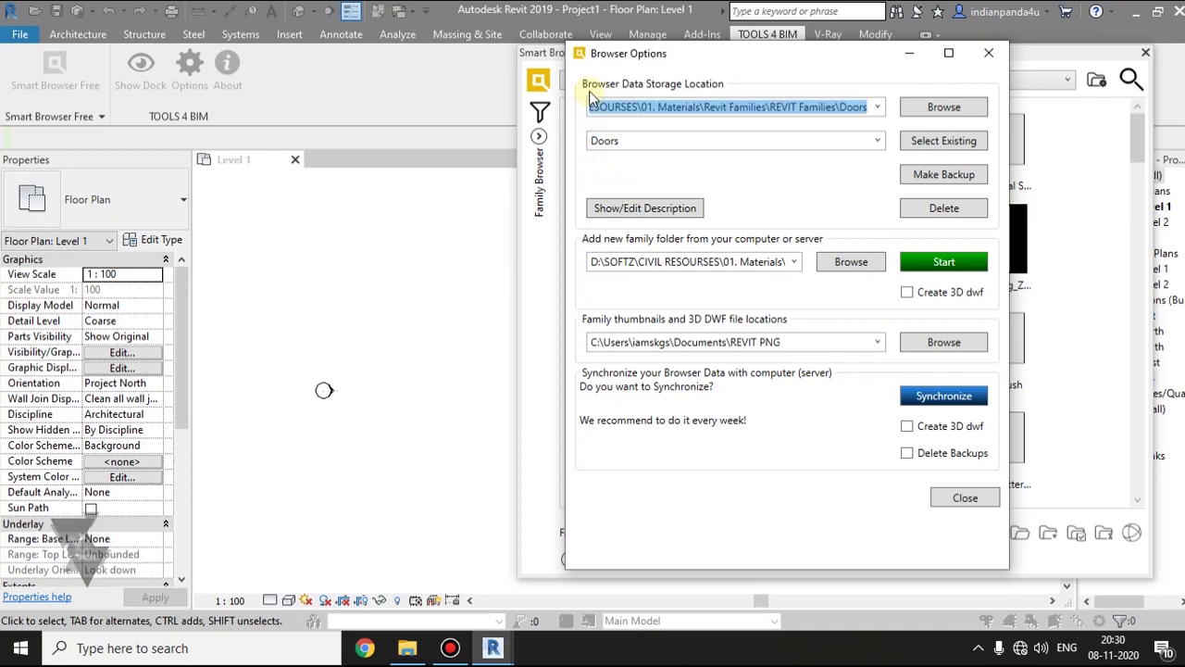
left_click(651, 137)
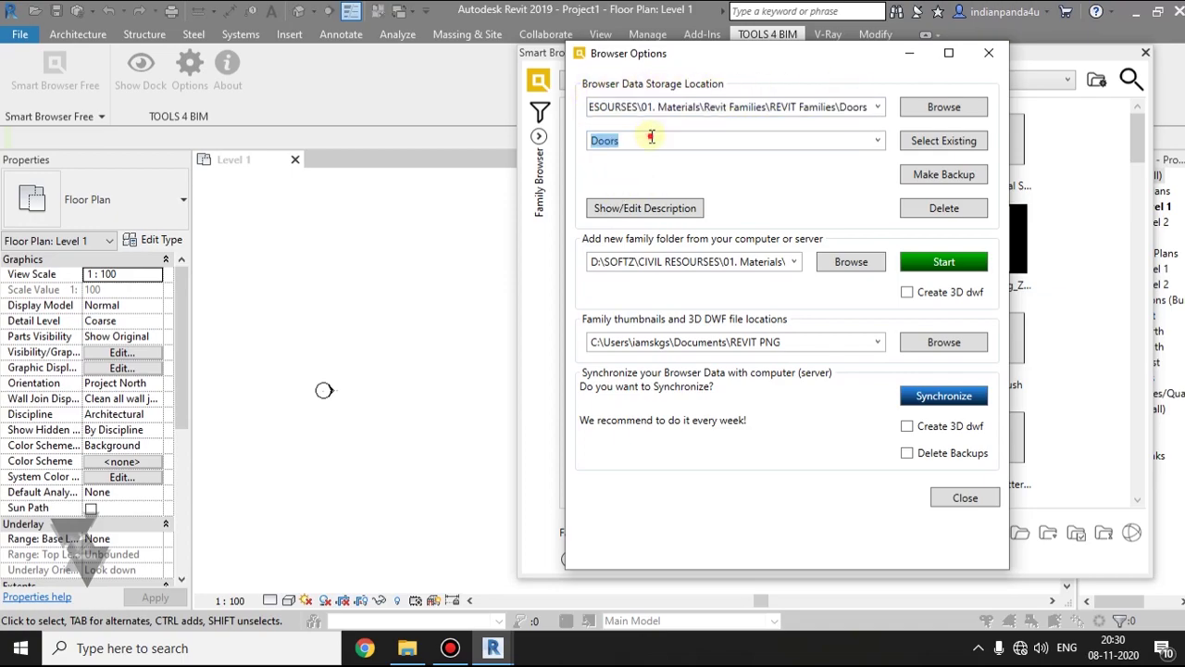
left_click(593, 261)
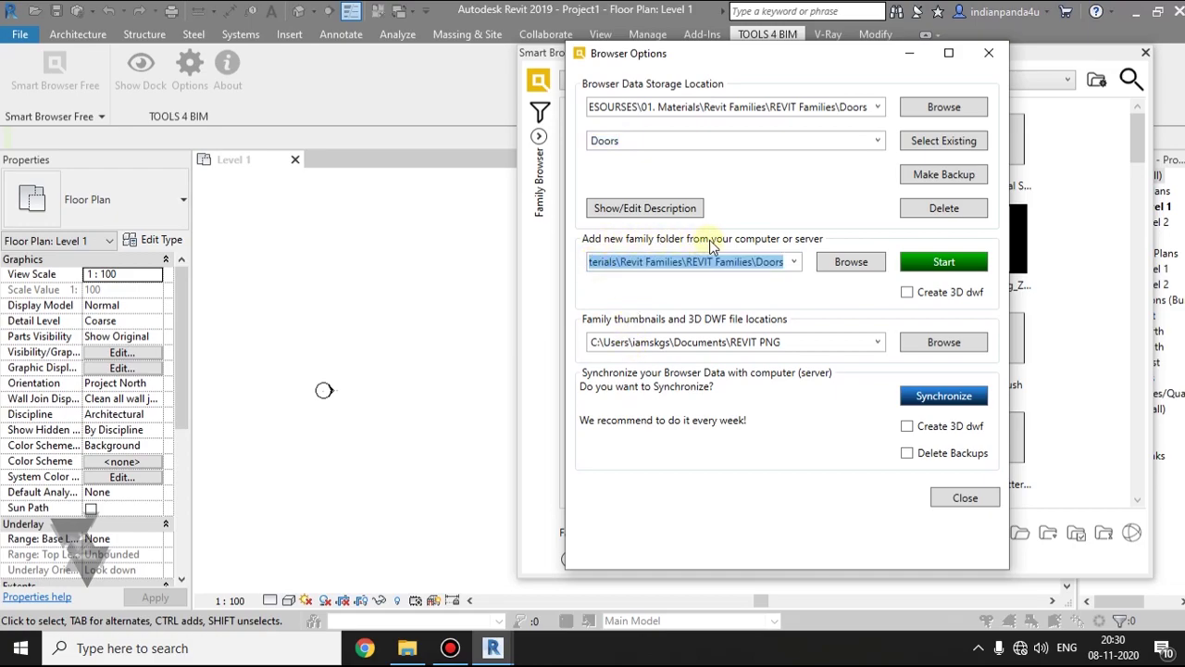
left_click(597, 110)
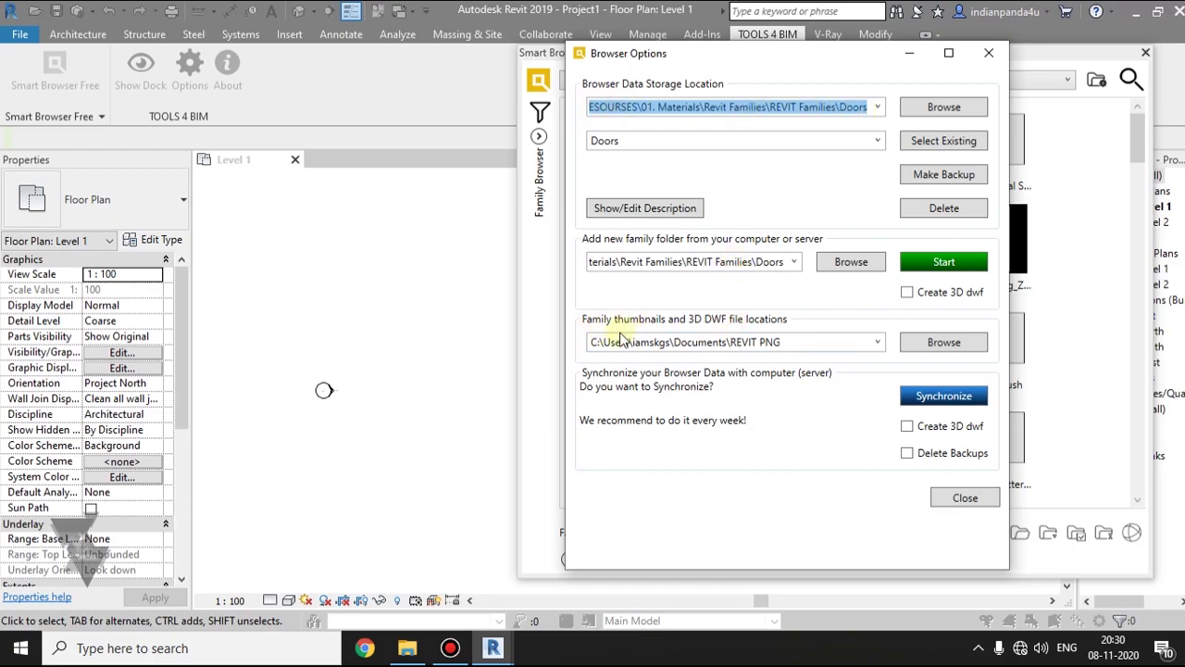
left_click(820, 341)
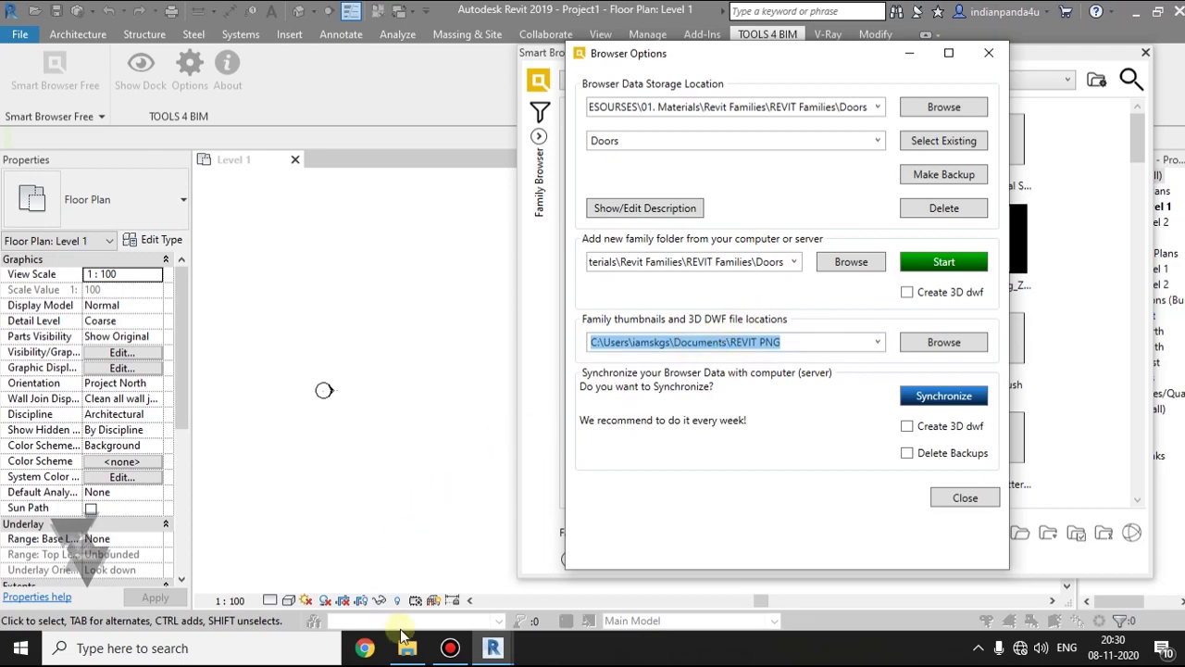
mouse_move(407, 647)
left_click(421, 569)
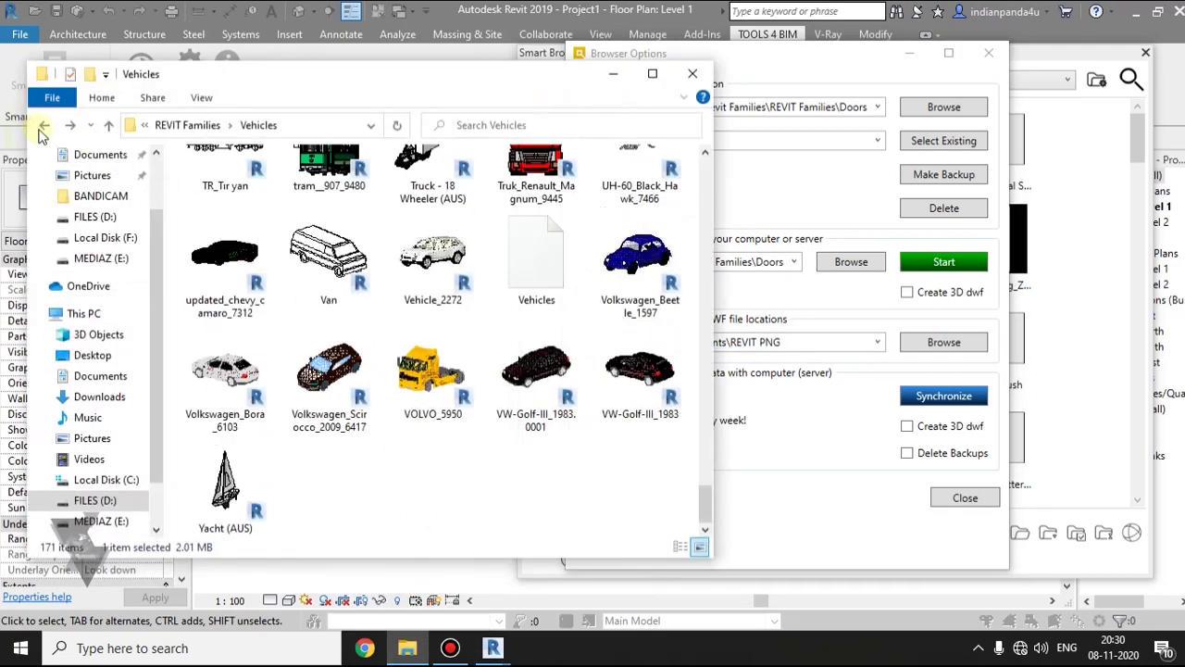
Navigate from Vehicles back to REVIT Families and into the Roof tiles folder
left_click(42, 130)
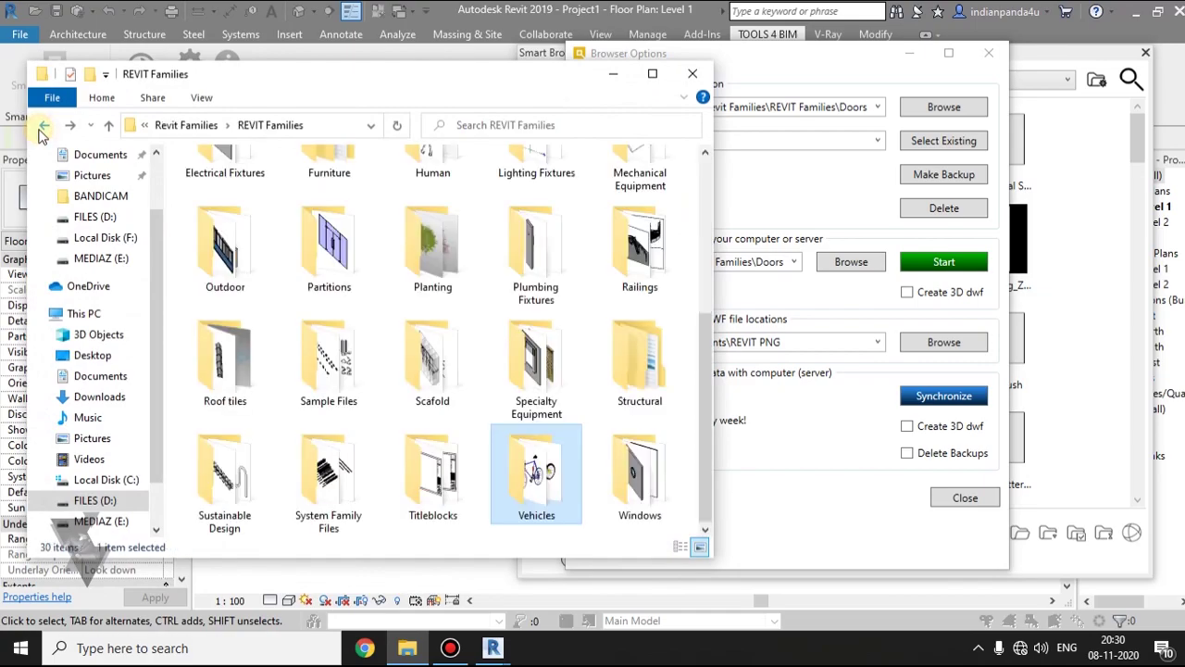
double_click(537, 362)
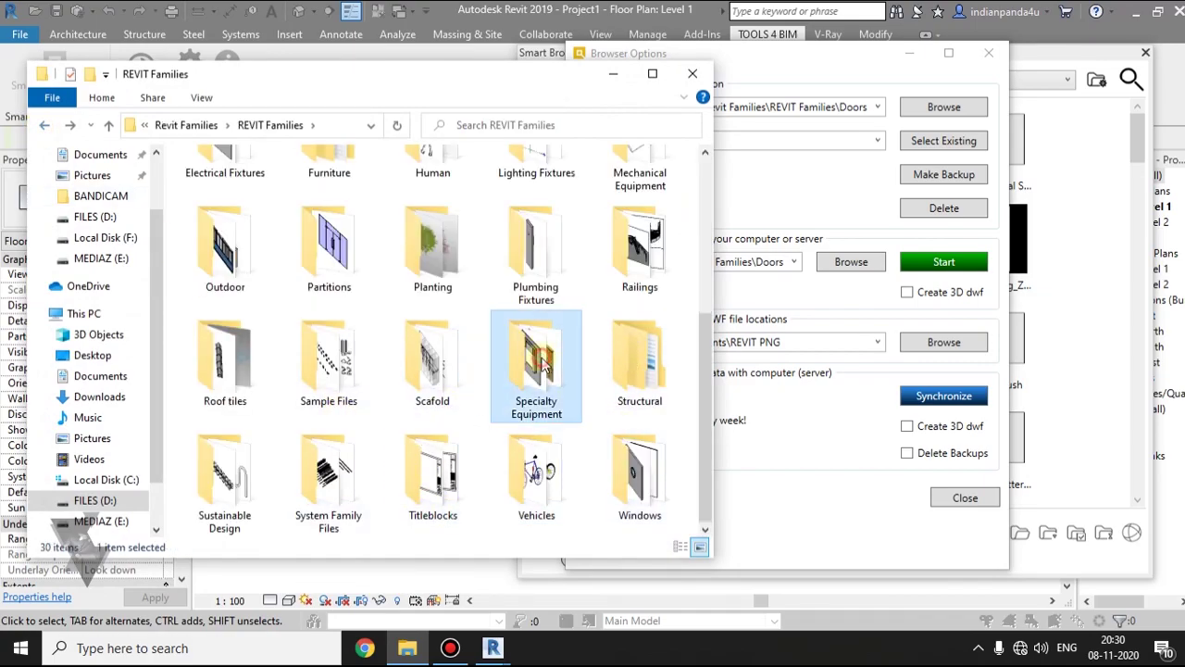
left_click(41, 127)
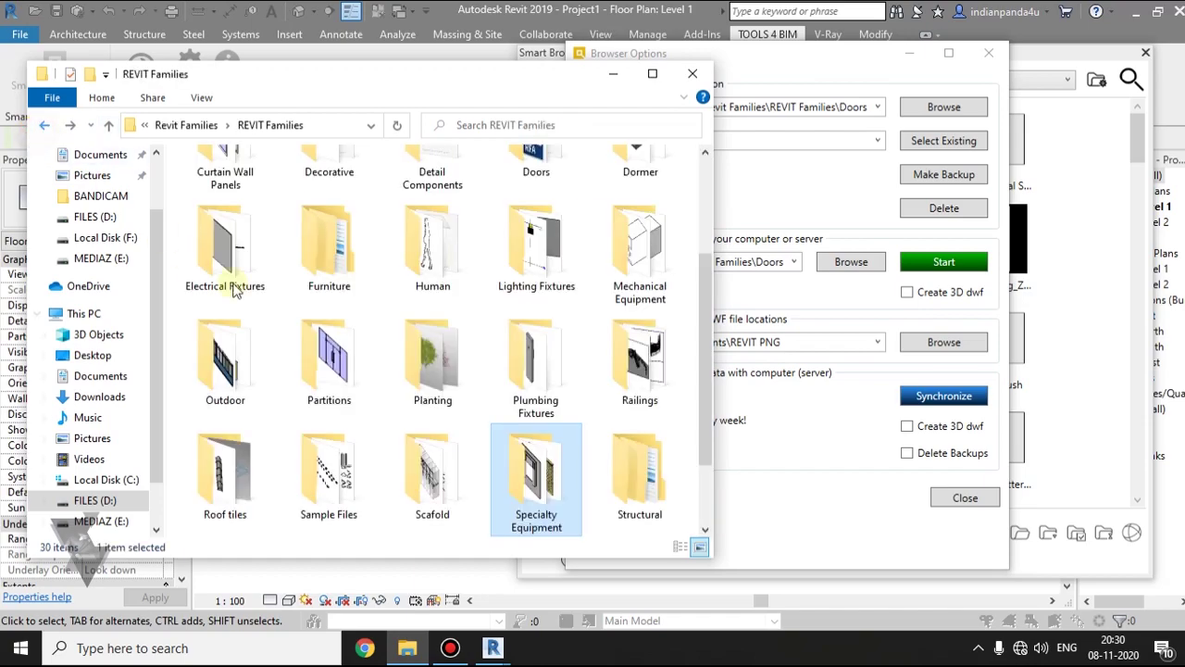
scroll(416, 361, "down", 1)
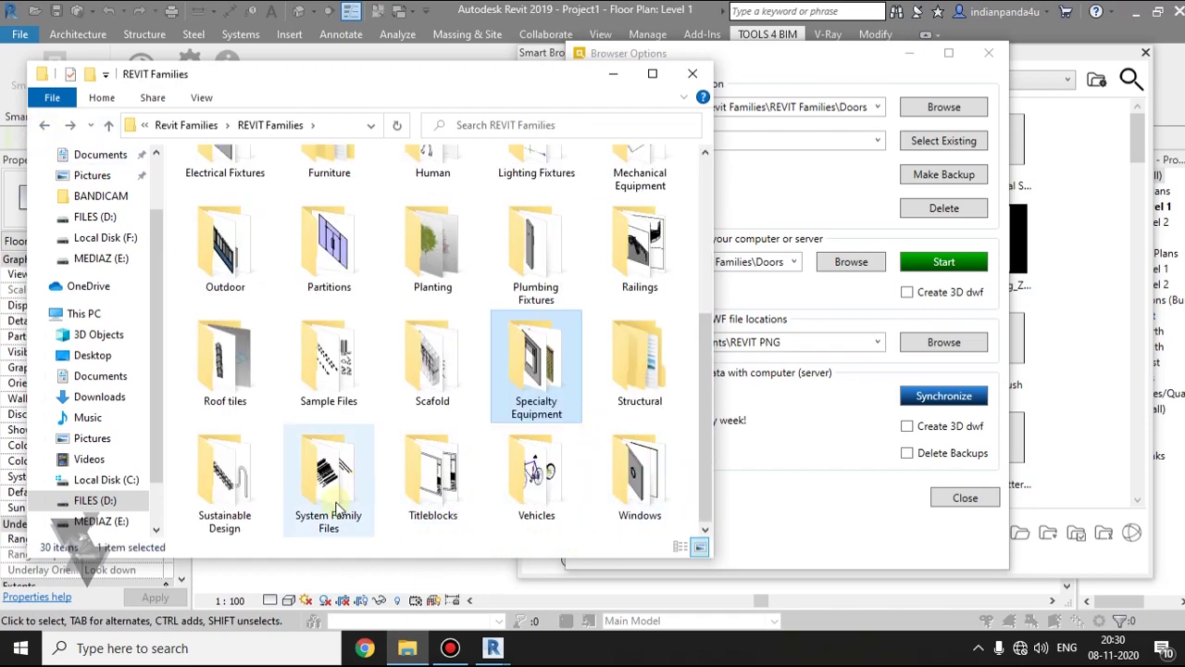
double_click(233, 389)
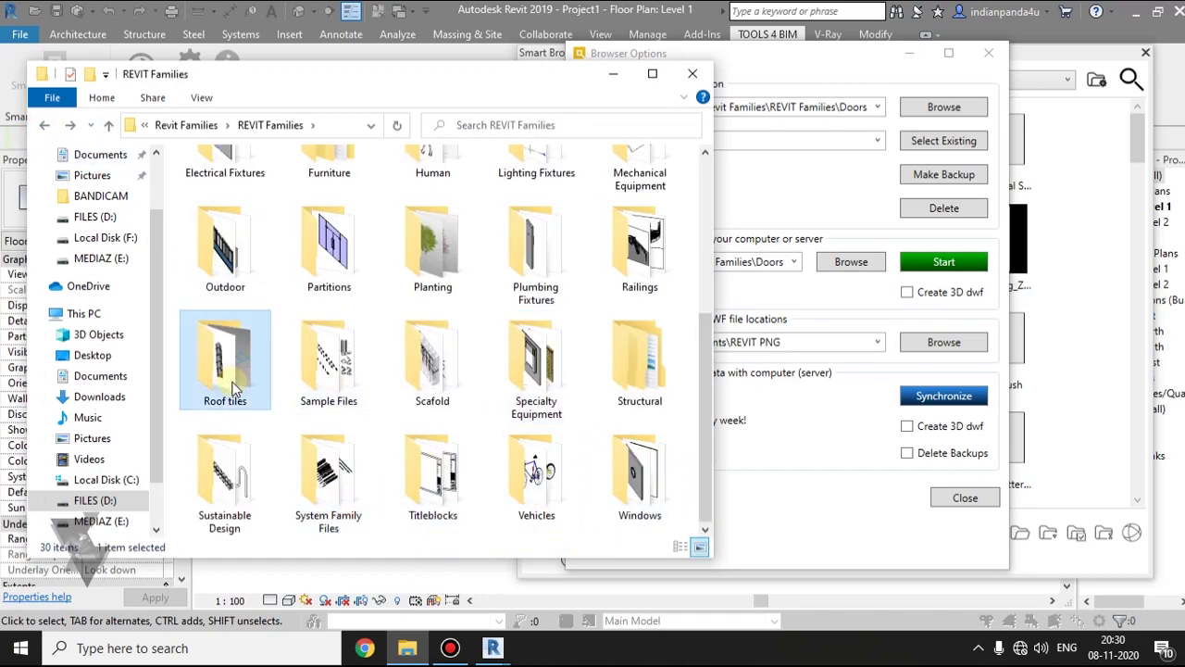
left_click(44, 124)
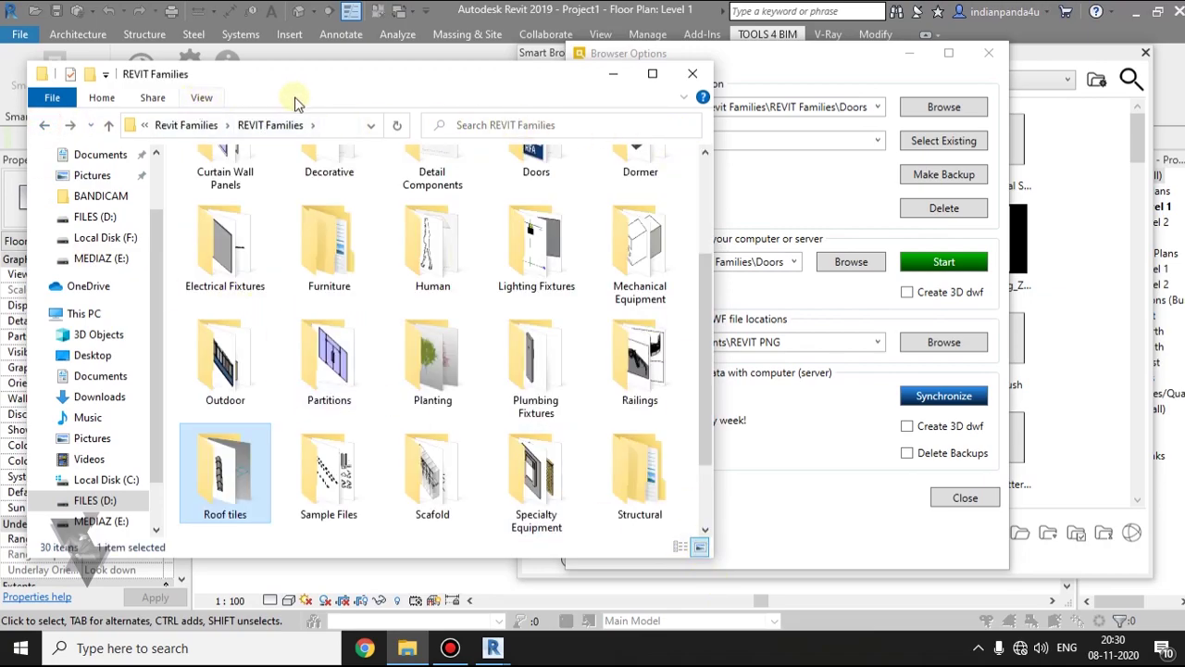
left_click_drag(278, 72, 307, 59)
double_click(252, 445)
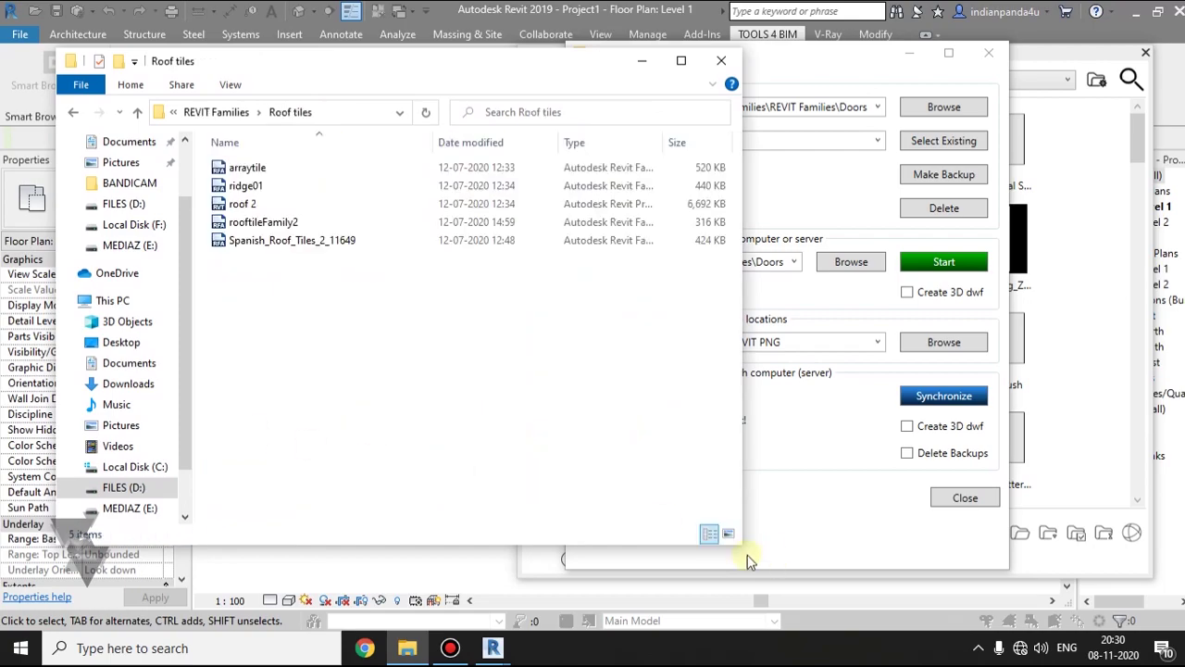
Display the five roof tile family files as large icons
left_click(728, 533)
mouse_move(259, 269)
left_mouse_down()
mouse_move(500, 275)
mouse_move(696, 196)
left_mouse_up()
left_click(688, 286)
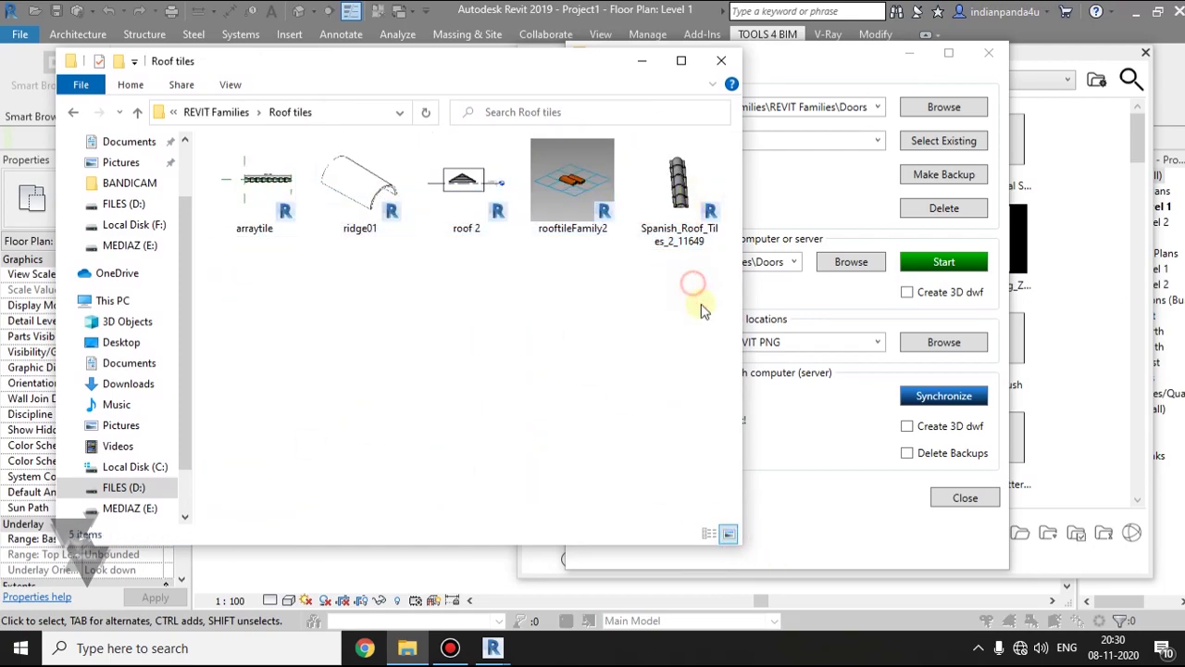
left_click_drag(324, 84, 352, 83)
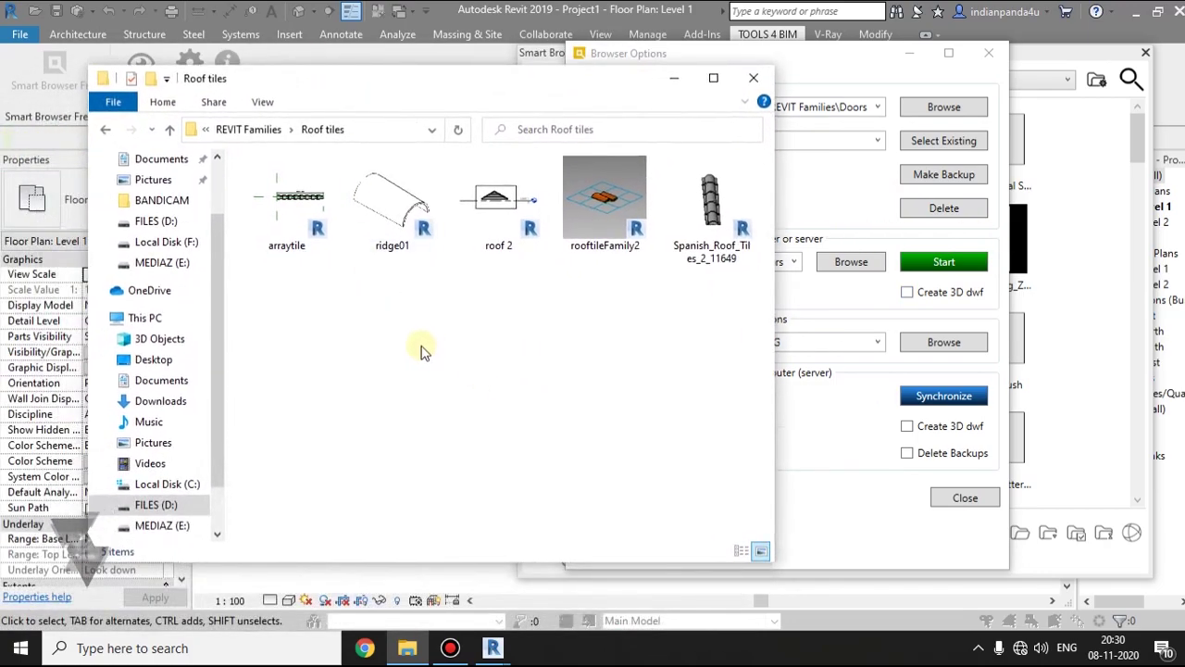
Copy the Roof tiles folder path from the Explorer address bar
left_click(192, 508)
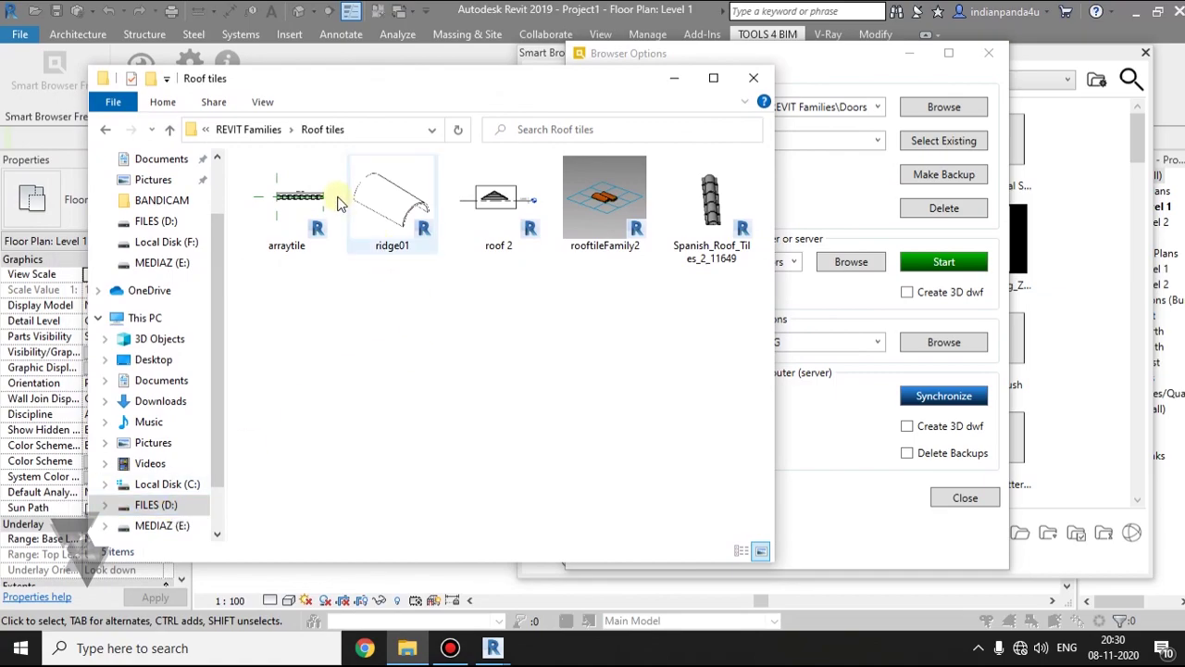
left_click(370, 130)
right_click(310, 134)
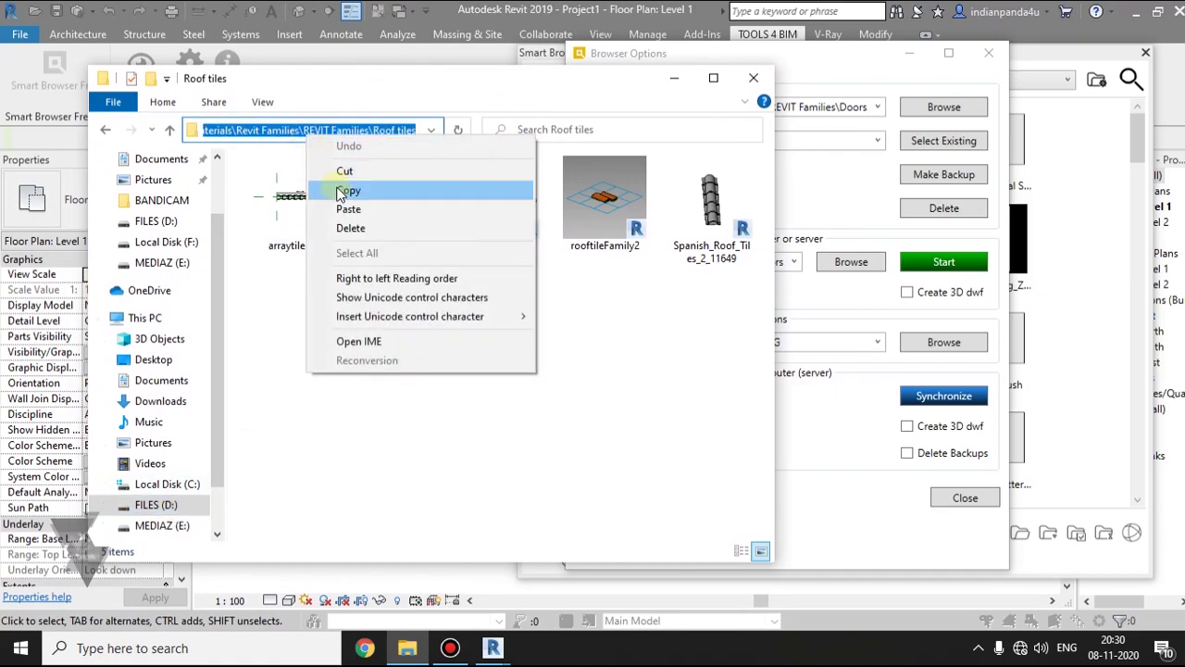
left_click(342, 191)
left_click(410, 370)
left_click(662, 81)
Browse for the REVIT Families\Roof tiles folder as the data storage location
key("alt+Tab")
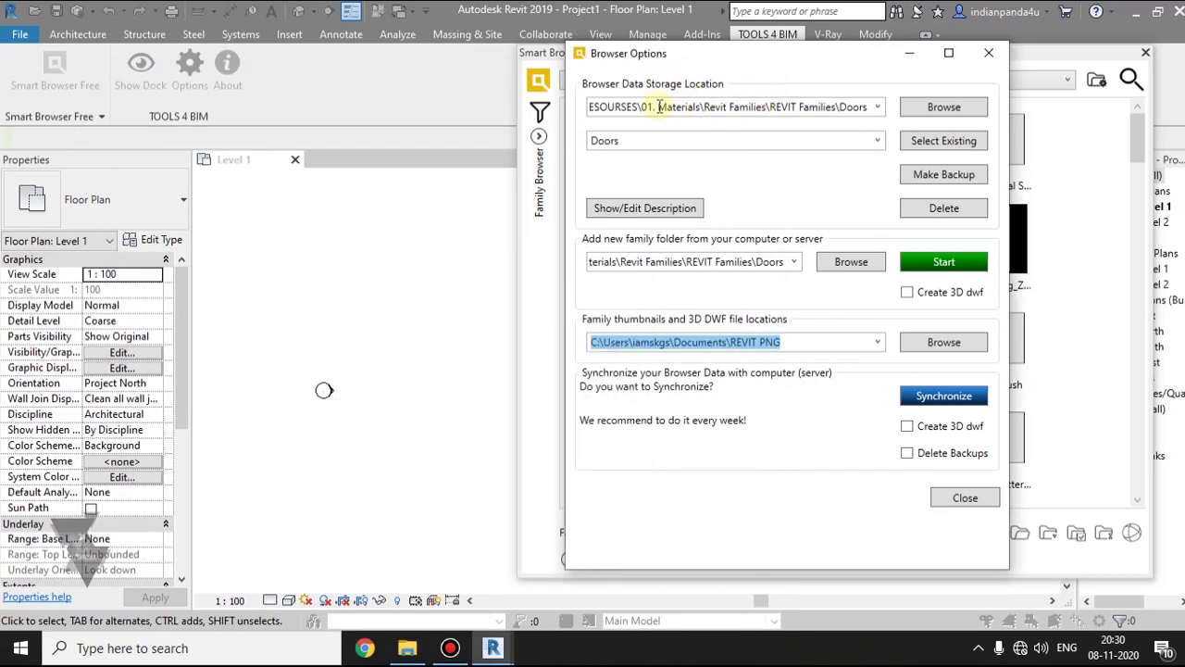
left_click(944, 108)
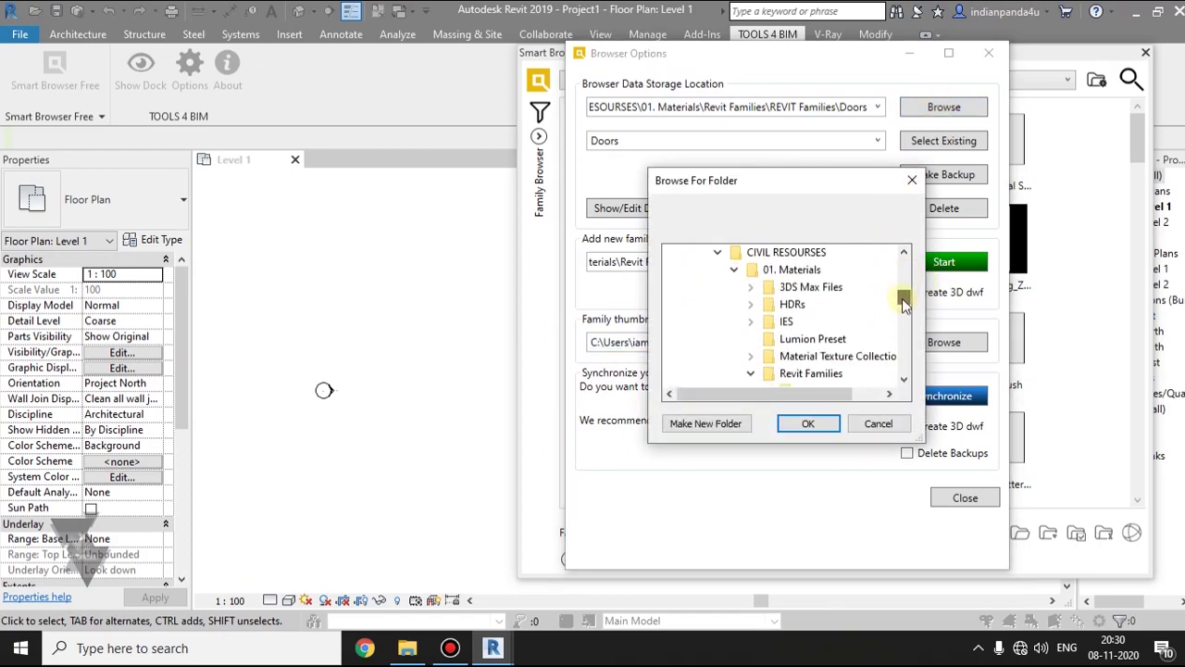
left_click_drag(904, 317, 904, 350)
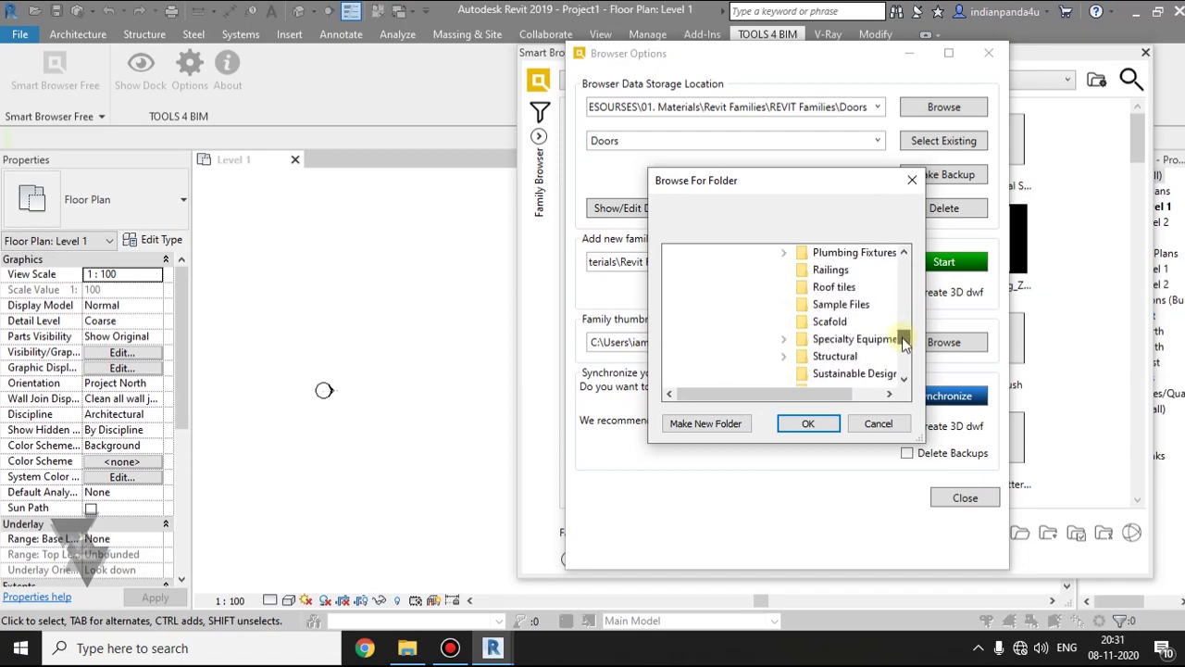
left_click(844, 293)
Confirm Roof tiles as the storage location and copy its path
left_click(824, 423)
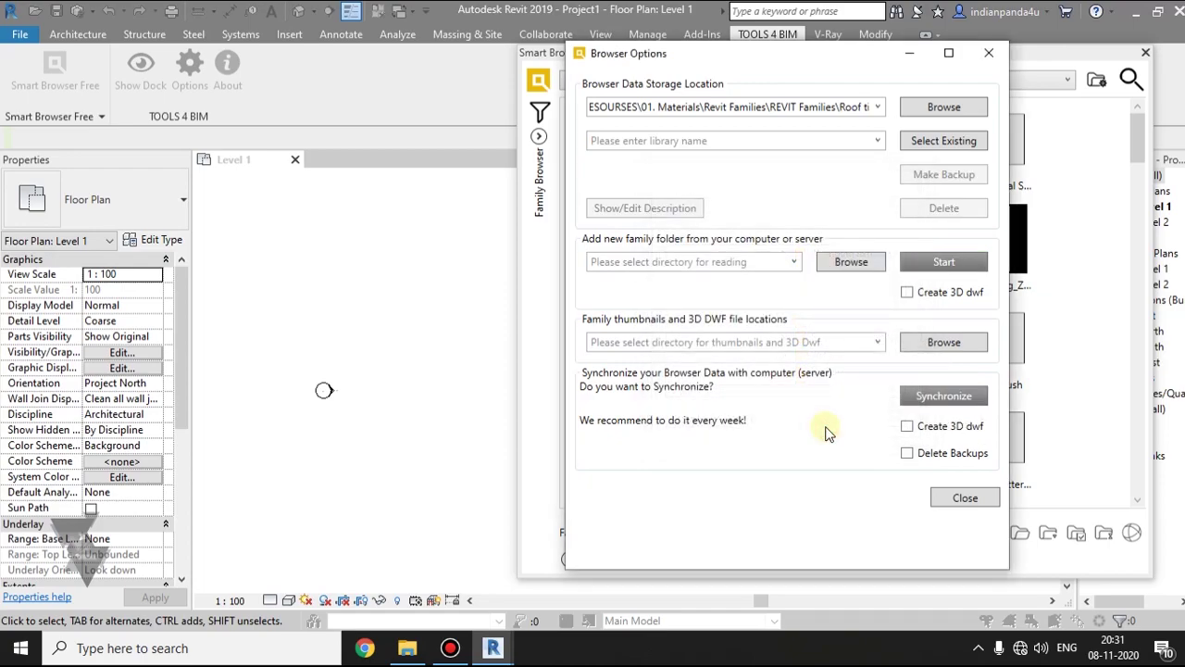
left_click(861, 109)
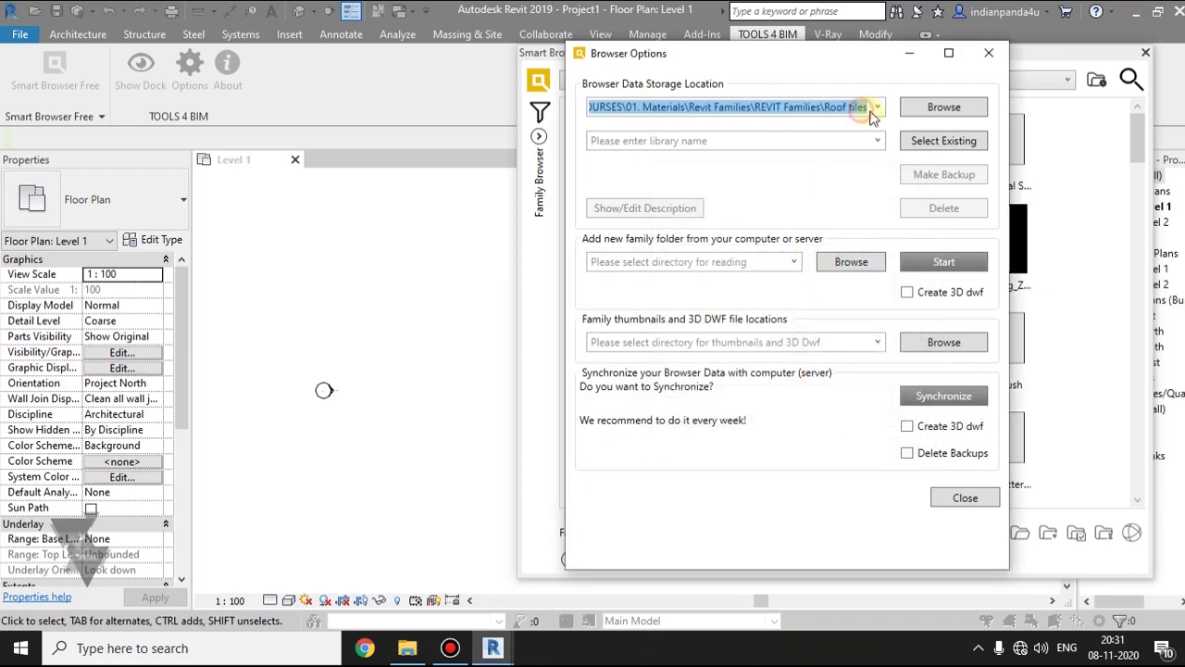
right_click(811, 108)
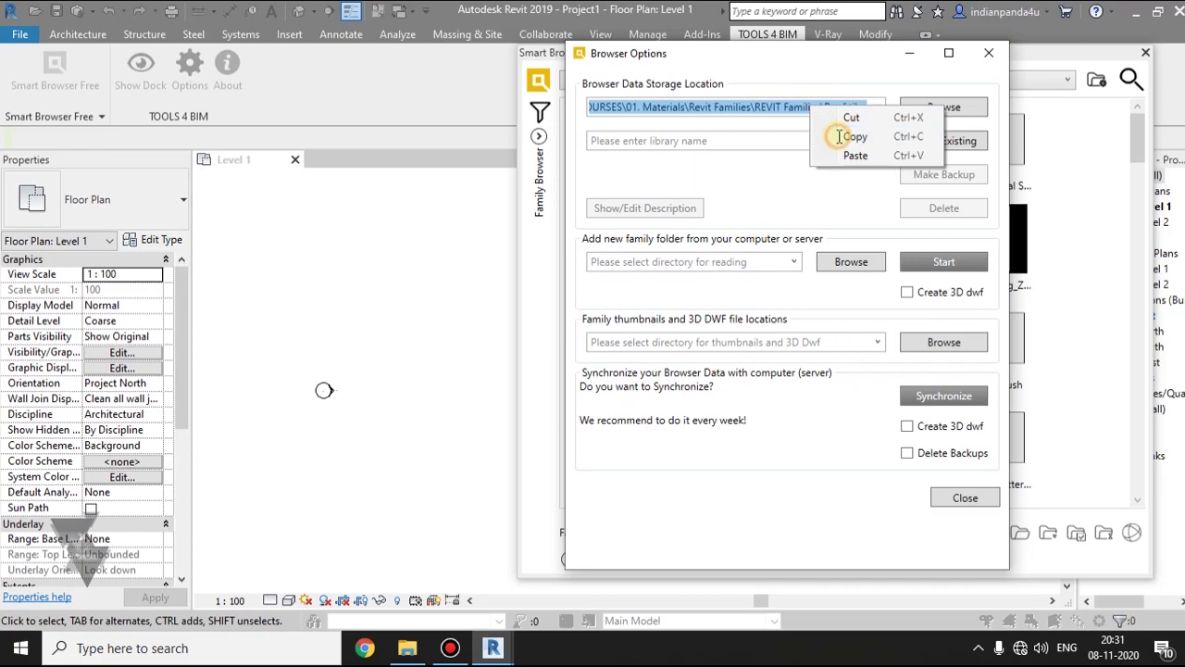
left_click(829, 136)
Paste the Roof tiles path as the new family folder and name the library Rooftile
left_click(709, 260)
right_click(709, 262)
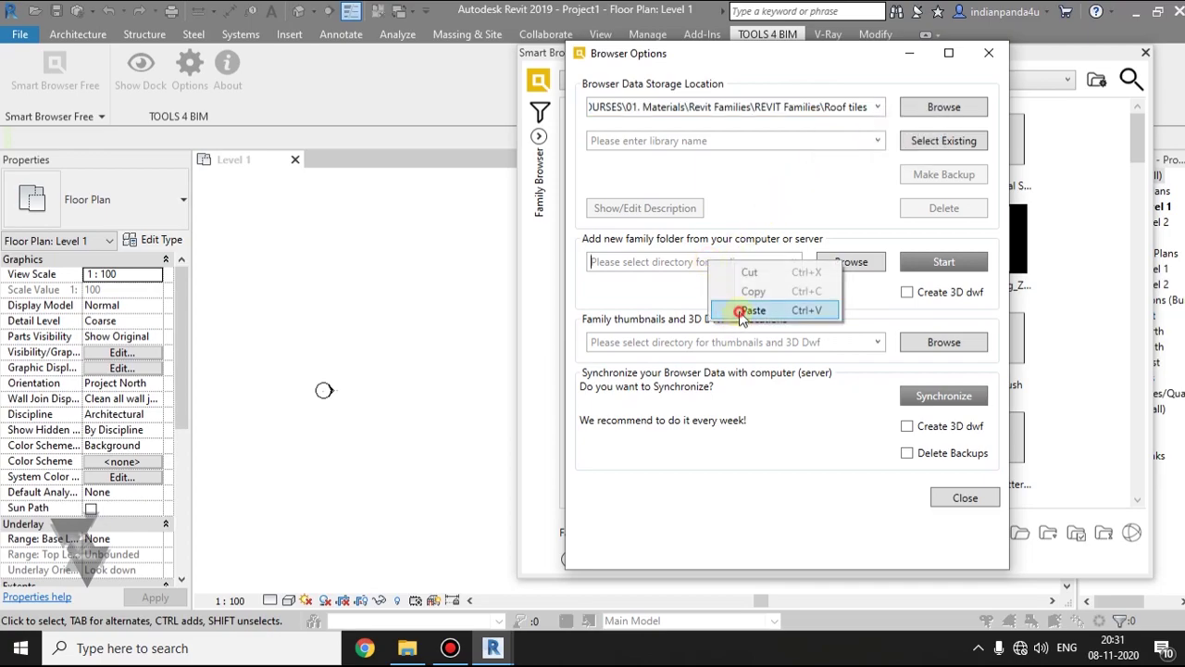
left_click(742, 311)
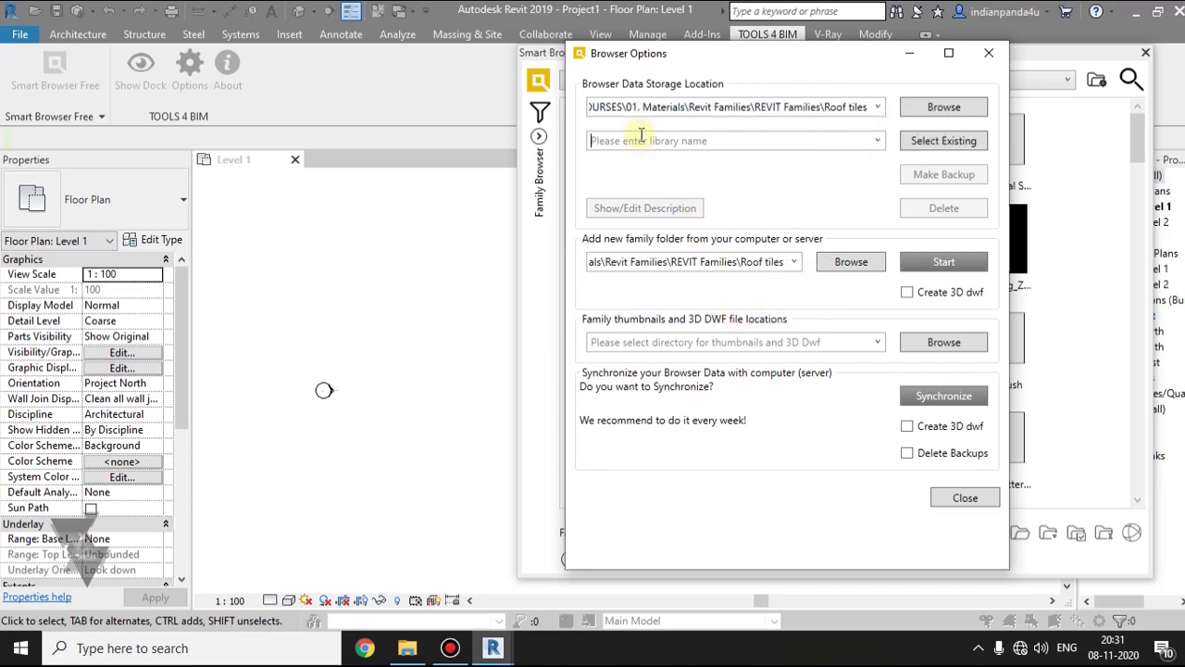
type("Rooftile")
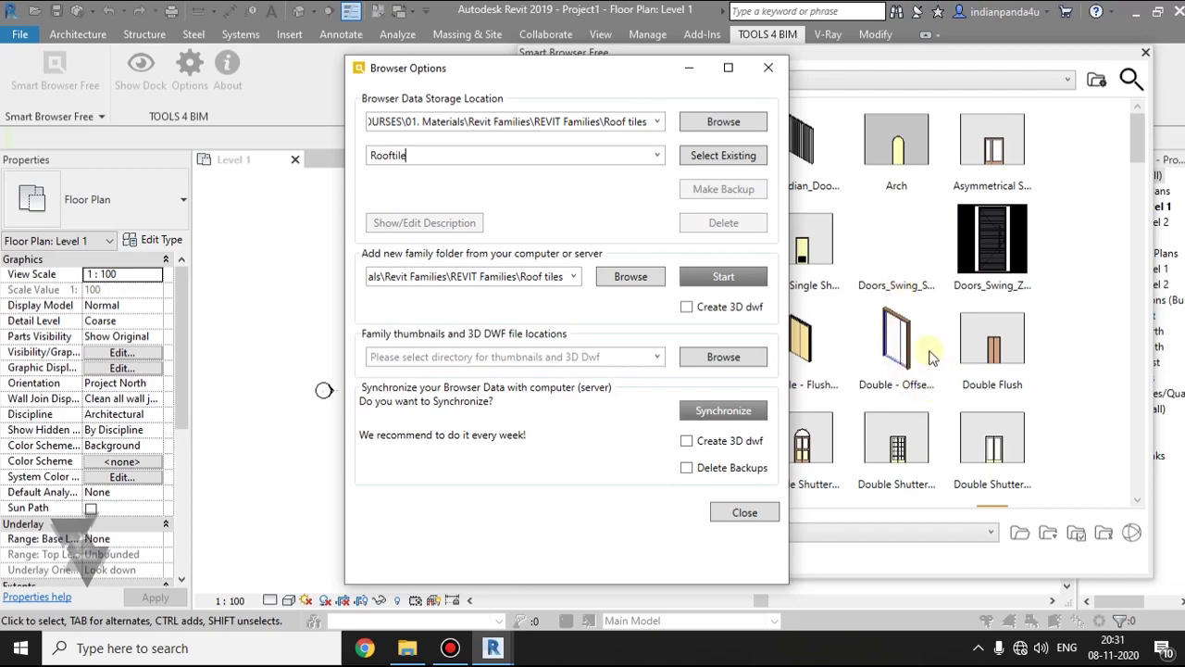
Create a rooftile folder under Documents\REVIT PNG and use it for thumbnails and 3D DWF
left_click(715, 356)
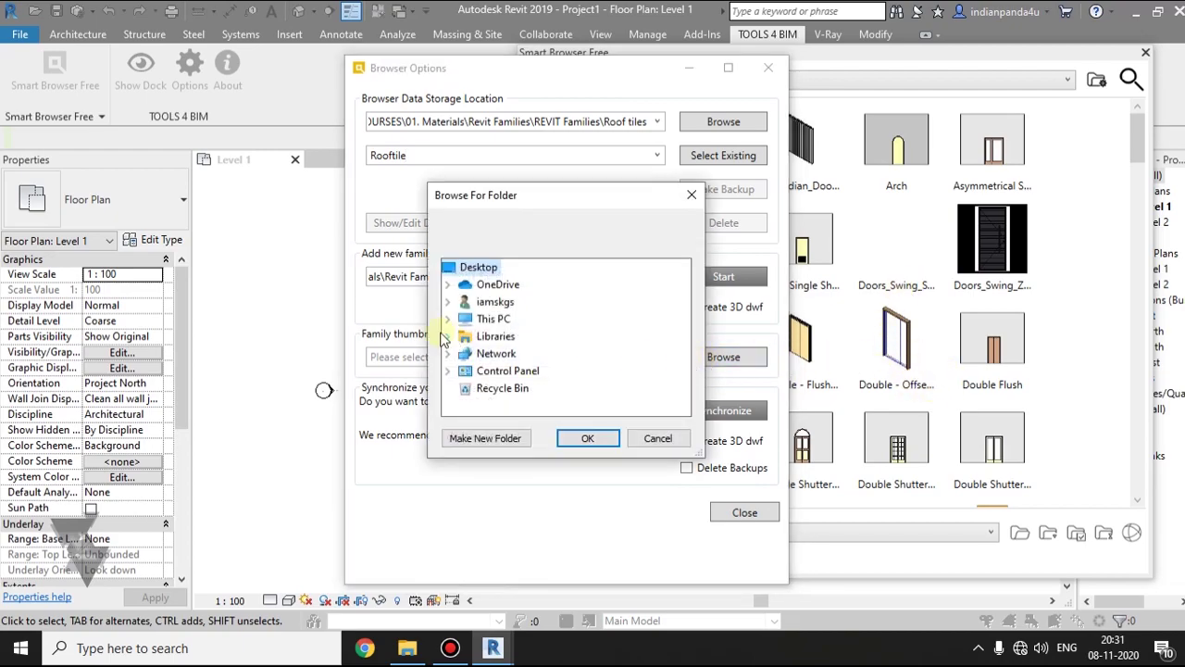
left_click(449, 337)
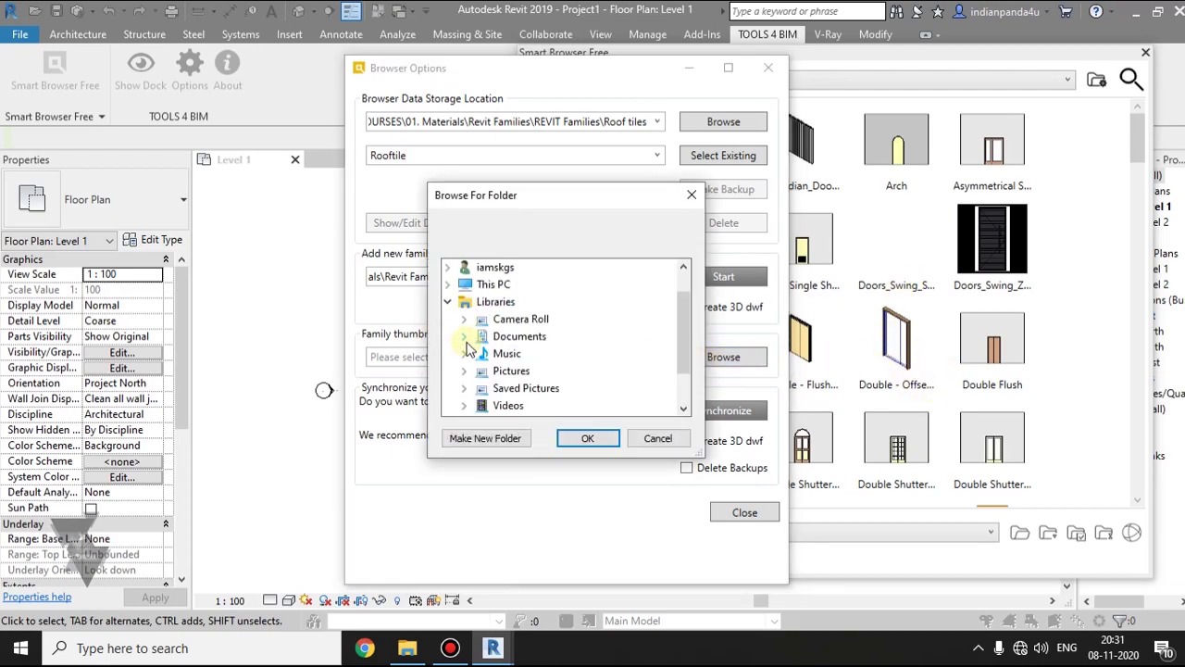
left_click(464, 337)
left_click(498, 390)
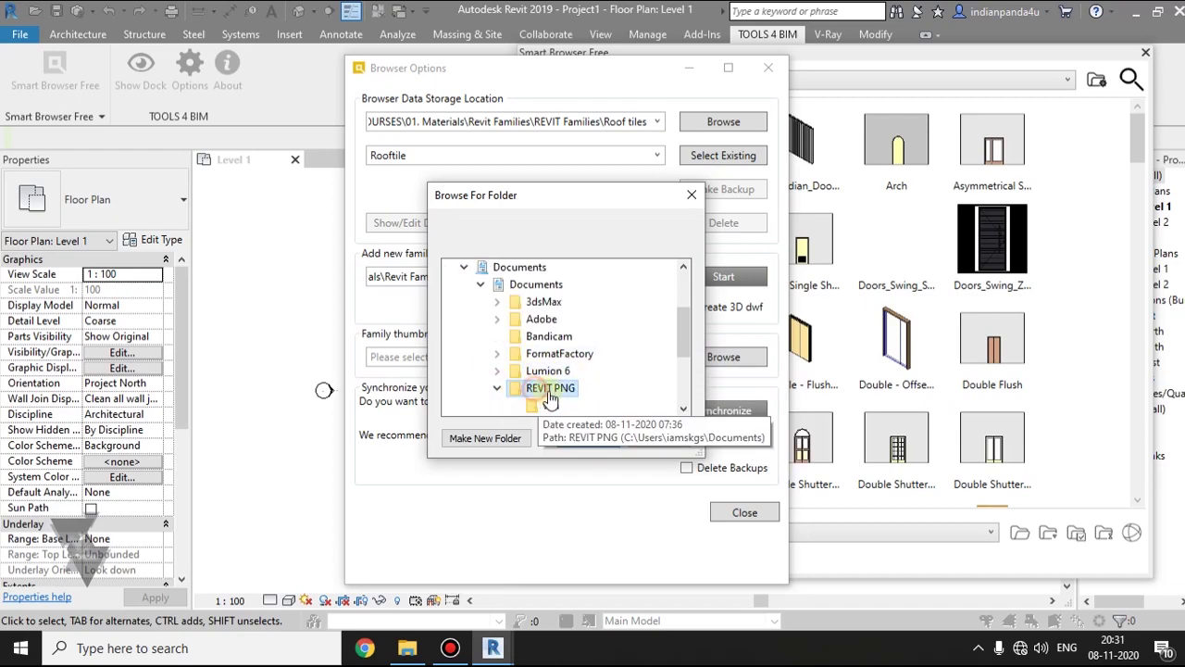
left_click(500, 438)
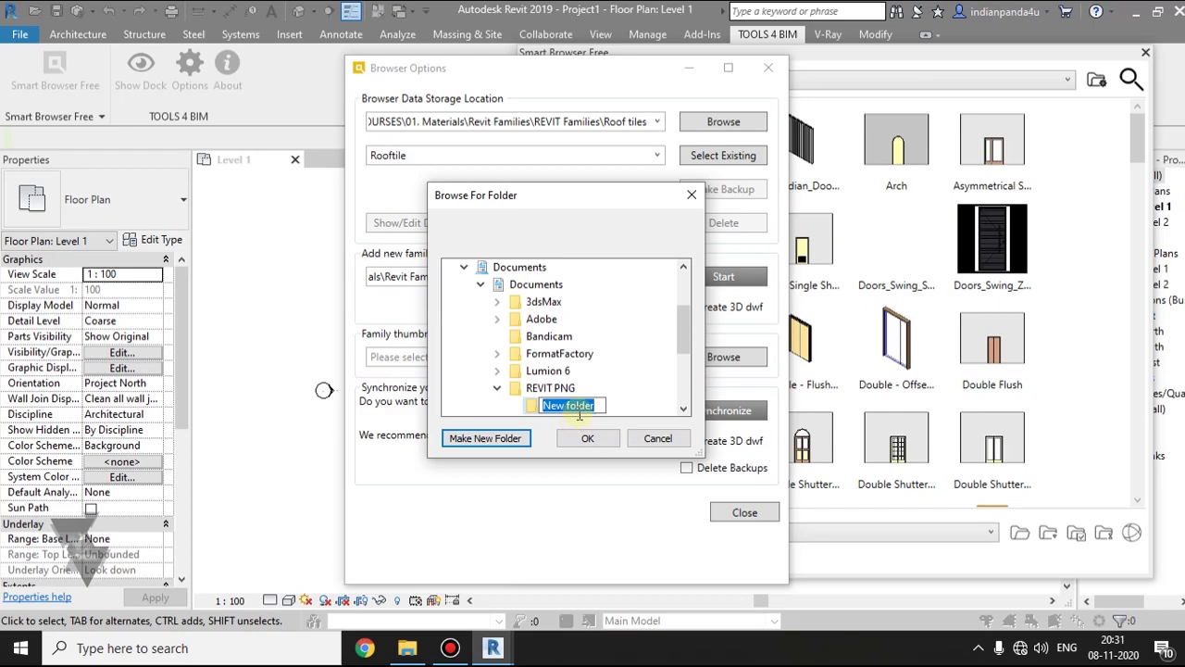
type("rooftile")
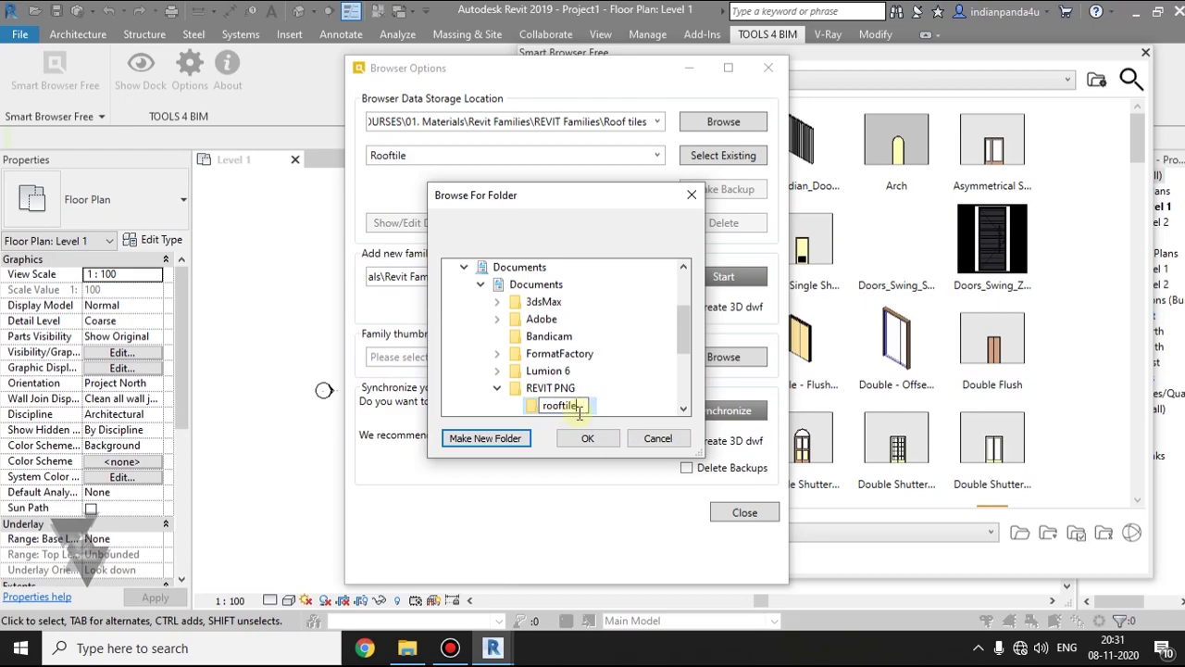
key("Return")
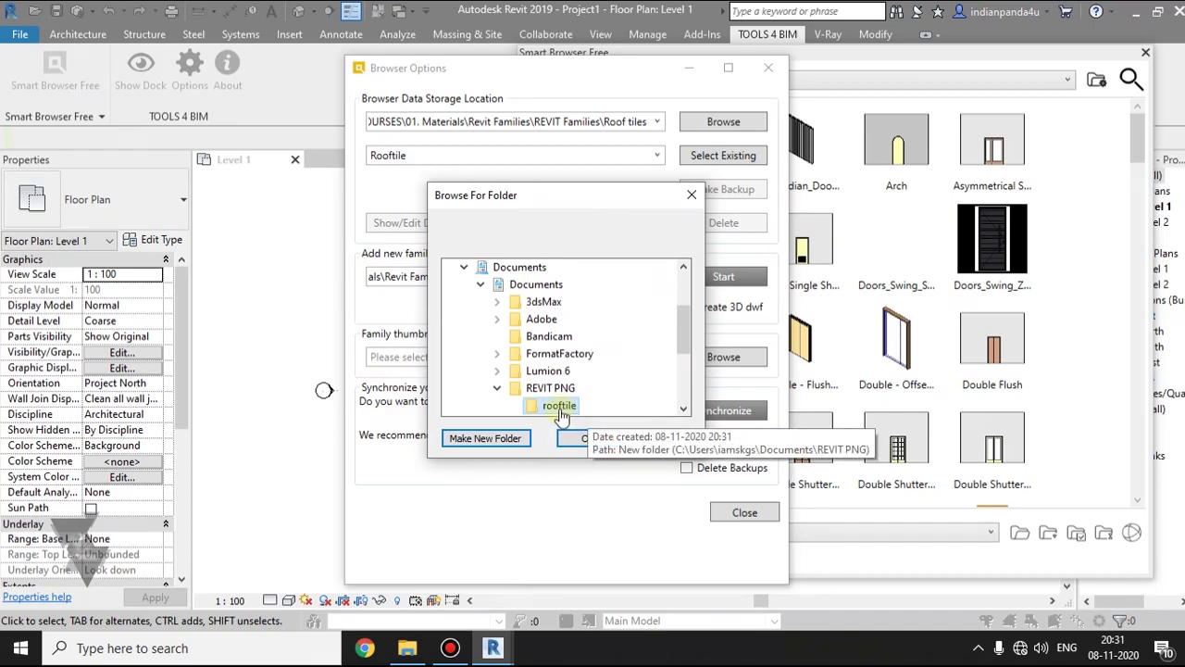
left_click(585, 440)
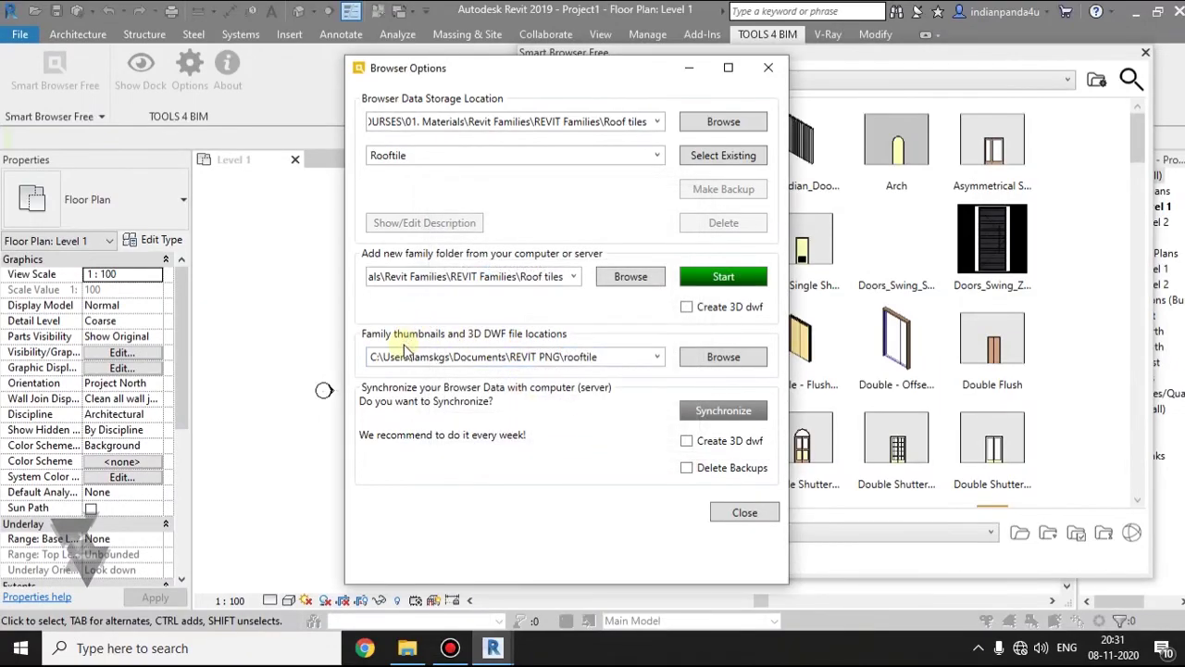
left_click(373, 359)
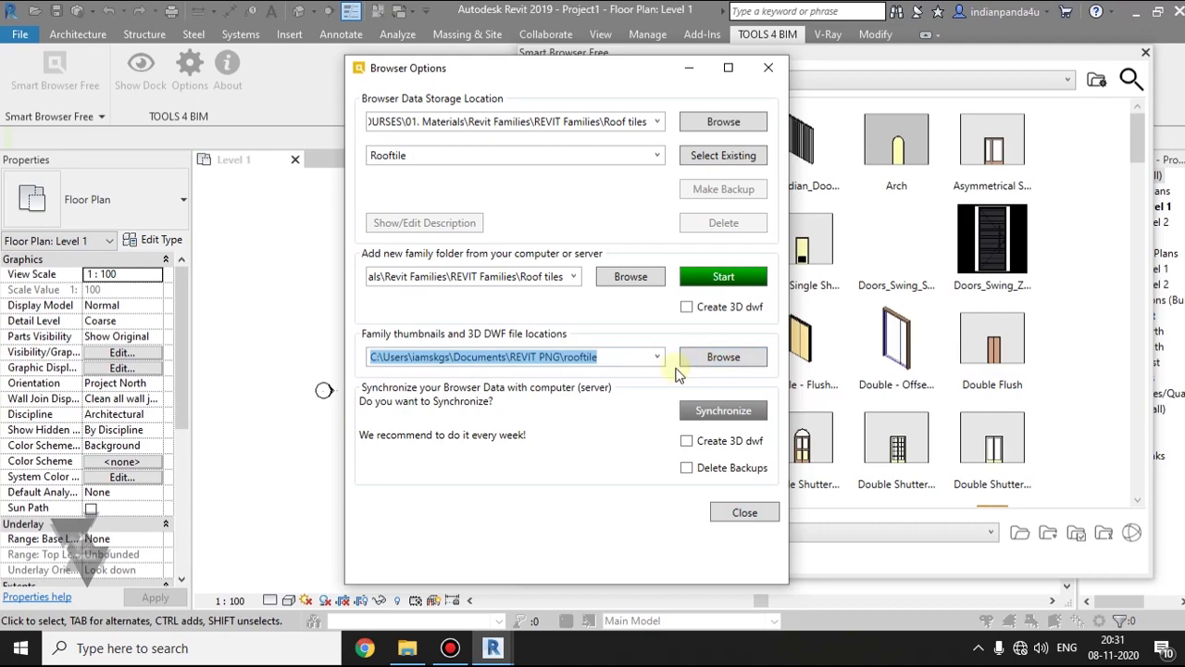
Start the import, fill in company, creator, description and notes fields, and confirm
left_click(738, 278)
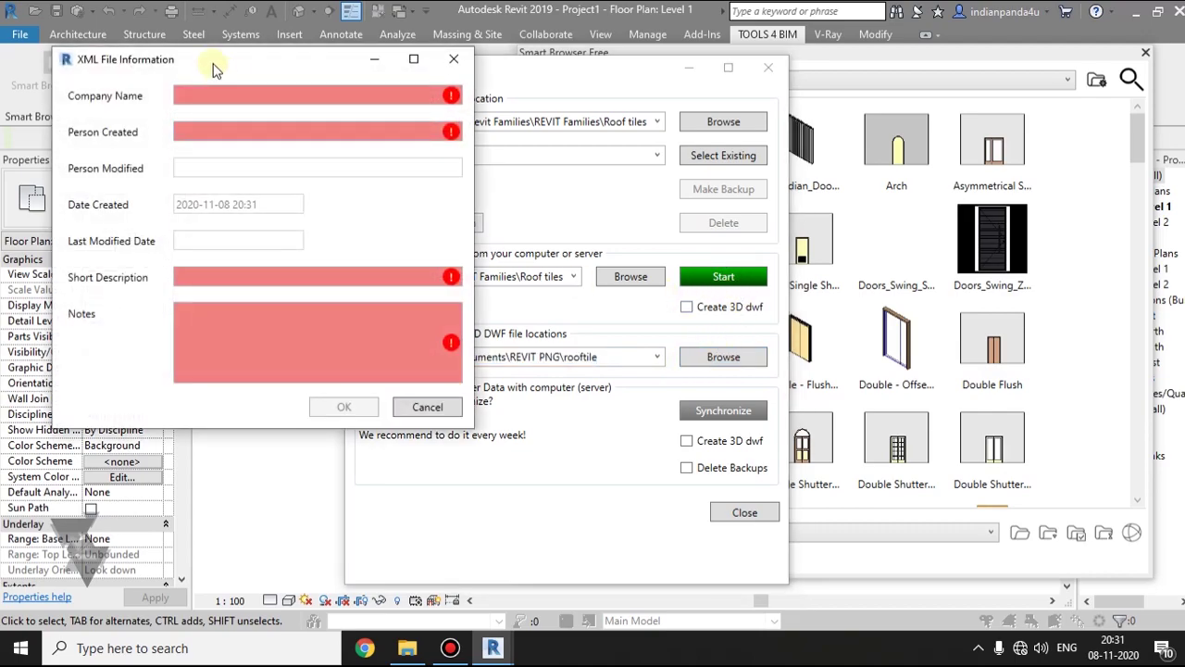
left_click(229, 92)
type("alpha")
key("Tab")
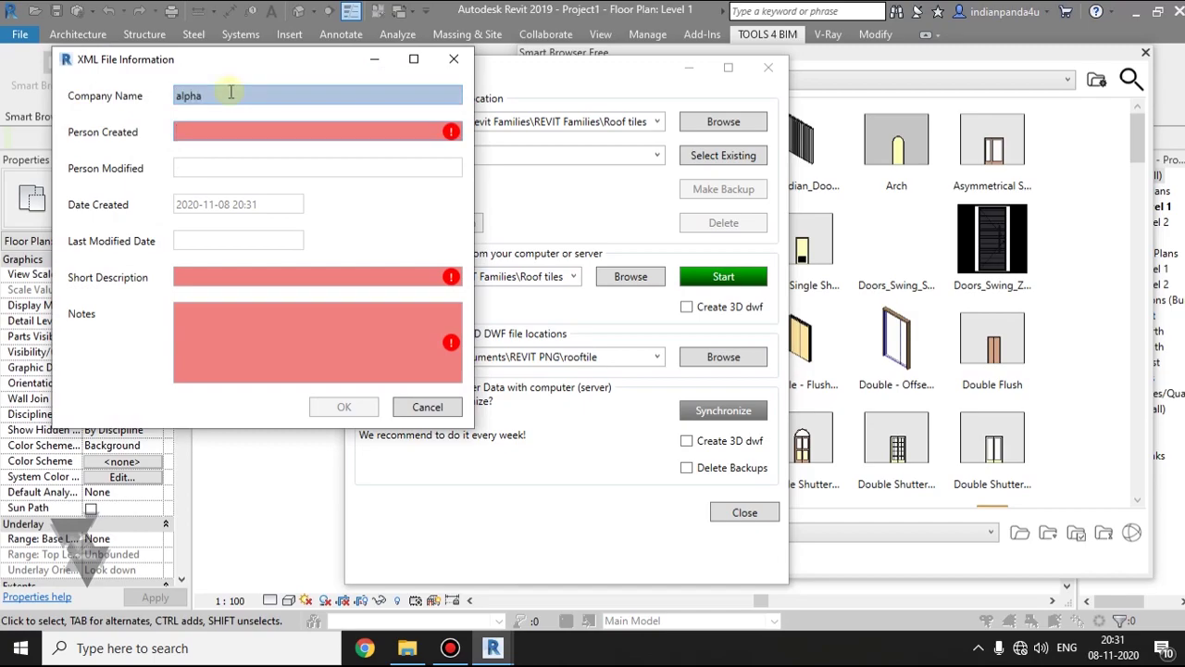
type("syam")
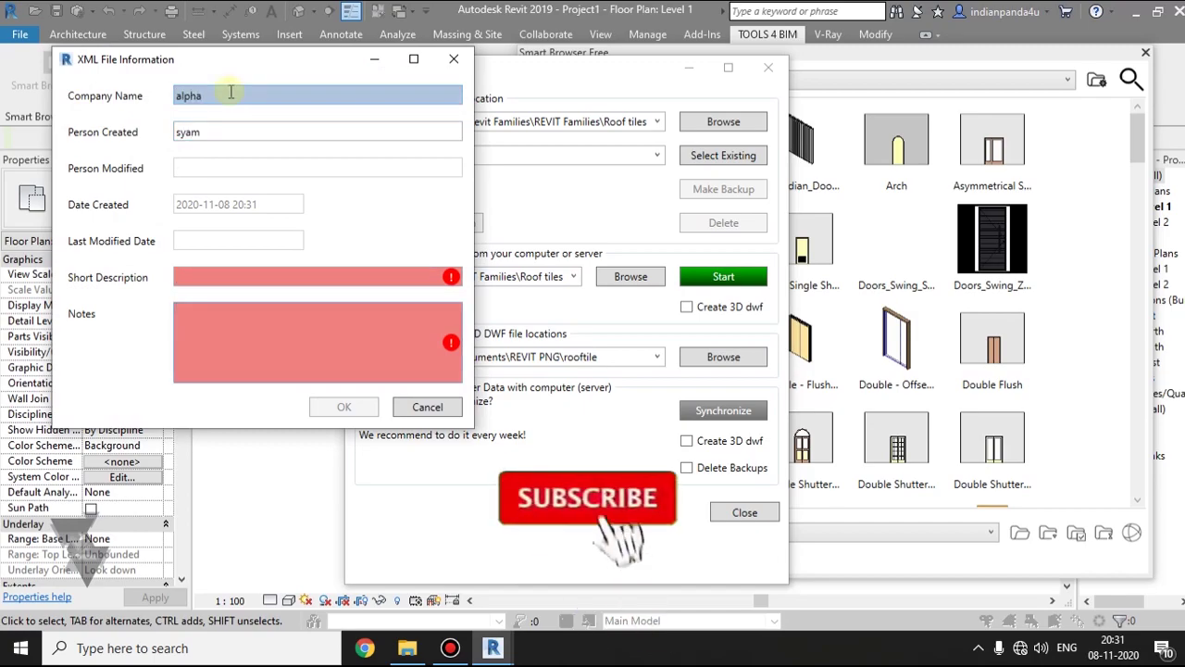
left_click(185, 277)
type("nil")
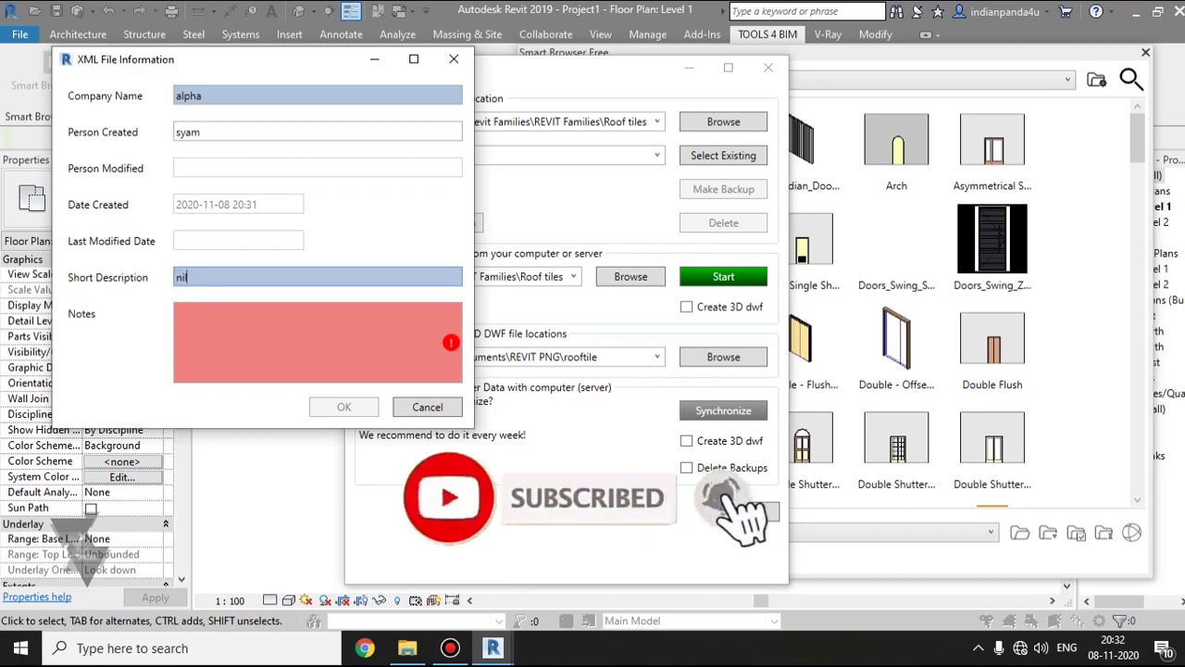
left_click(240, 357)
type("nil")
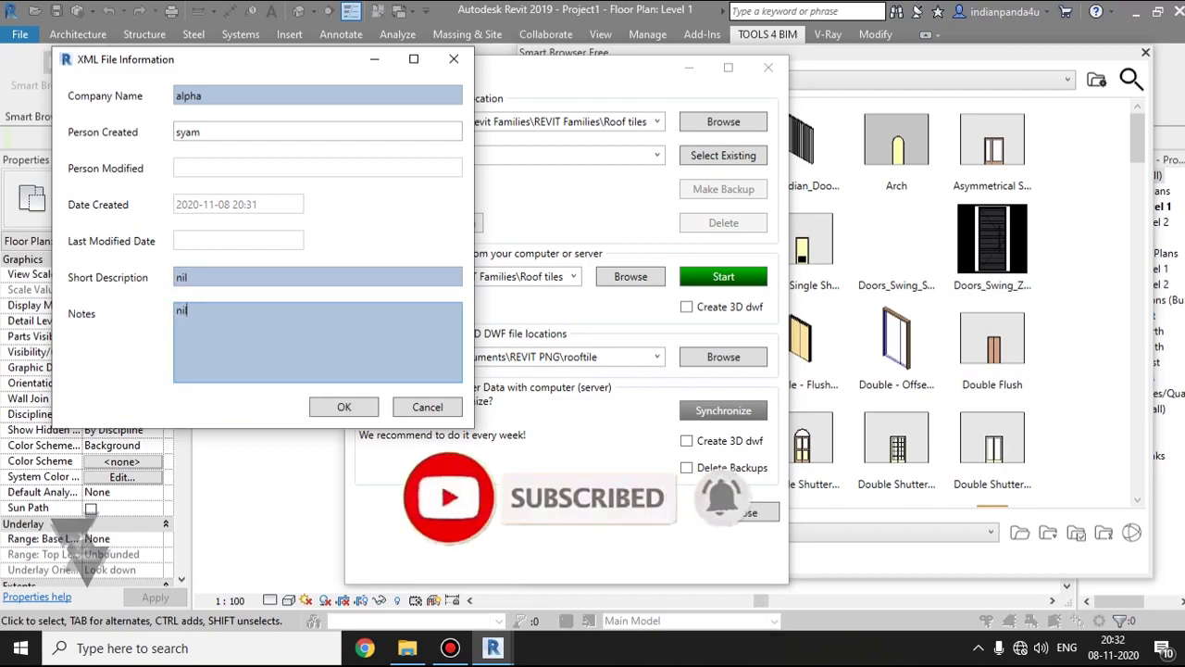
left_click(341, 406)
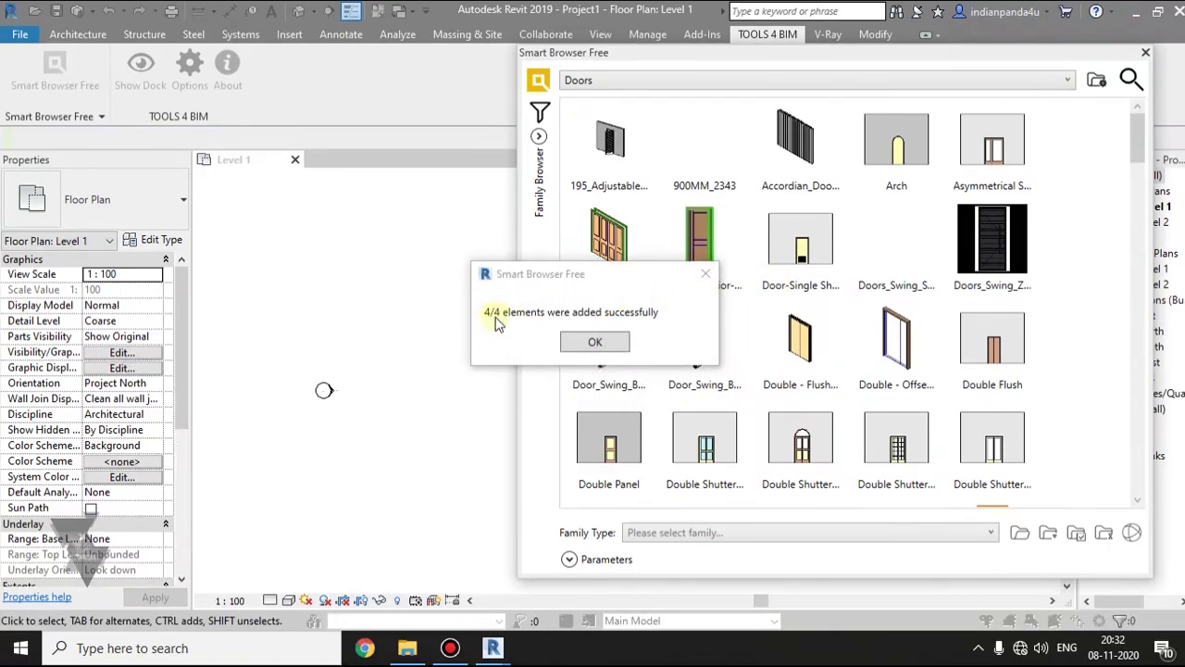
Dismiss the success message and switch the browser to the Rooftile category
left_click(596, 343)
left_click(746, 507)
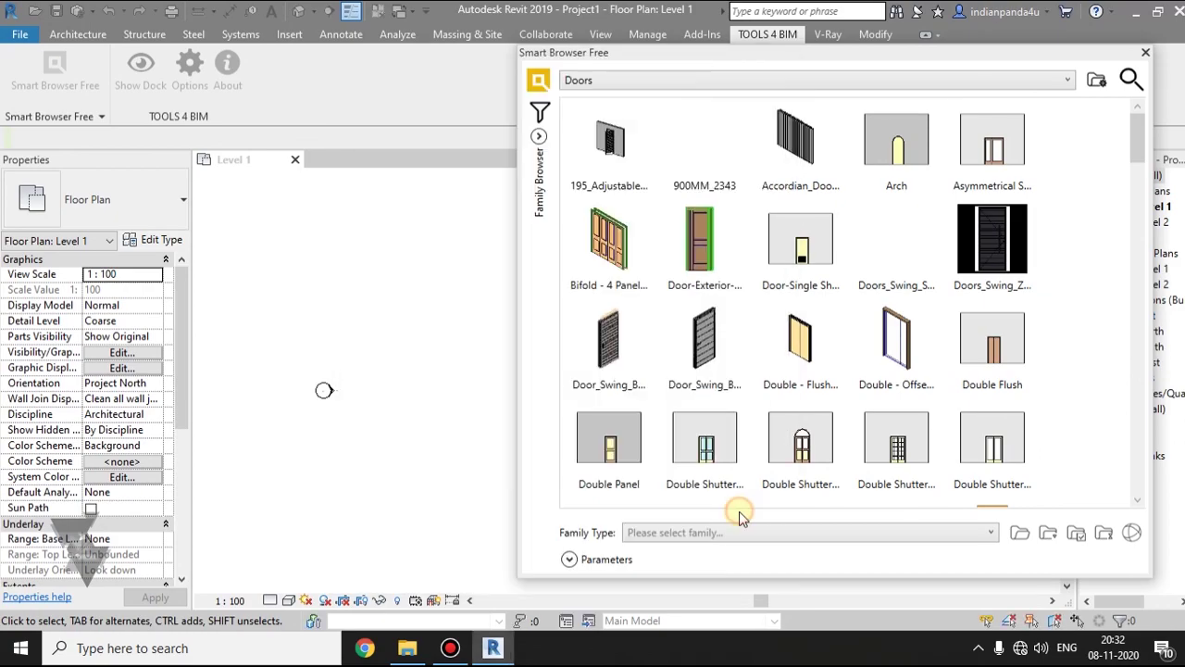
left_click(611, 80)
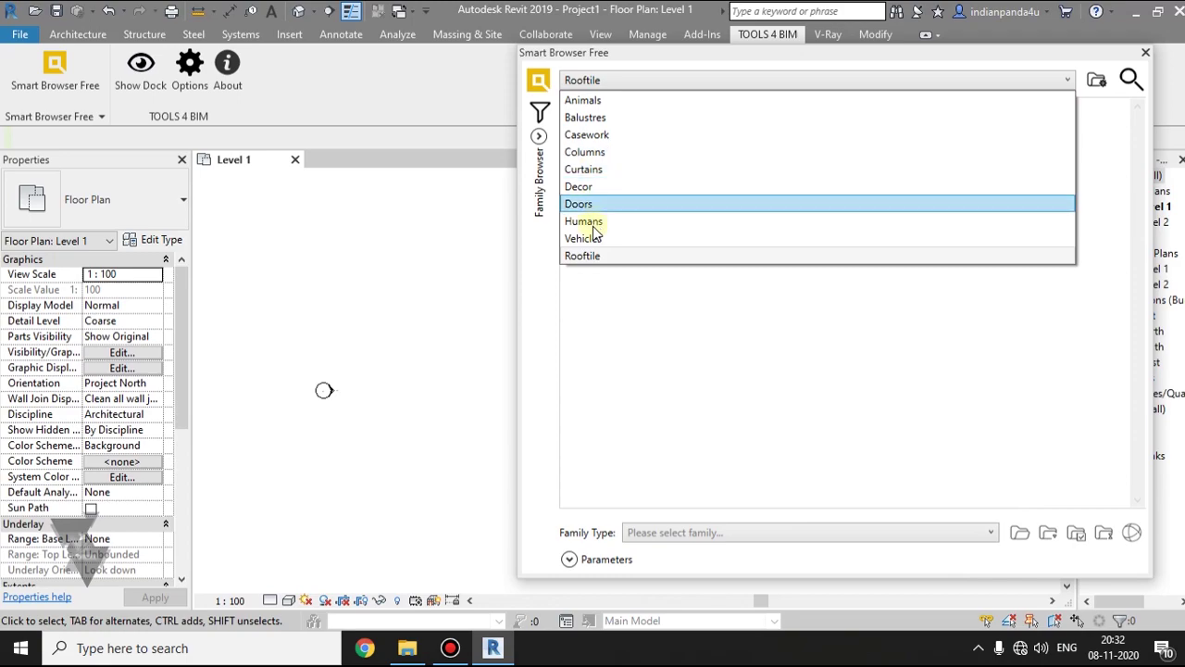
left_click(593, 252)
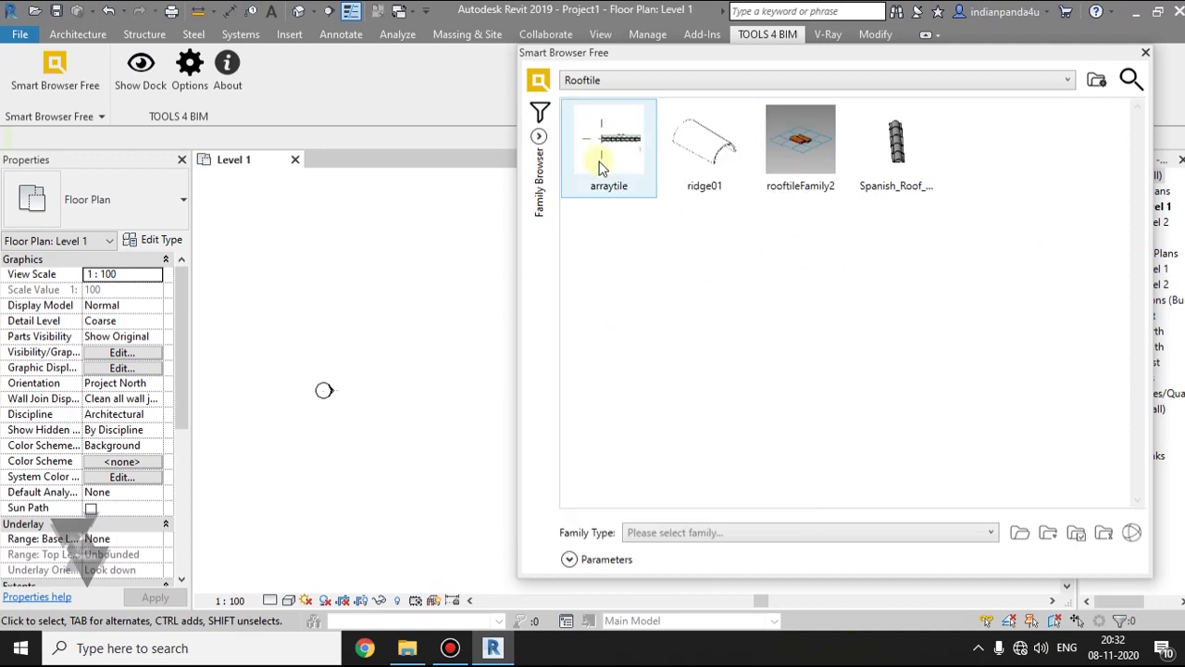
Check the ridge01, rooftileFamily2 and Spanish roof tile families, then close Smart Browser
left_click(814, 154)
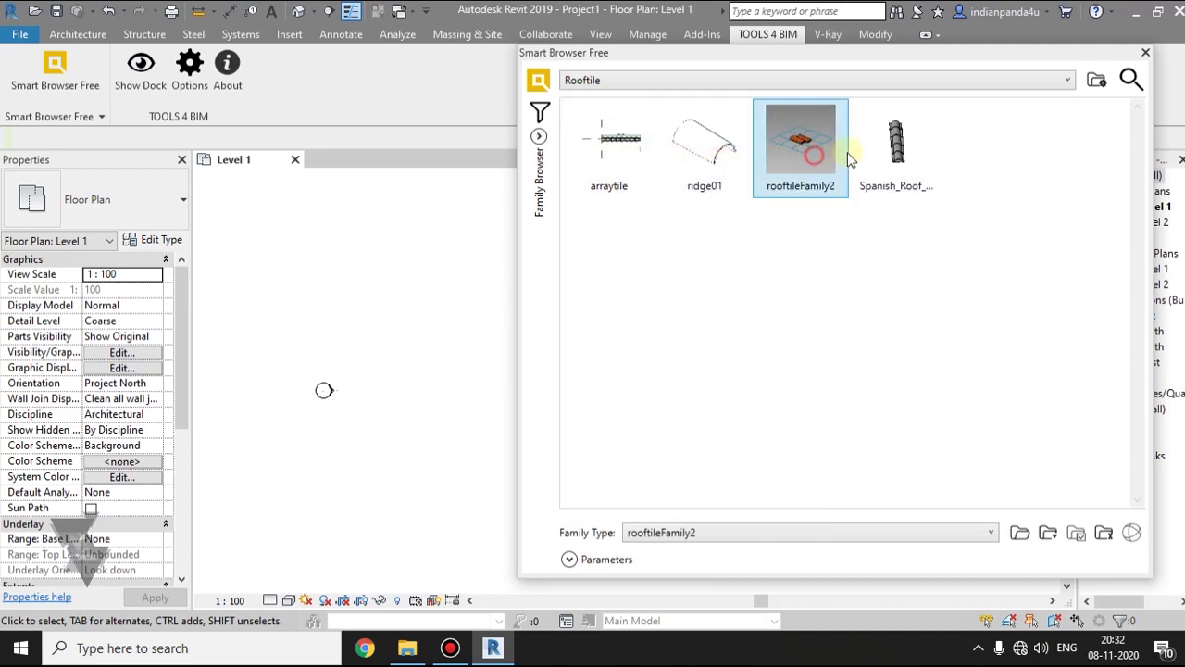
left_click(896, 146)
left_click(706, 144)
left_click(800, 144)
left_click(896, 146)
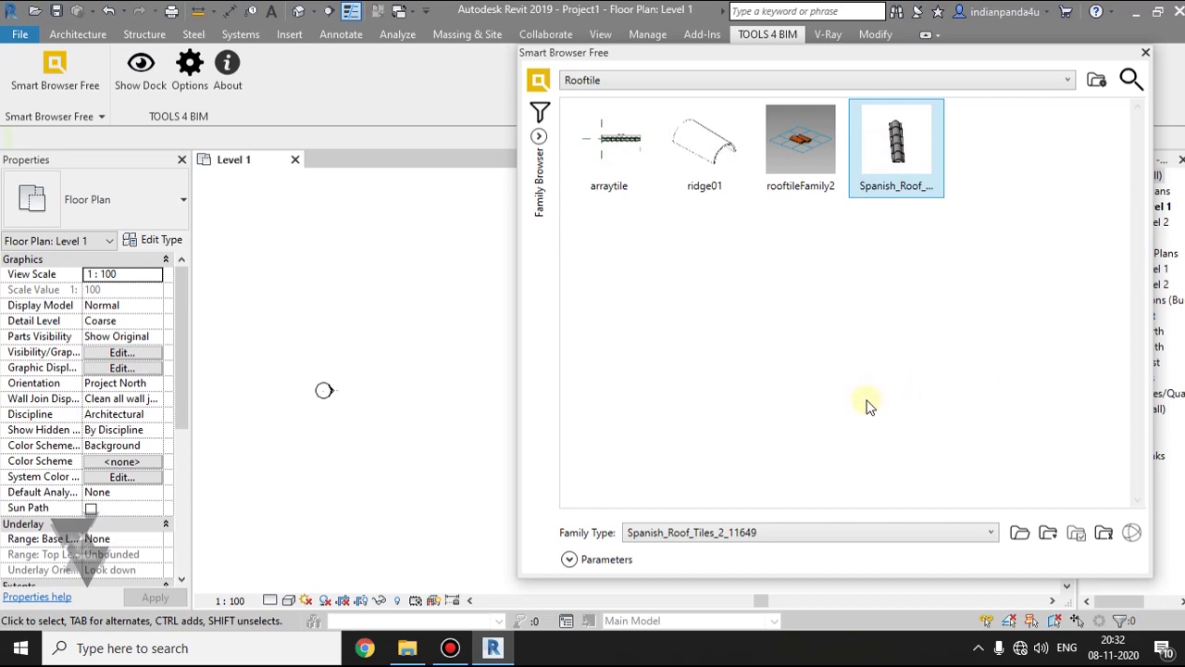
left_click(1146, 52)
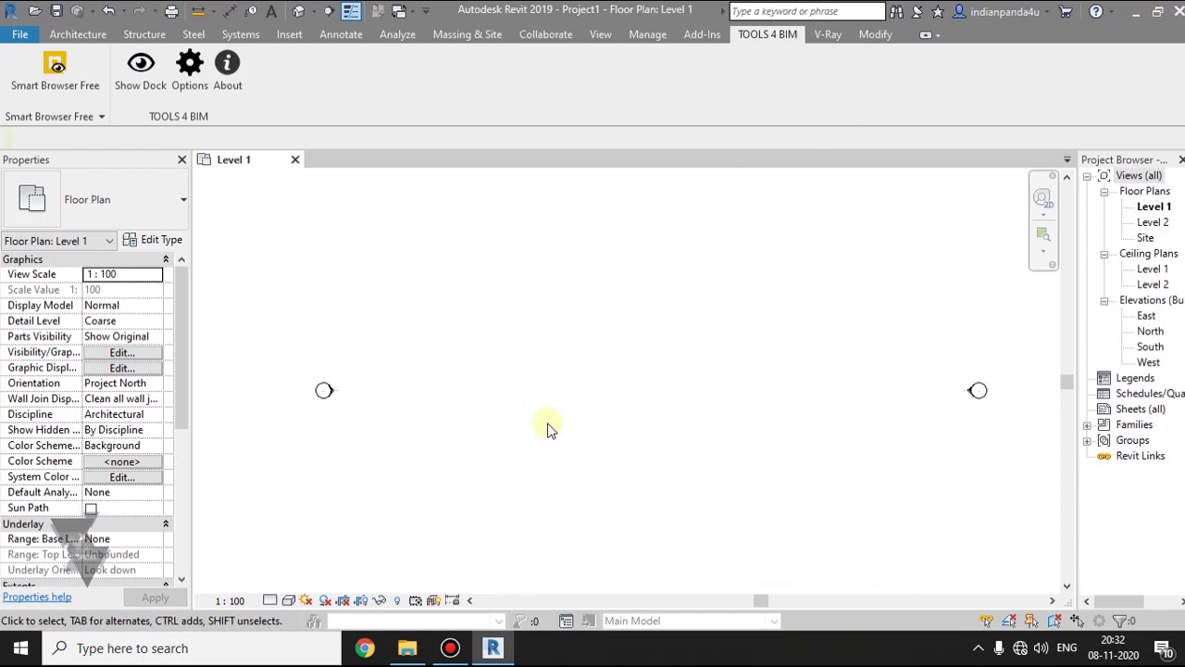
left_click(64, 86)
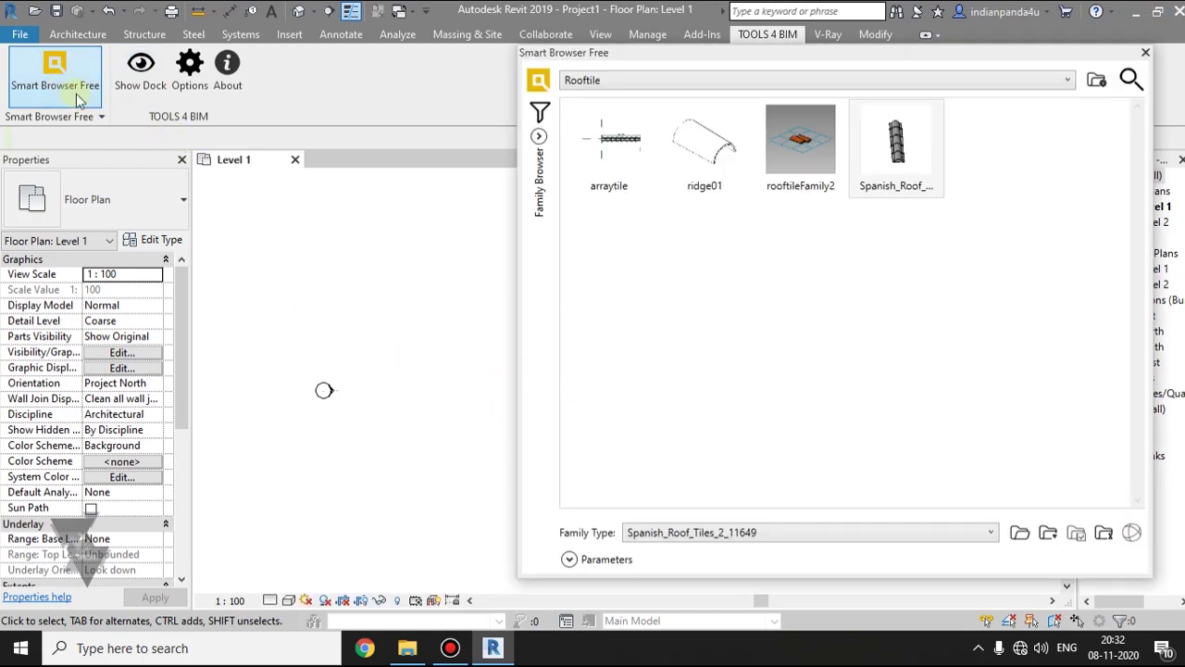
left_click(823, 82)
left_click(716, 137)
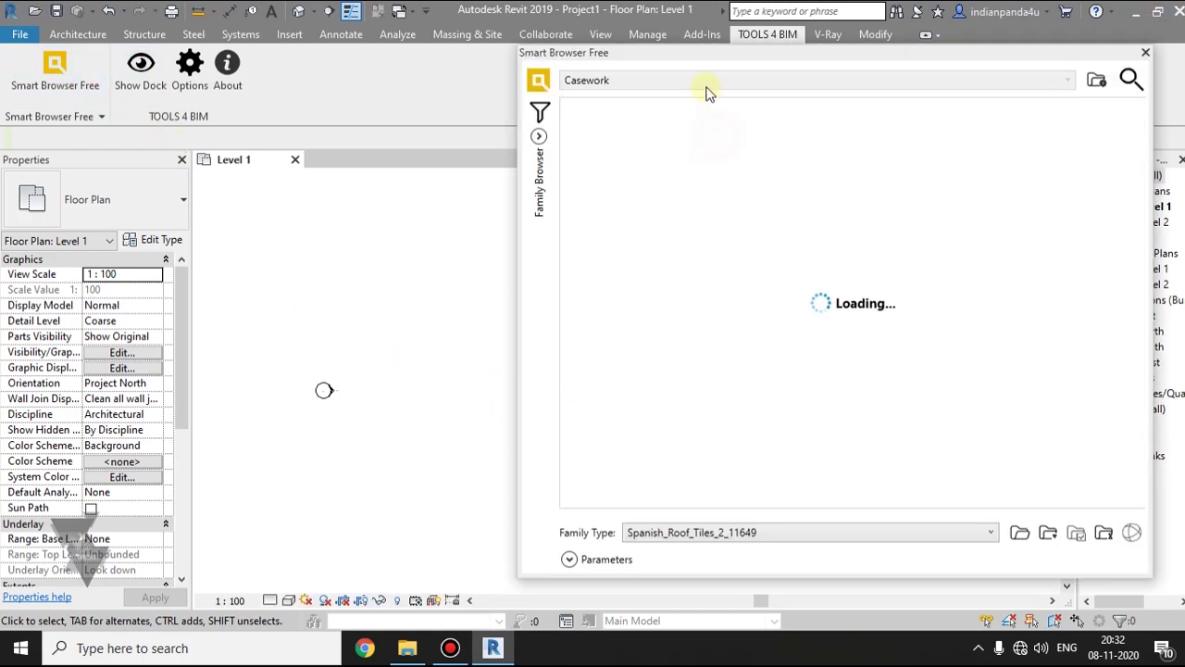
left_click(708, 81)
left_click(628, 206)
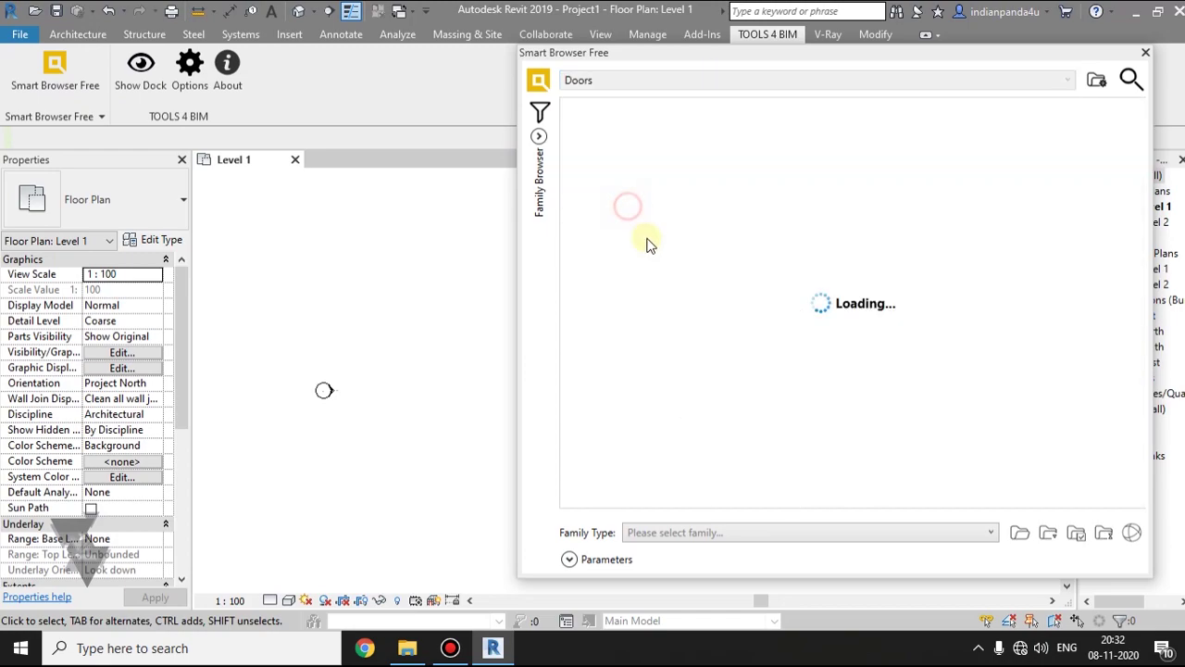
left_click(841, 80)
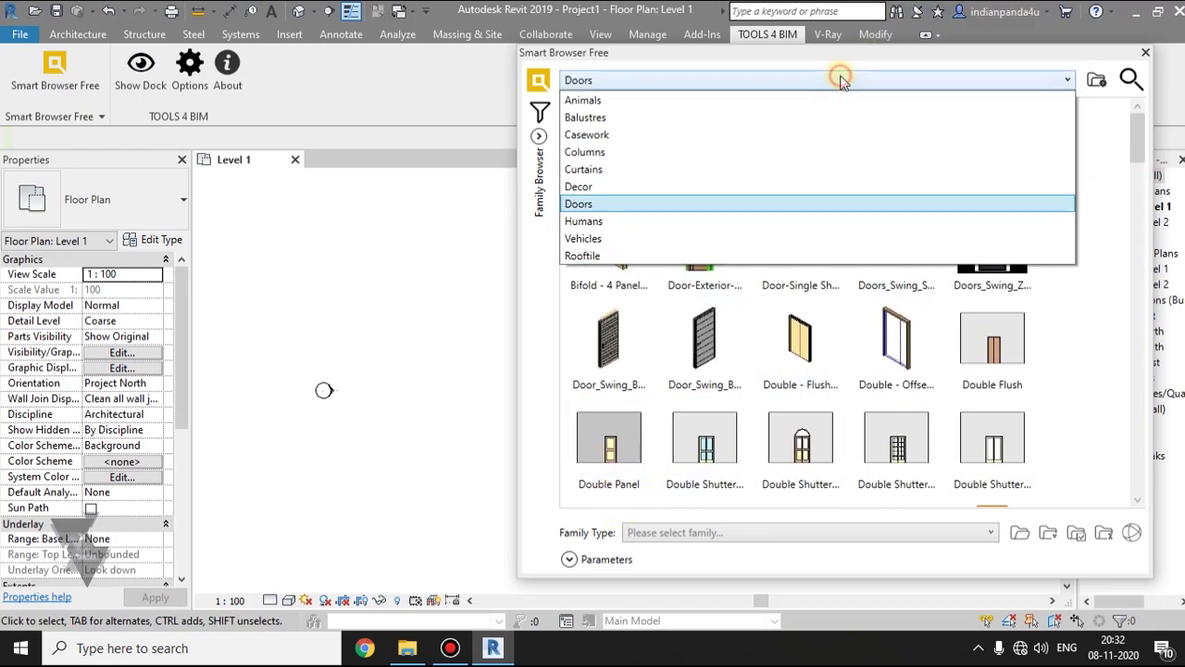
left_click(680, 256)
mouse_move(722, 52)
left_mouse_down()
mouse_move(759, 71)
mouse_move(838, 194)
left_mouse_up()
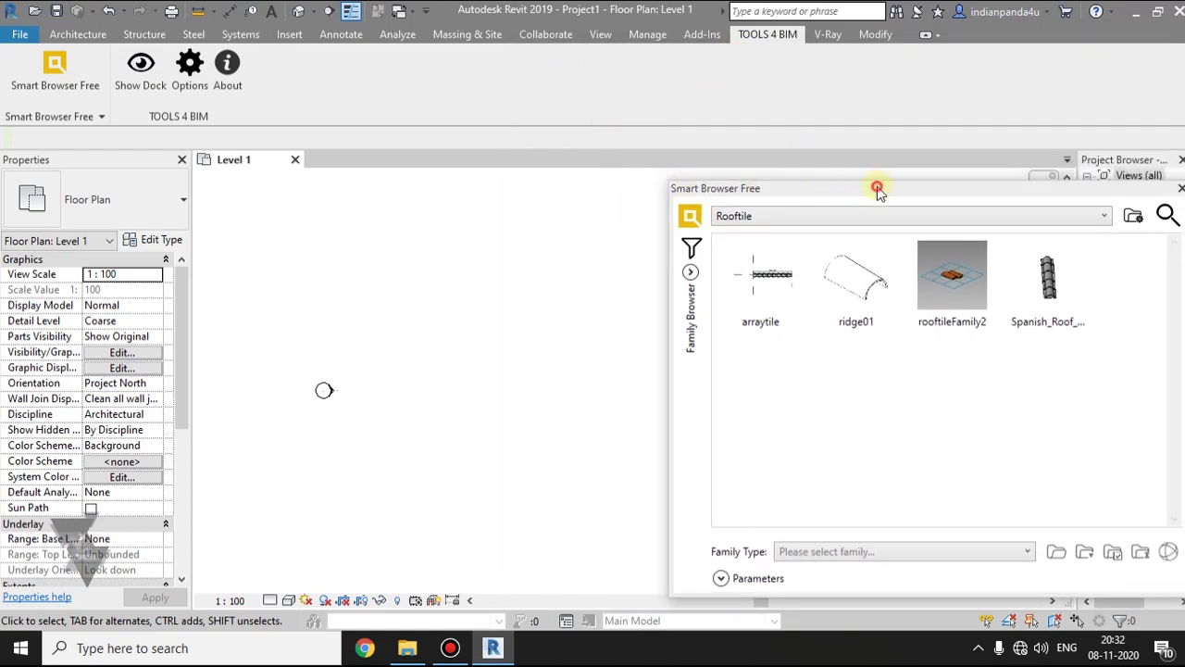
left_click_drag(877, 185, 809, 123)
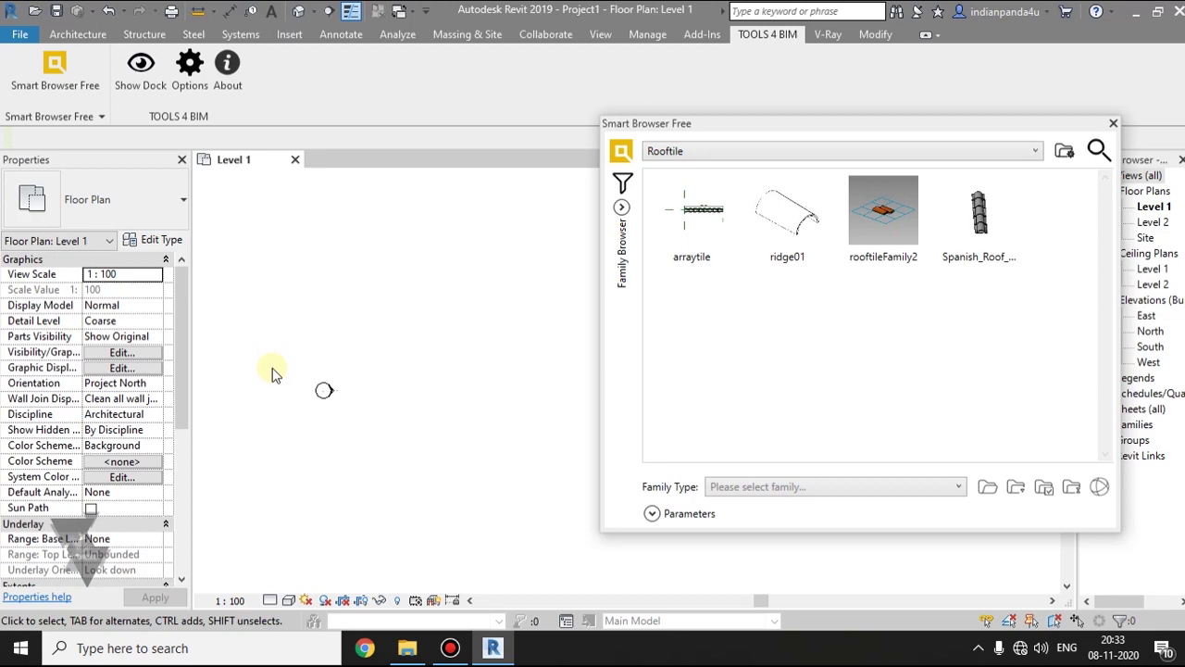
left_click_drag(702, 124, 654, 125)
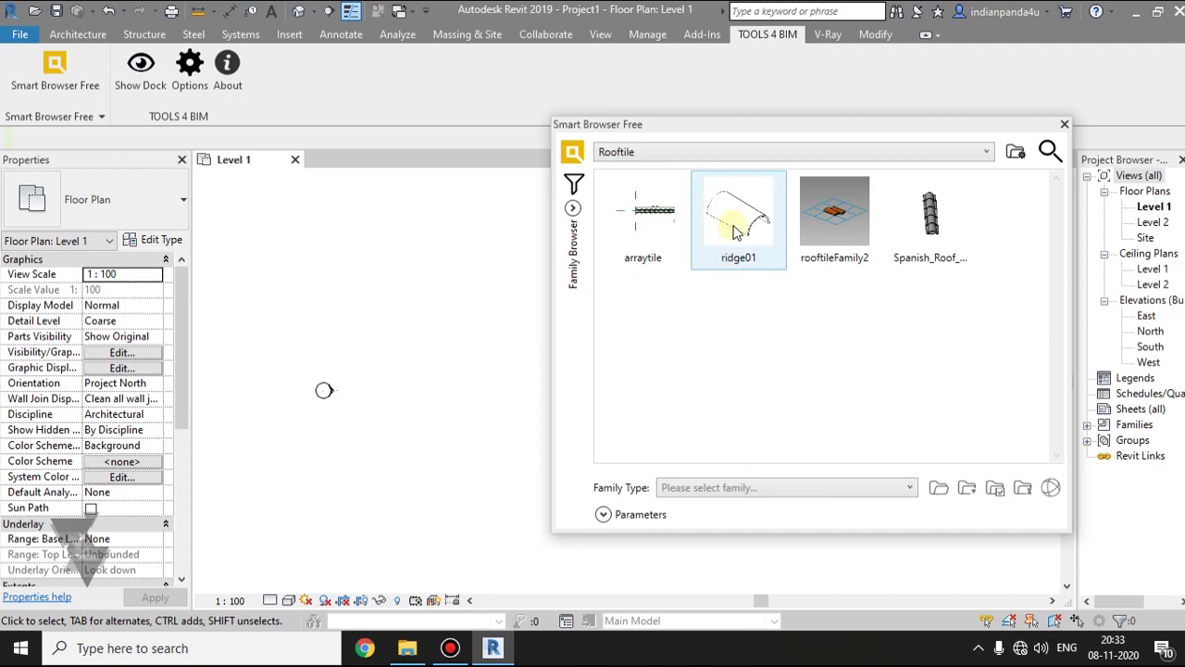
left_click(659, 222)
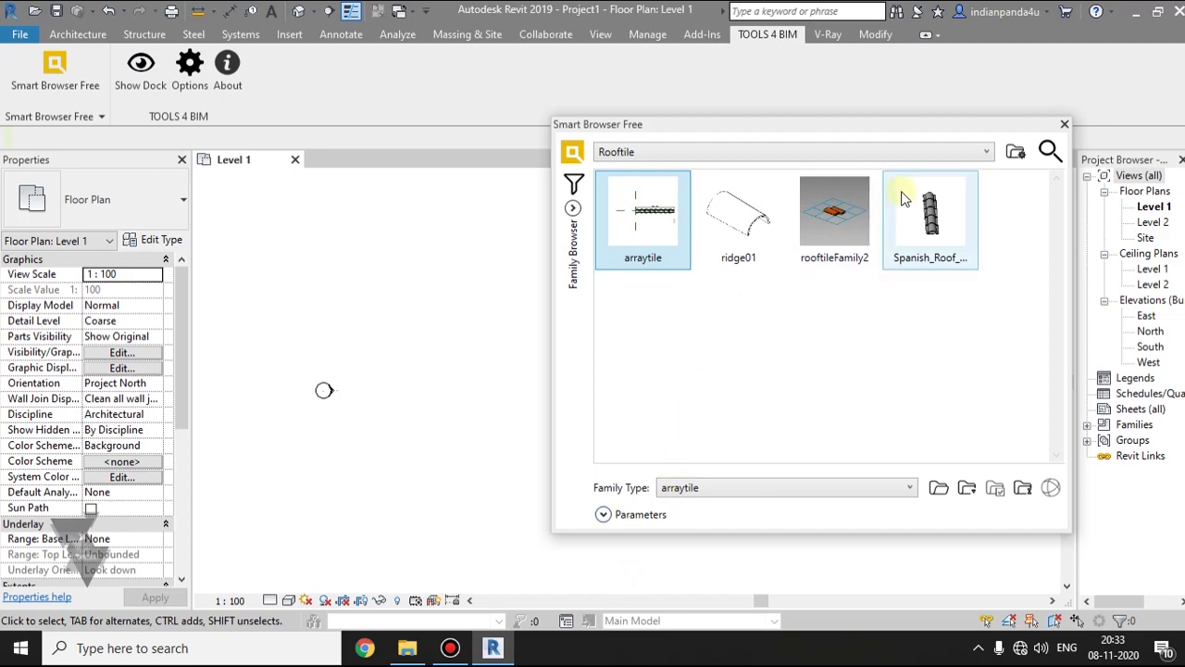
left_click(1064, 123)
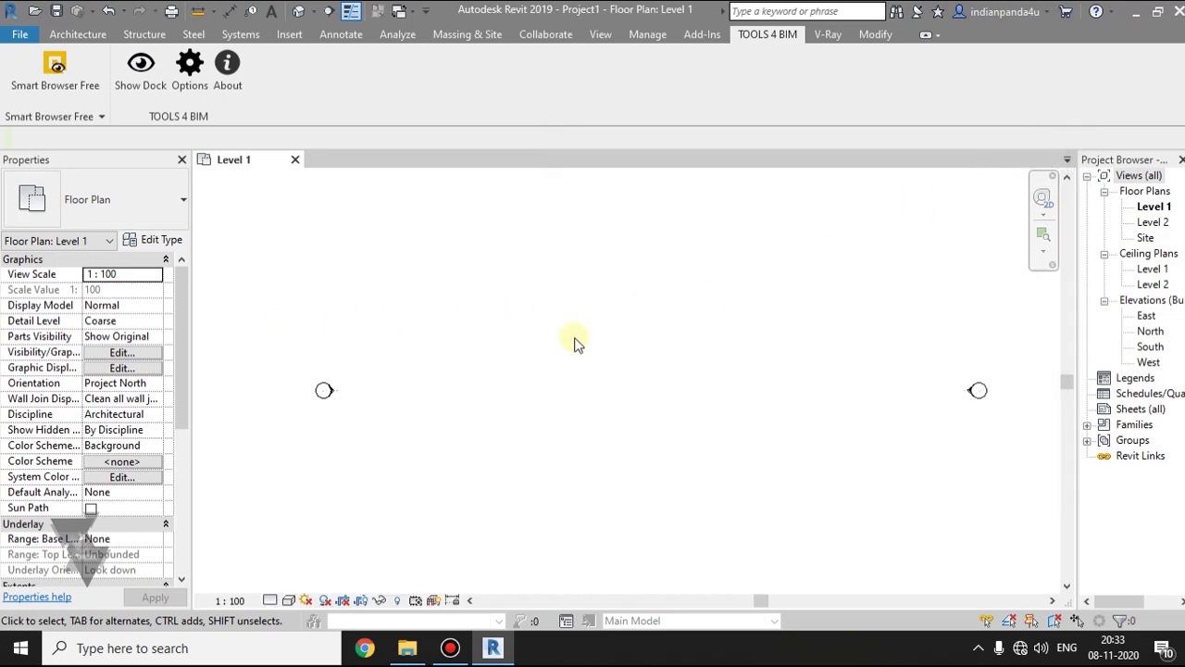
middle_click_drag(575, 342, 552, 307)
scroll(553, 310, "down", 1)
scroll(553, 310, "down", 2)
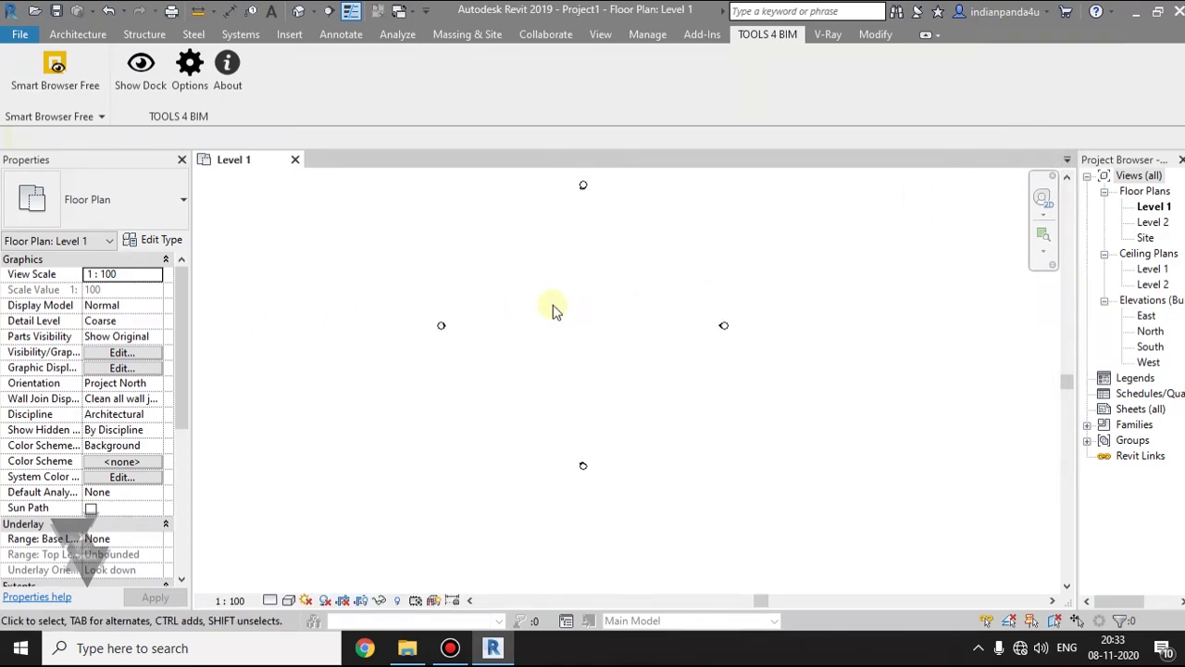
middle_click_drag(572, 357, 590, 392)
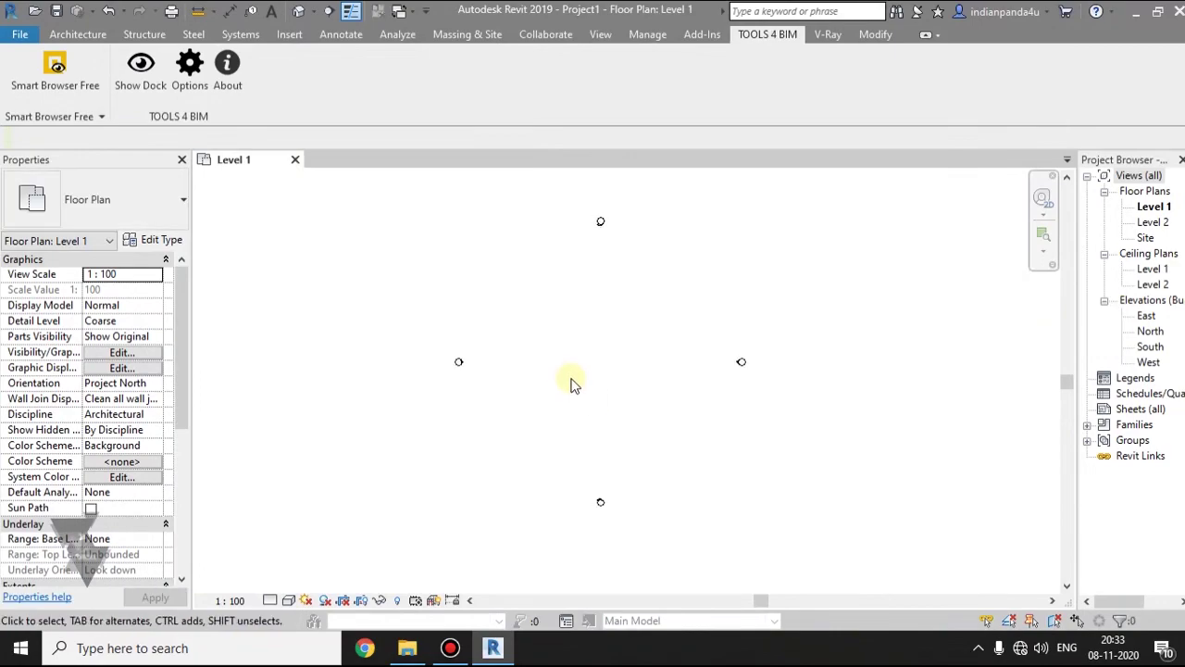
mouse_move(555, 342)
middle_mouse_down()
mouse_move(567, 399)
mouse_move(627, 391)
middle_mouse_up()
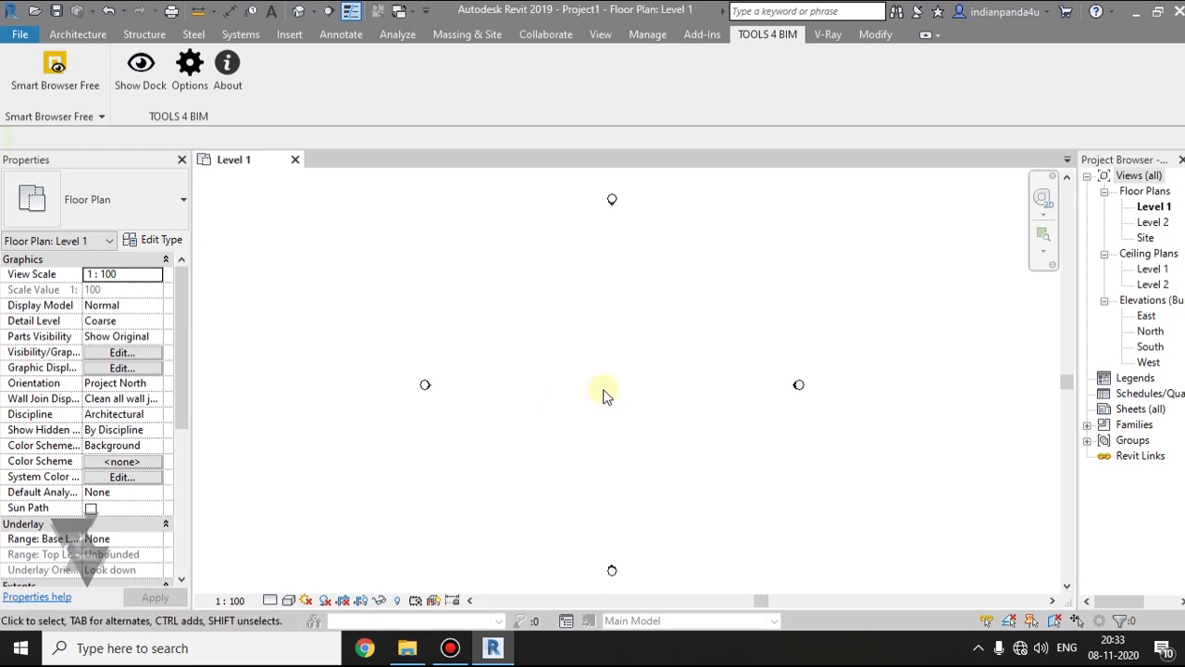
scroll(602, 395, "up", 1)
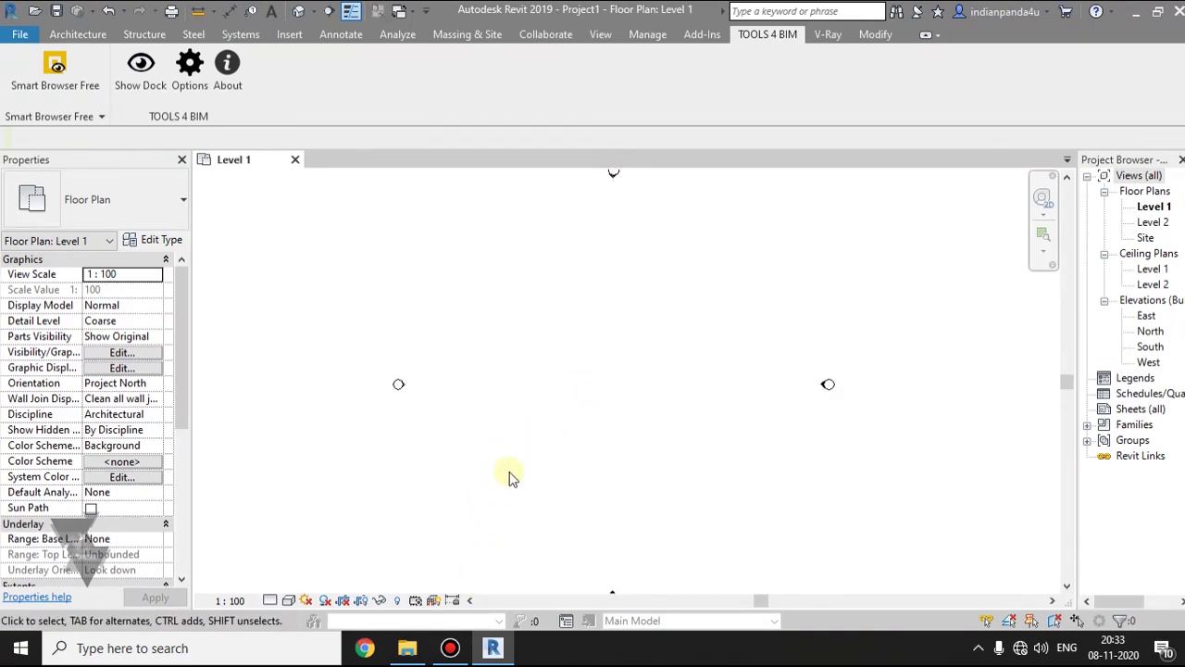